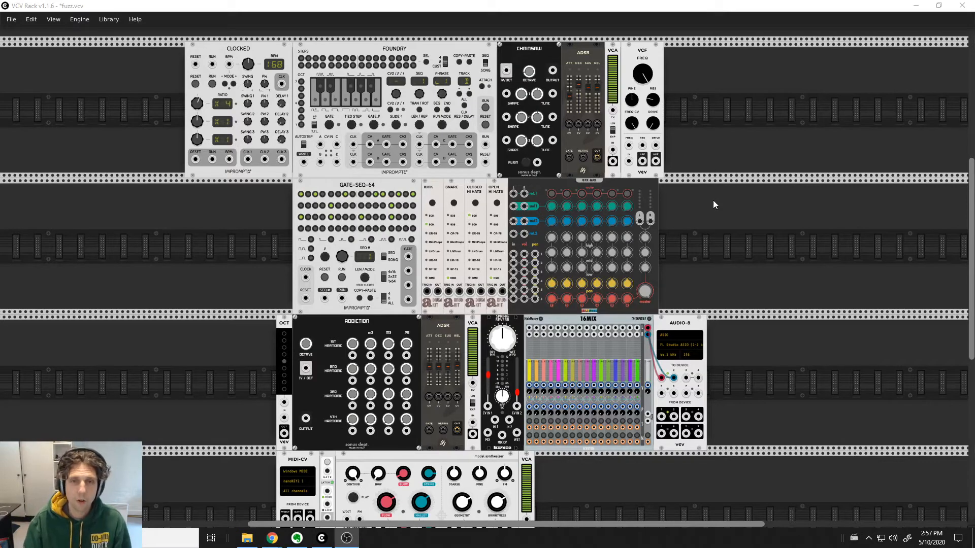
- Patch Clocked's reset, run and CLK 1 outputs to the matching inputs of GATE-SEQ-64, and start the clock
{"action": "scroll", "coordinate": [713, 213], "scroll_direction": "up", "scroll_amount": 1}
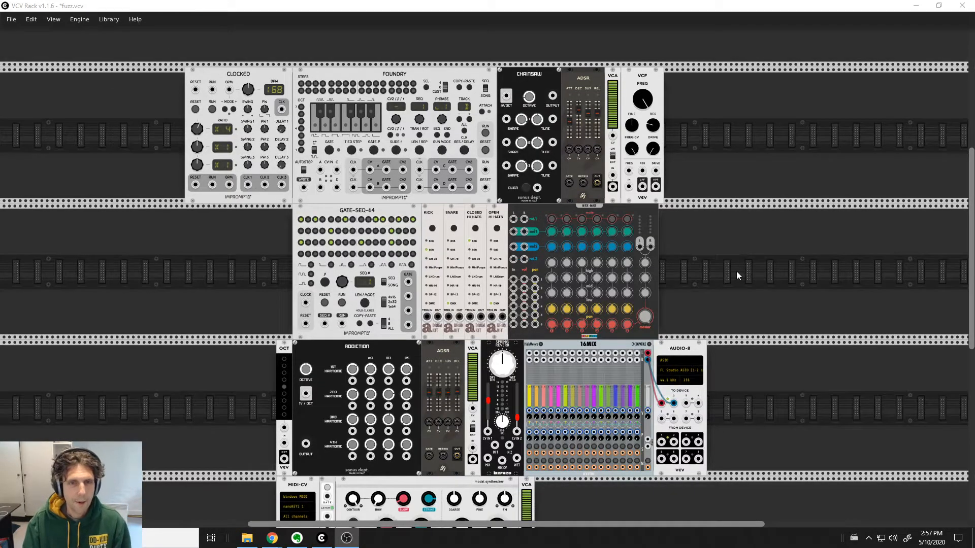
{"action": "scroll", "coordinate": [736, 271], "scroll_direction": "up", "scroll_amount": 1}
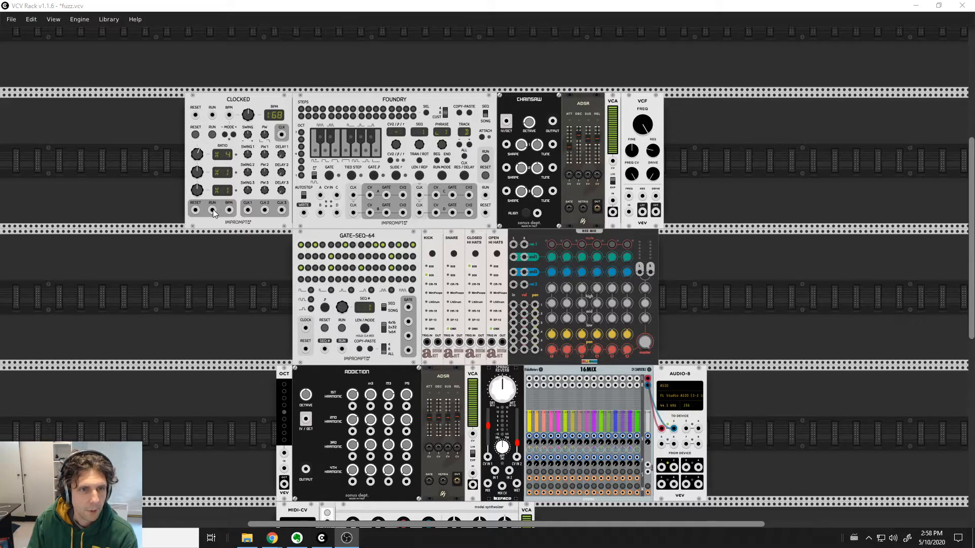
{"action": "left_click_drag", "start_coordinate": [212, 210], "coordinate": [306, 330]}
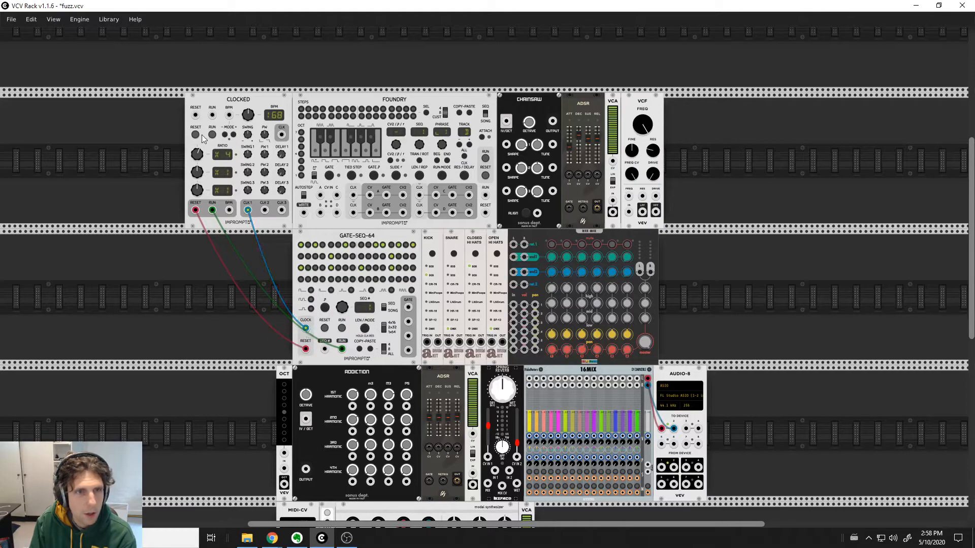
{"action": "left_click", "coordinate": [212, 134]}
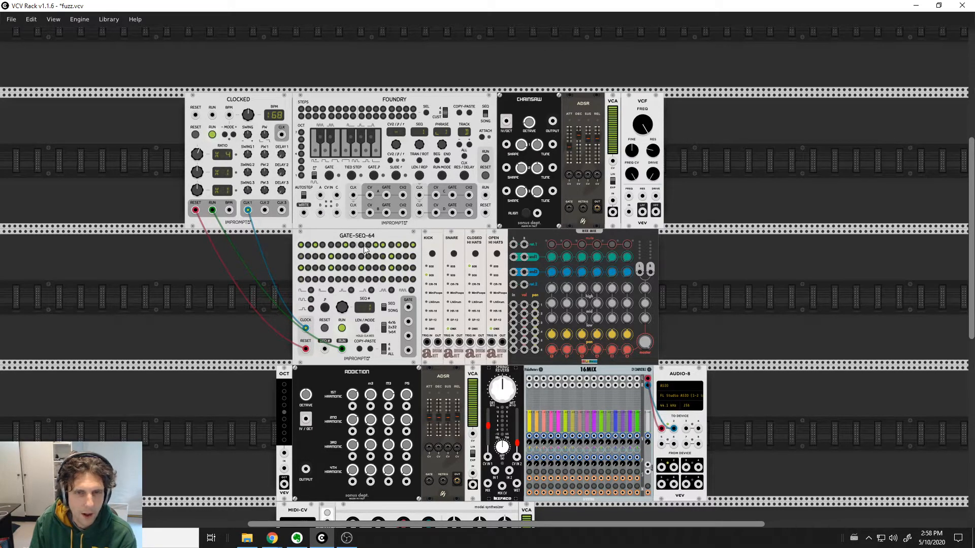
- Patch GATE-SEQ-64's first three gates through the kick, snare and closed hi-hat modules into the drum mixer, and its stereo outputs into 16MIX channel 1
{"action": "left_click_drag", "start_coordinate": [407, 307], "coordinate": [513, 305]}
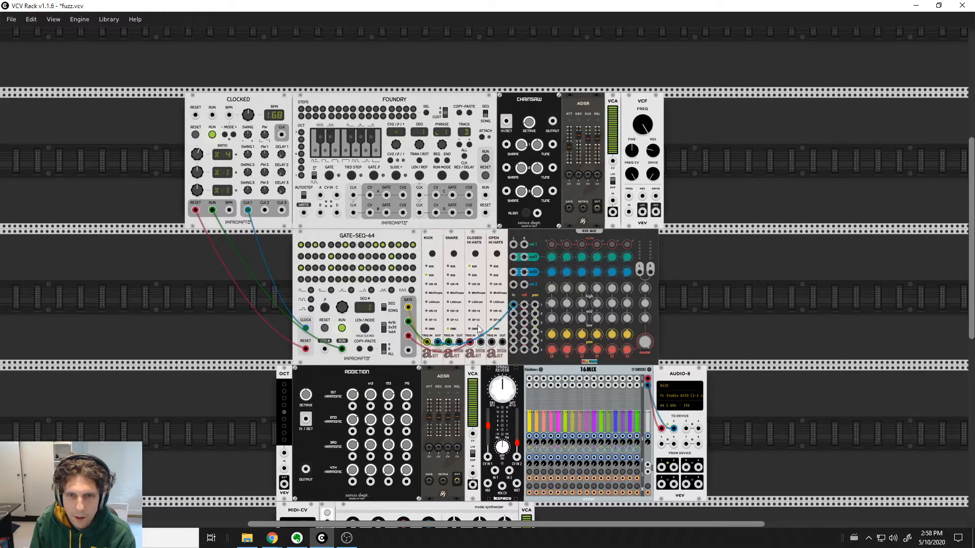
{"action": "left_click_drag", "start_coordinate": [459, 342], "coordinate": [513, 313]}
{"action": "left_click_drag", "start_coordinate": [480, 342], "coordinate": [513, 324]}
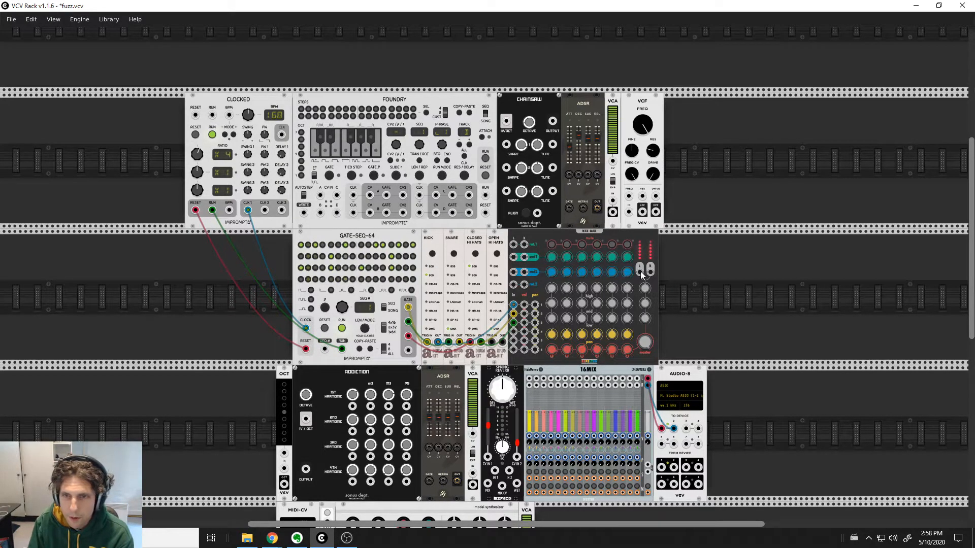
{"action": "left_click_drag", "start_coordinate": [640, 272], "coordinate": [529, 378]}
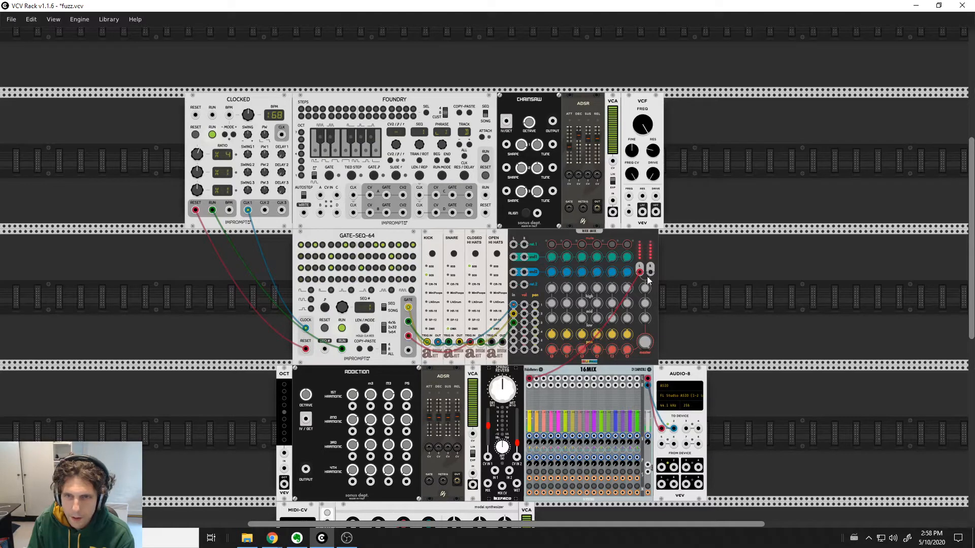
{"action": "left_click_drag", "start_coordinate": [649, 272], "coordinate": [529, 384]}
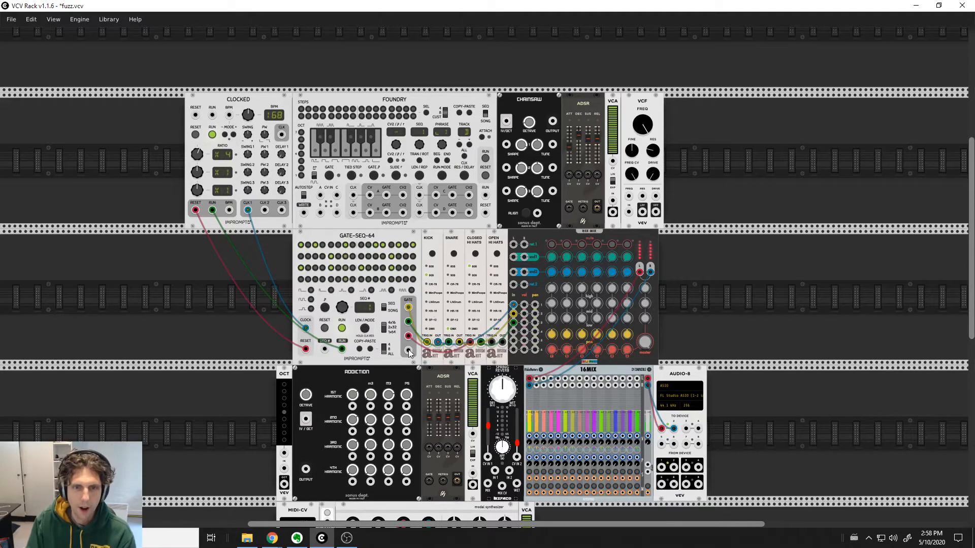
- Trigger the open hi-hats from GATE-SEQ-64's third gate output, patch their output to the drum mixer's fourth input, and stop the clock
{"action": "left_click_drag", "start_coordinate": [408, 350], "coordinate": [514, 333]}
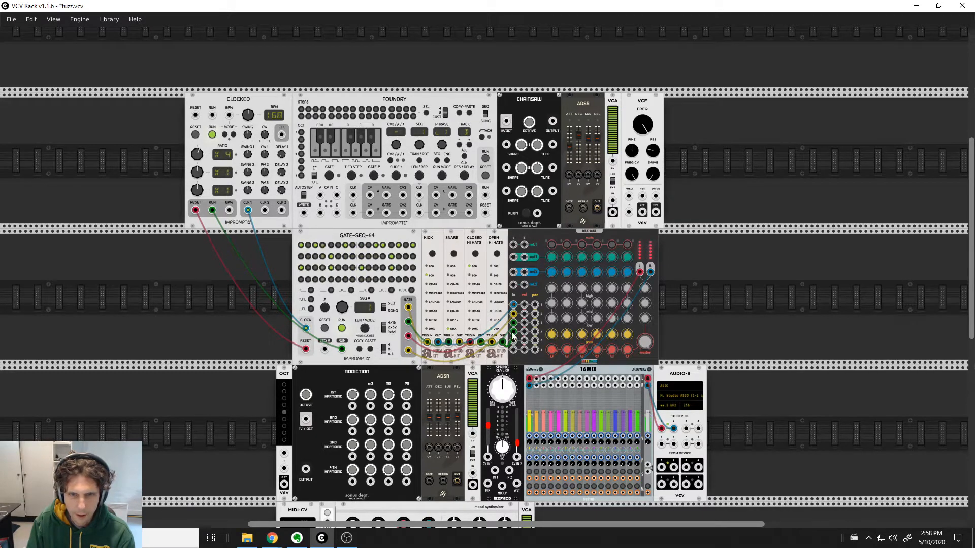
{"action": "left_click_drag", "start_coordinate": [408, 350], "coordinate": [409, 337]}
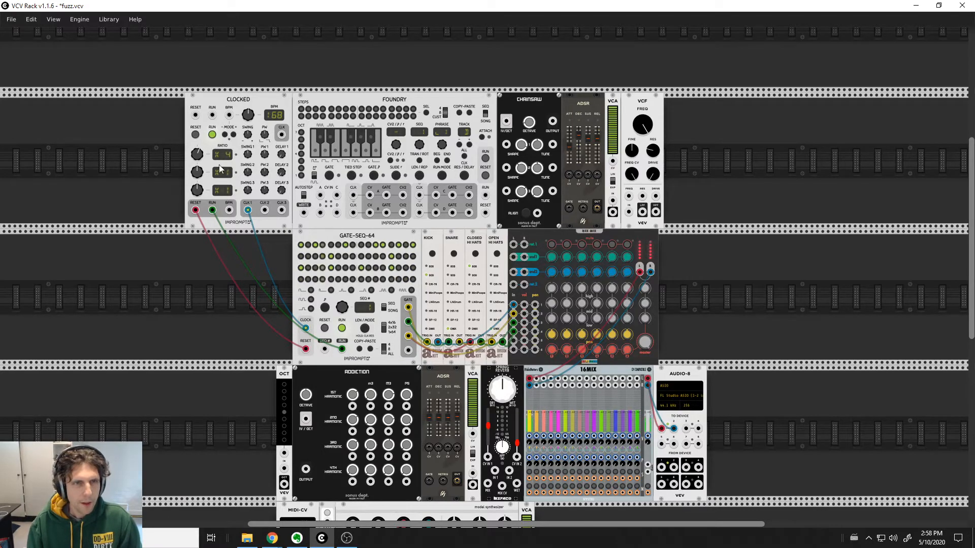
{"action": "left_click", "coordinate": [212, 134]}
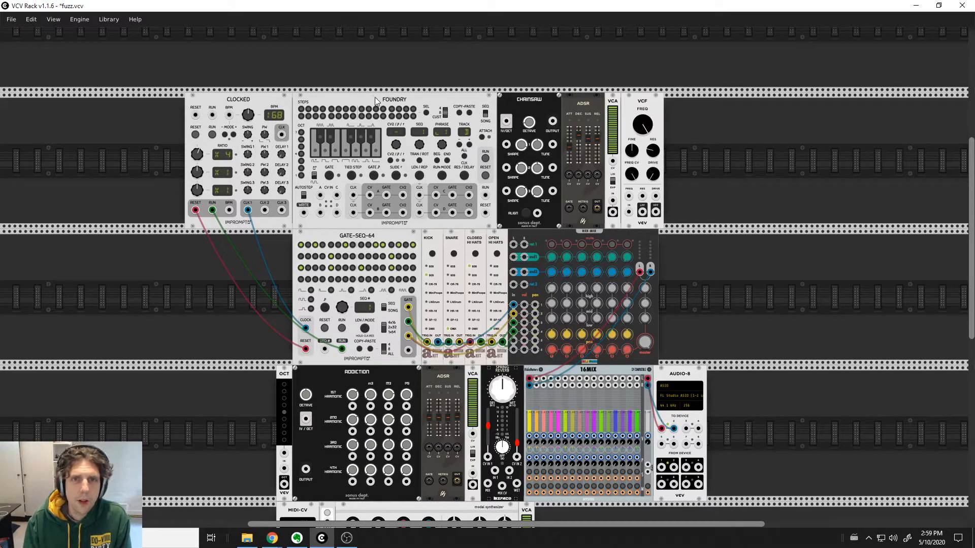
- Move the kick trigger cable from GATE-SEQ-64's first gate to Foundry's track A gate output, and briefly run the clock to test it
{"action": "left_click", "coordinate": [485, 115]}
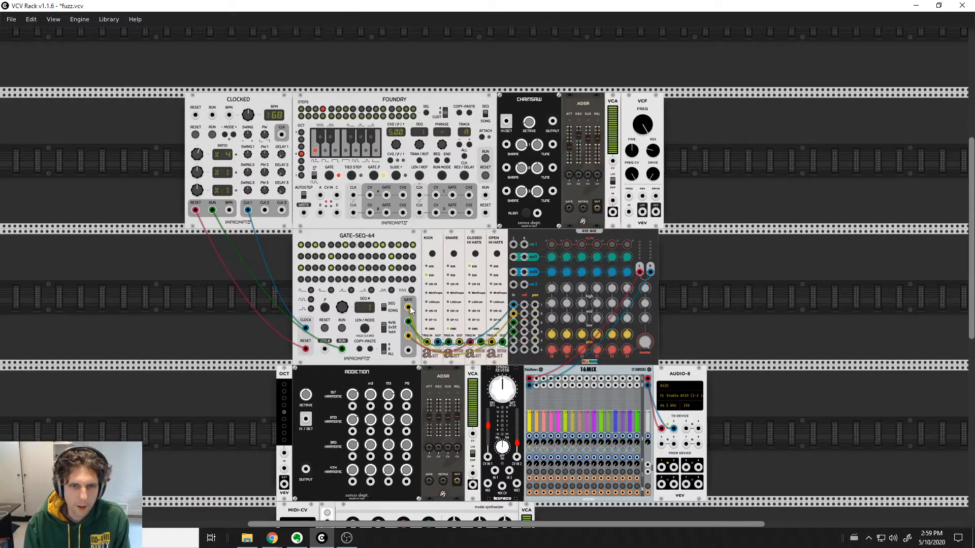
{"action": "left_click_drag", "start_coordinate": [408, 308], "coordinate": [370, 197]}
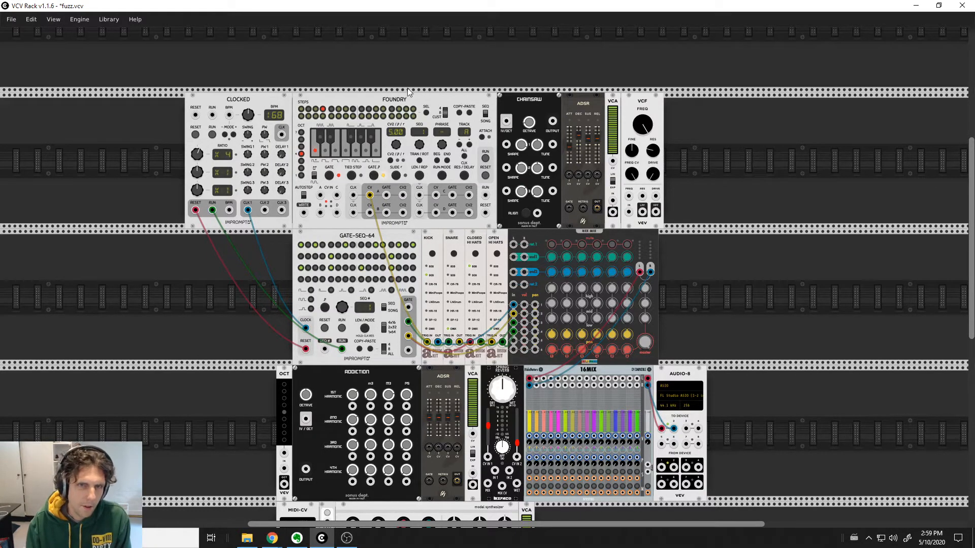
{"action": "left_click_drag", "start_coordinate": [371, 196], "coordinate": [386, 195]}
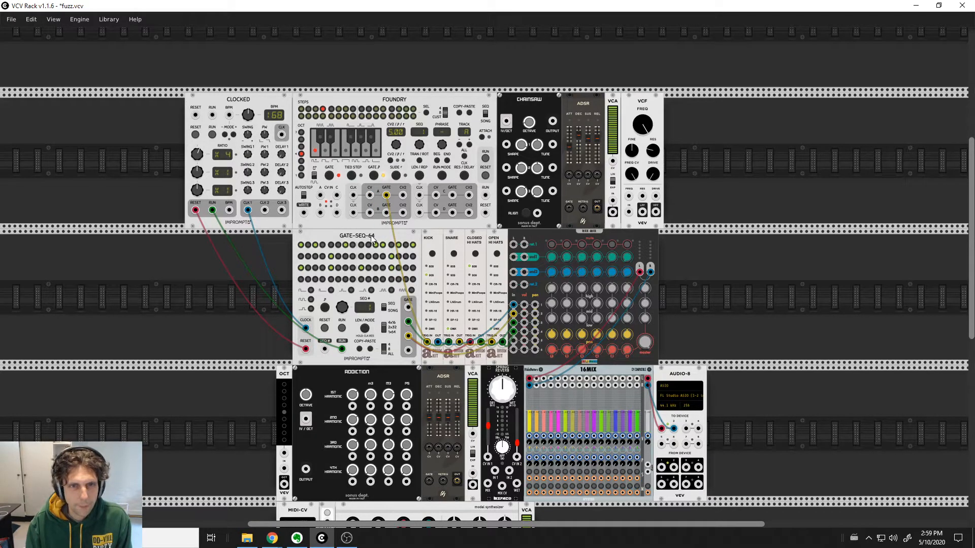
{"action": "left_click", "coordinate": [211, 134]}
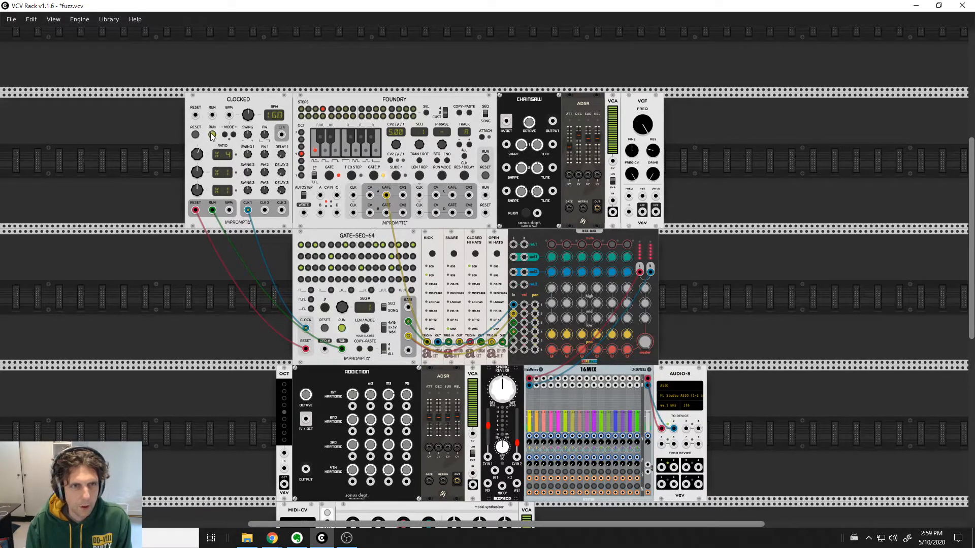
{"action": "left_click", "coordinate": [212, 135]}
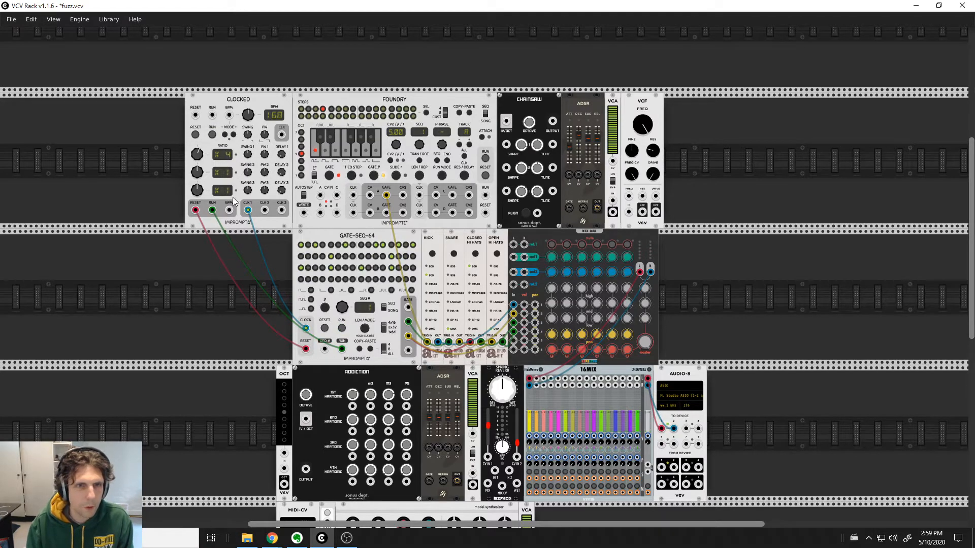
- Patch Clocked's reset, run and CLK 1 outputs to the matching Foundry inputs, and restart the clock from the beginning
{"action": "left_click_drag", "start_coordinate": [195, 209], "coordinate": [353, 195]}
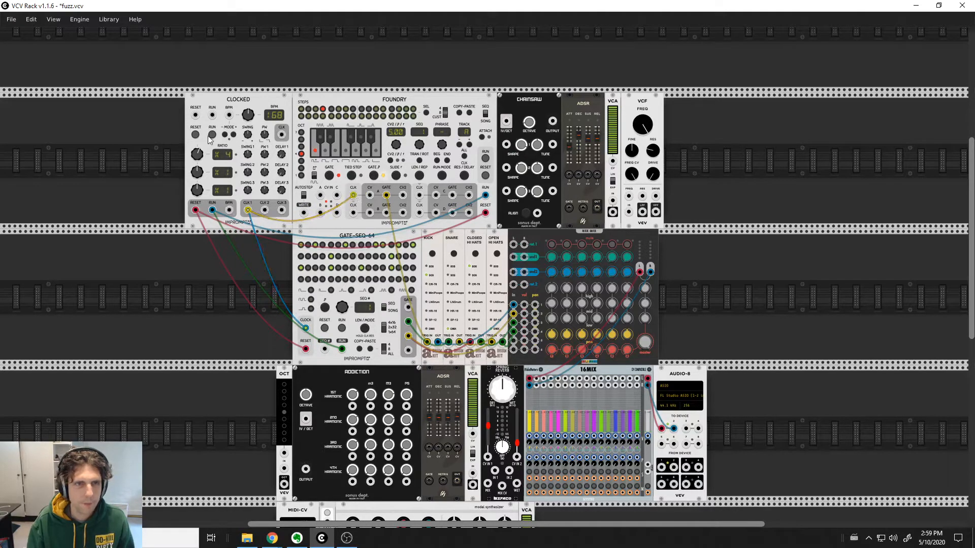
{"action": "left_click", "coordinate": [195, 135]}
{"action": "left_click", "coordinate": [213, 135]}
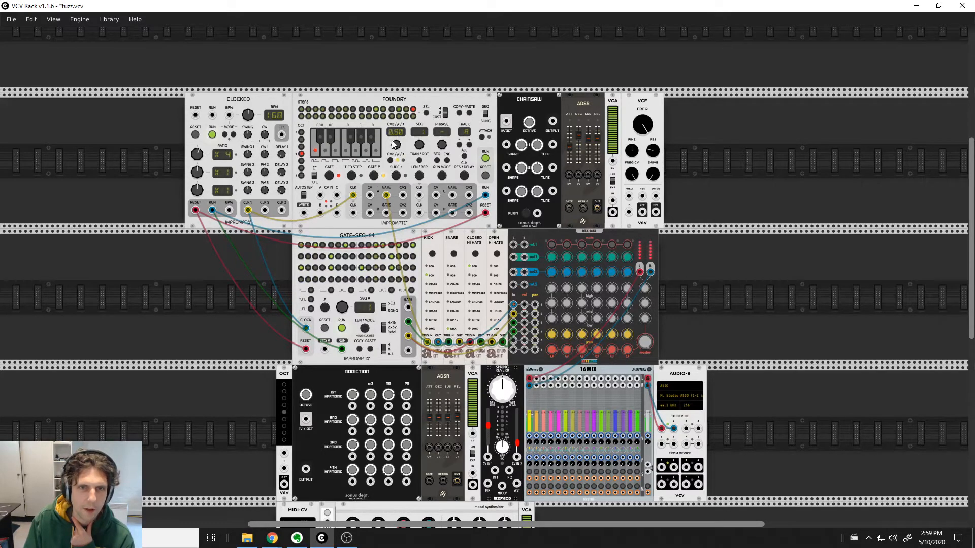
- Adjust the gate probability on Foundry's kick track and stop the clock
{"action": "left_click", "coordinate": [374, 175]}
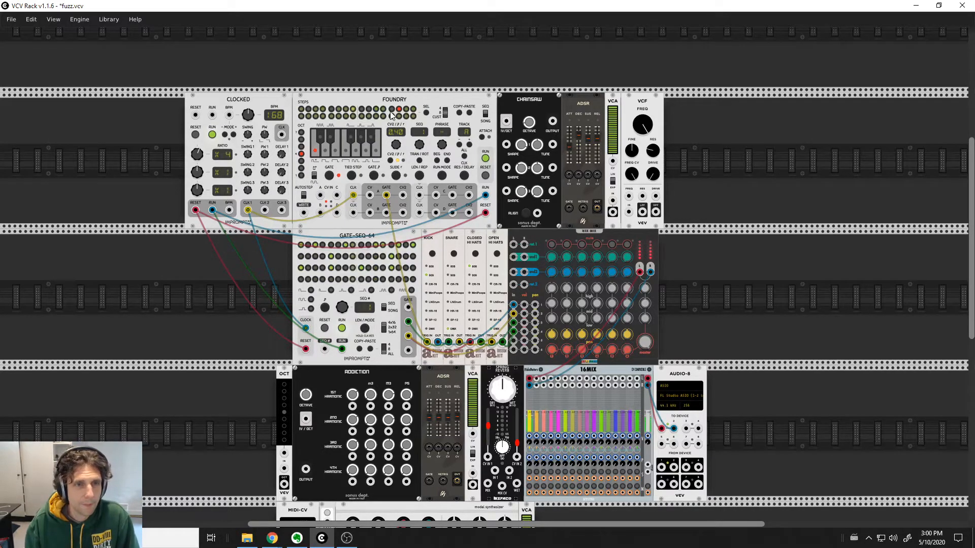
{"action": "left_click", "coordinate": [212, 134]}
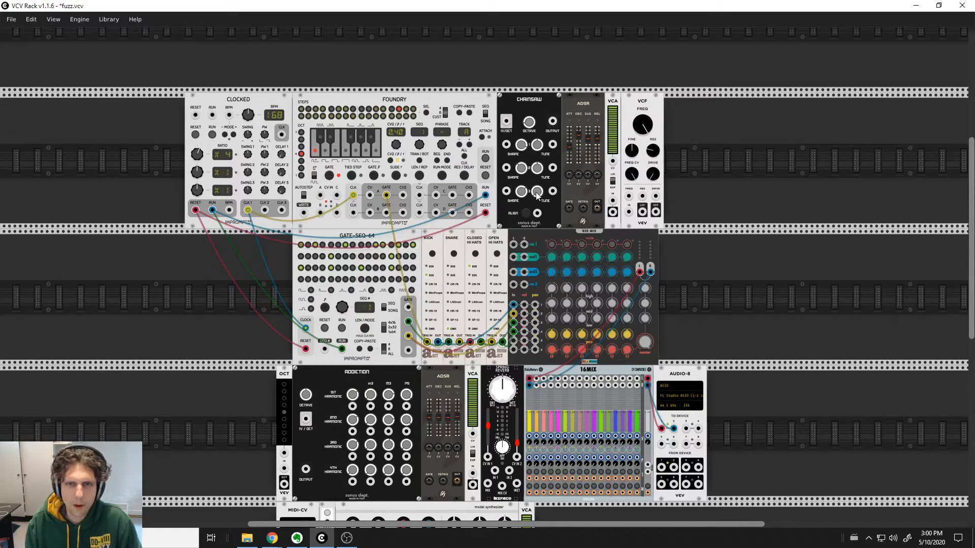
- Initialize the Chainsaw oscillator to its default settings
{"action": "left_click_drag", "start_coordinate": [522, 150], "coordinate": [521, 149]}
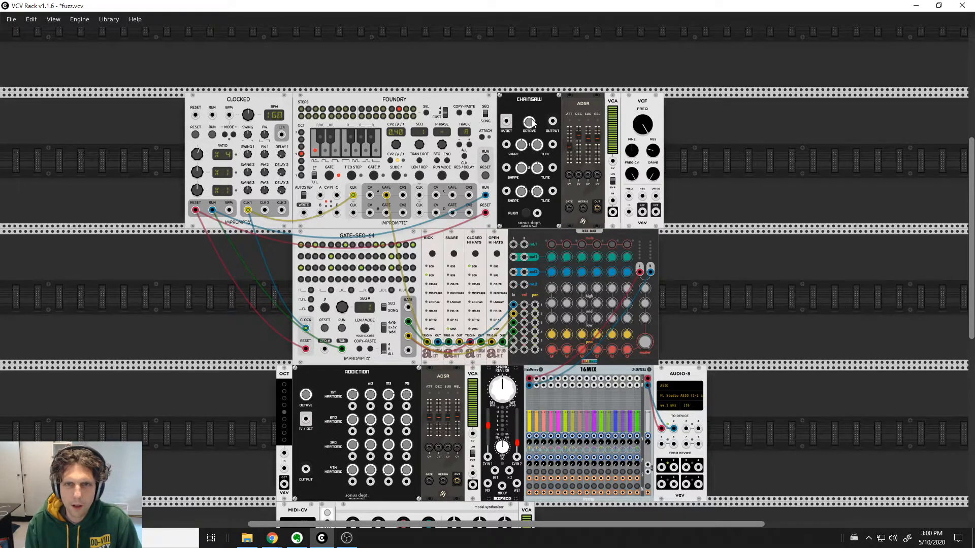
{"action": "right_click", "coordinate": [534, 96]}
{"action": "left_click", "coordinate": [572, 133]}
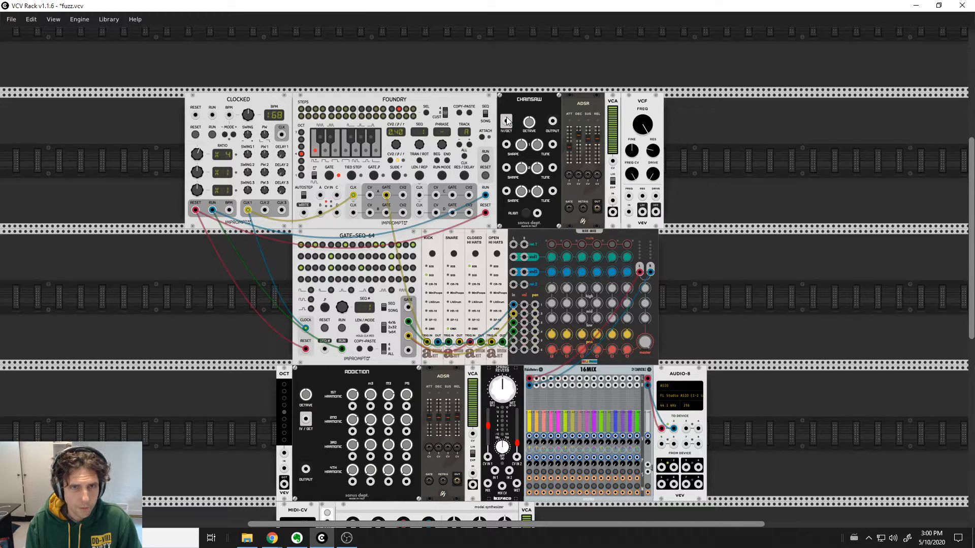
- Select Foundry's track B and patch its CV to Chainsaw and its gate to the ADSR controlling the VCA, routing the sound through VCF to 16MIX
{"action": "left_click", "coordinate": [469, 146]}
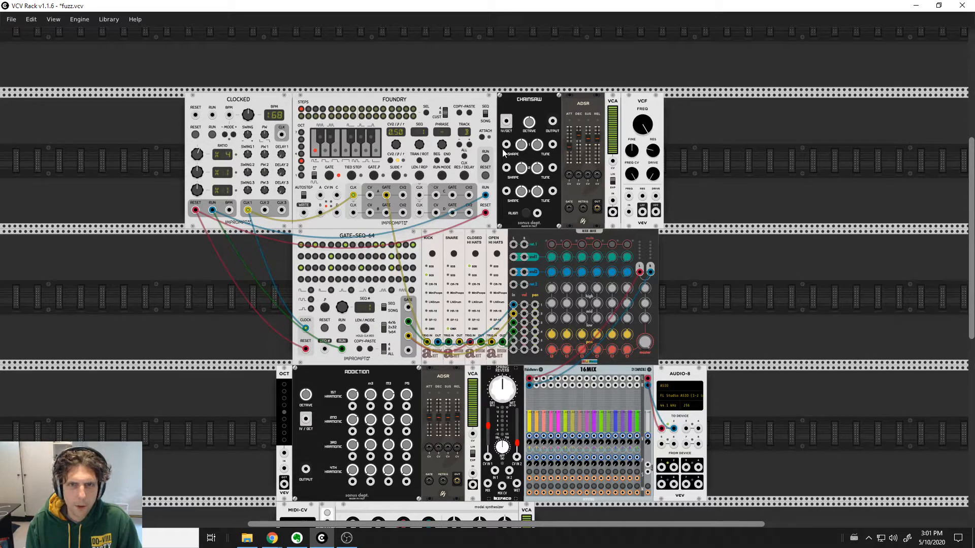
{"action": "left_click_drag", "start_coordinate": [506, 122], "coordinate": [569, 207]}
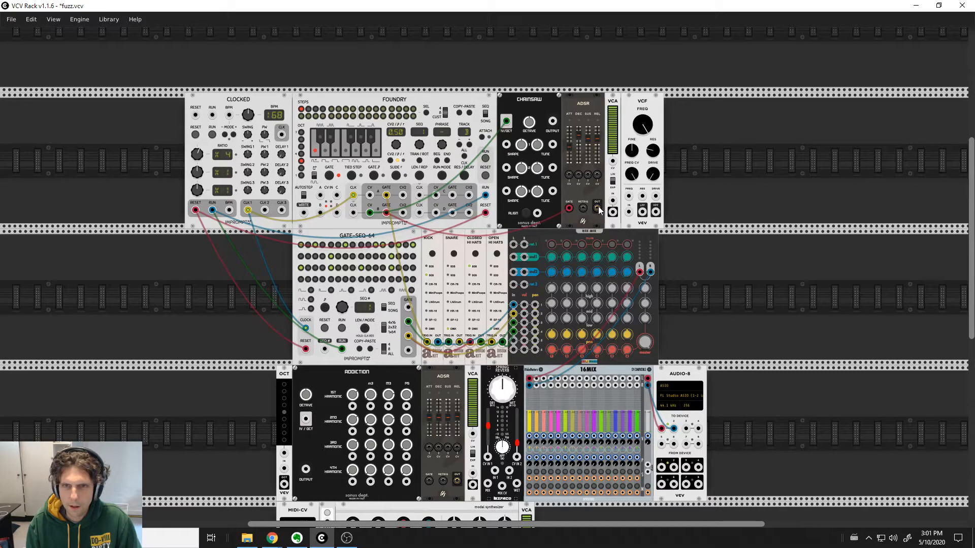
{"action": "left_click_drag", "start_coordinate": [598, 206], "coordinate": [612, 162]}
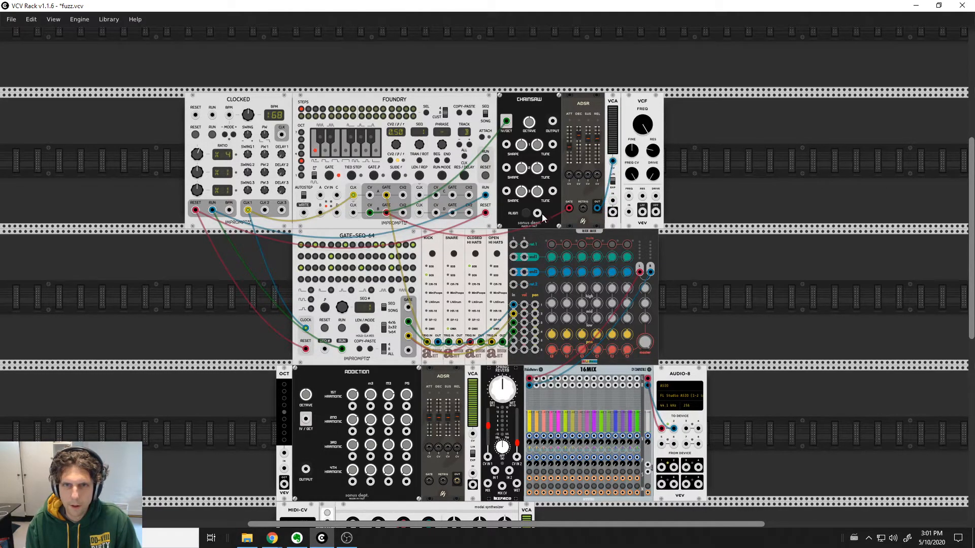
{"action": "left_click_drag", "start_coordinate": [553, 127], "coordinate": [537, 378]}
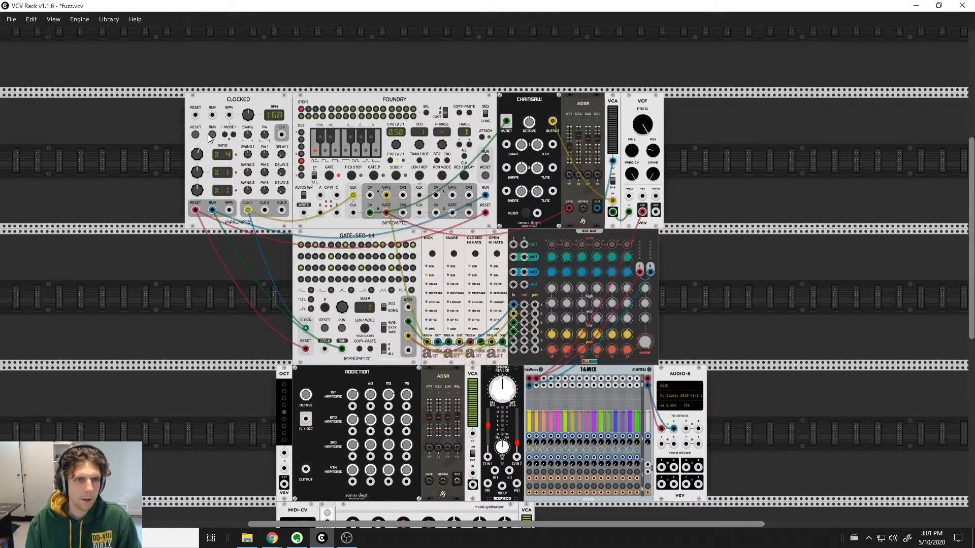
- Run and reset the clock to audition the Chainsaw voice with the drums, and leave the clock running
{"action": "left_click", "coordinate": [212, 134]}
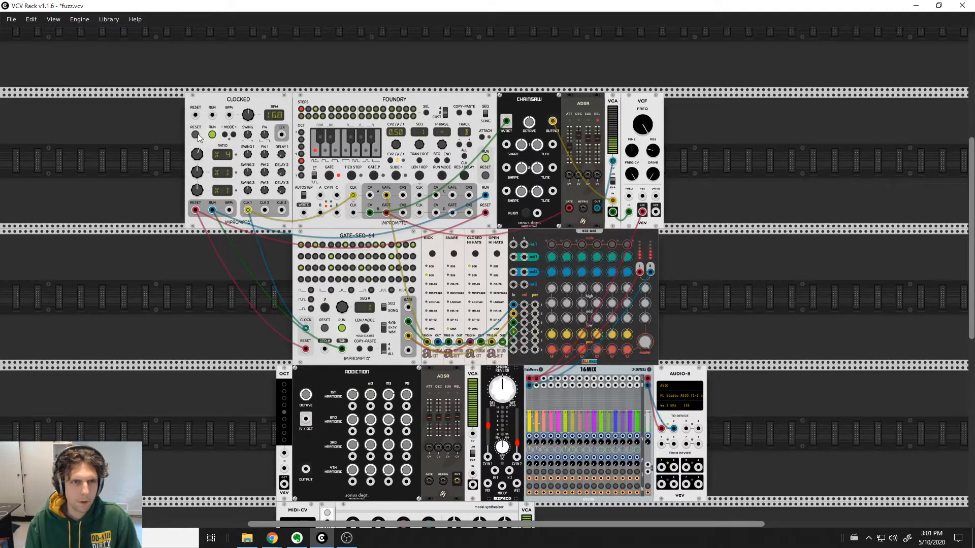
{"action": "left_click", "coordinate": [196, 136]}
{"action": "left_click", "coordinate": [196, 136]}
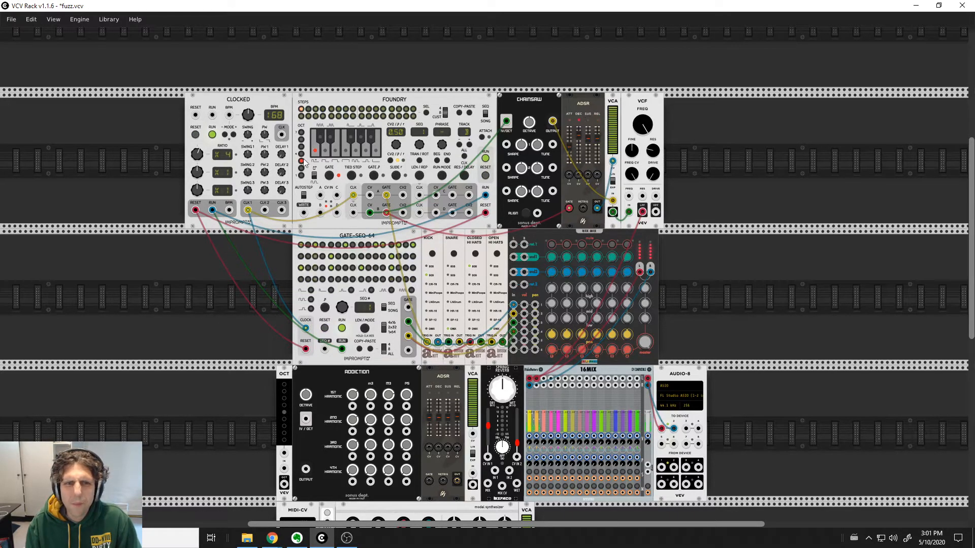
{"action": "left_click", "coordinate": [213, 135]}
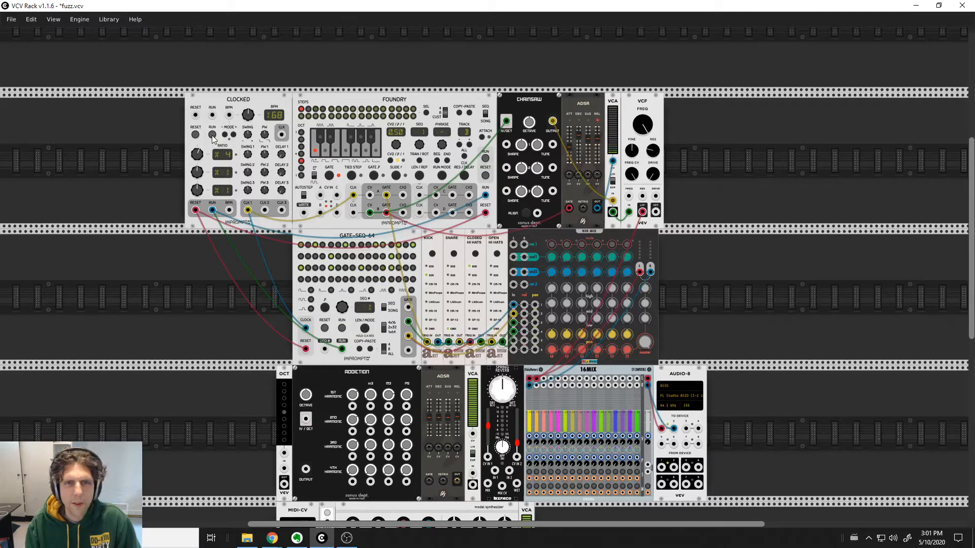
{"action": "left_click", "coordinate": [212, 135]}
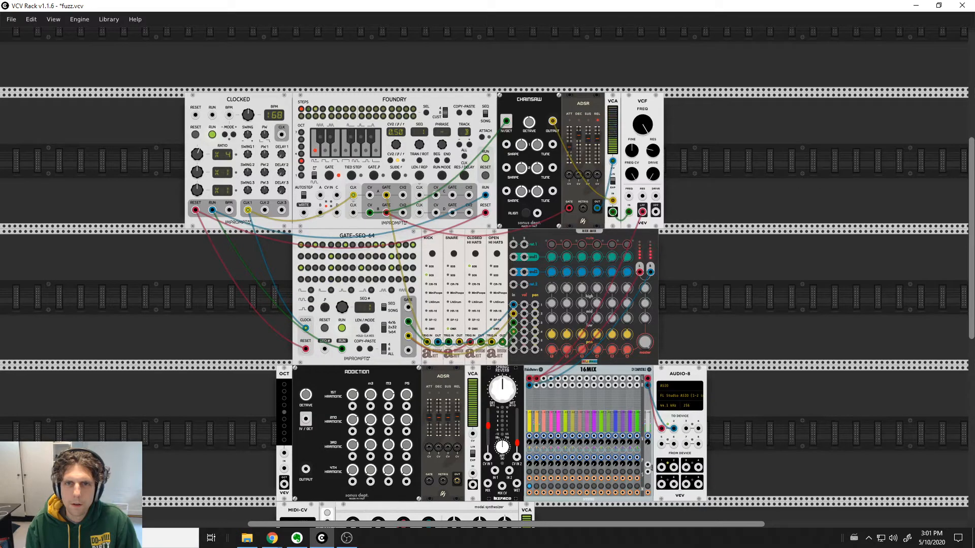
- Set the Chainsaw oscillator's octave to -3
{"action": "right_click", "coordinate": [529, 124]}
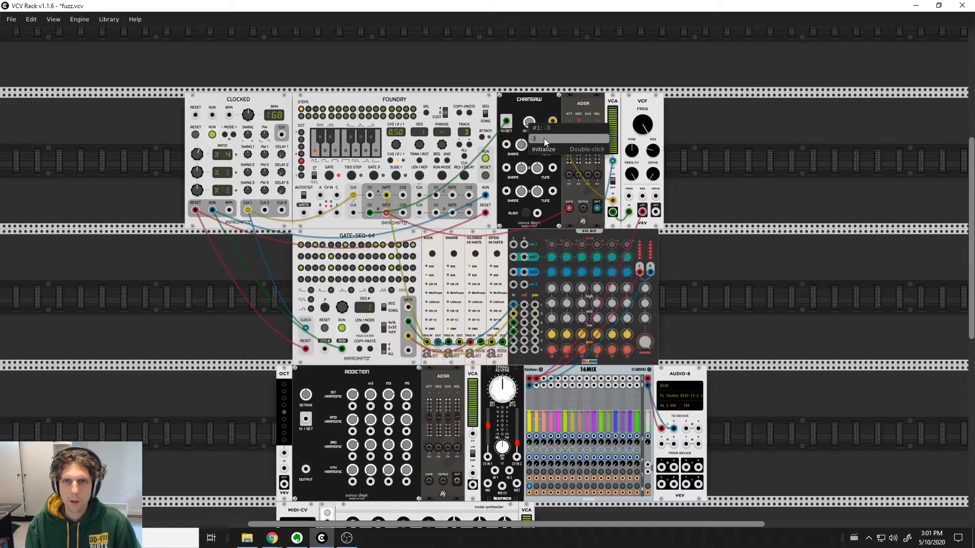
{"action": "left_click", "coordinate": [541, 139]}
{"action": "key", "text": "Return"}
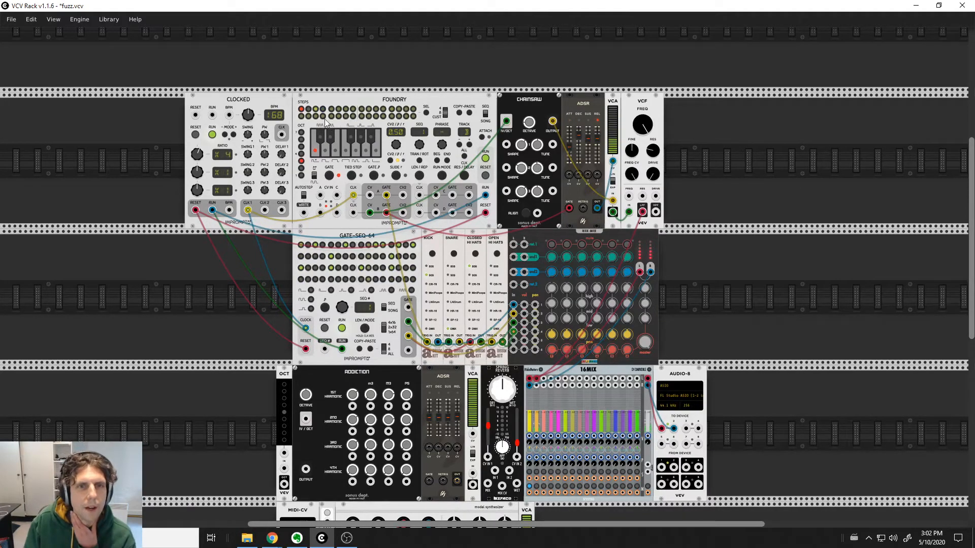
- Edit the opening steps of Foundry's track B sequence with a length of 4, and lower the decay on Chainsaw's ADSR
{"action": "left_click", "coordinate": [311, 110]}
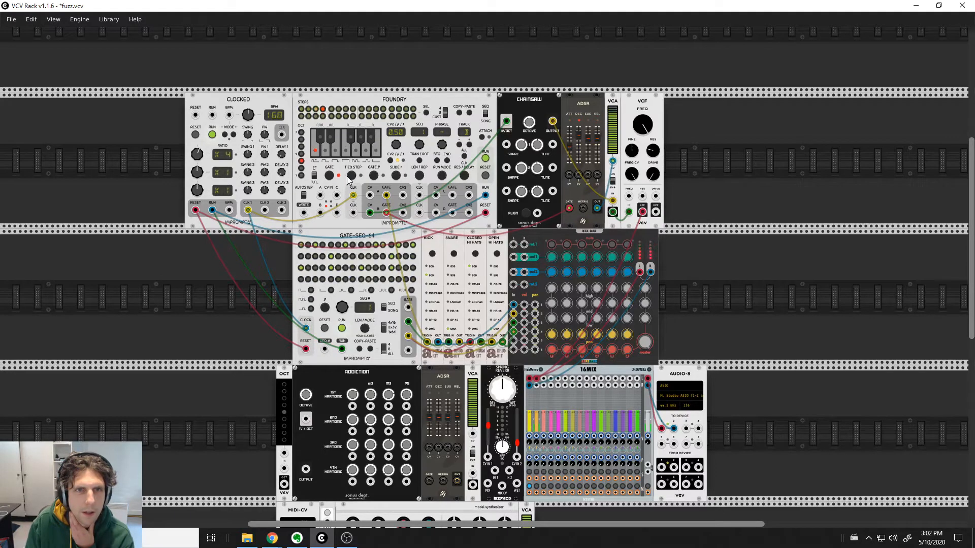
{"action": "left_click", "coordinate": [314, 110]}
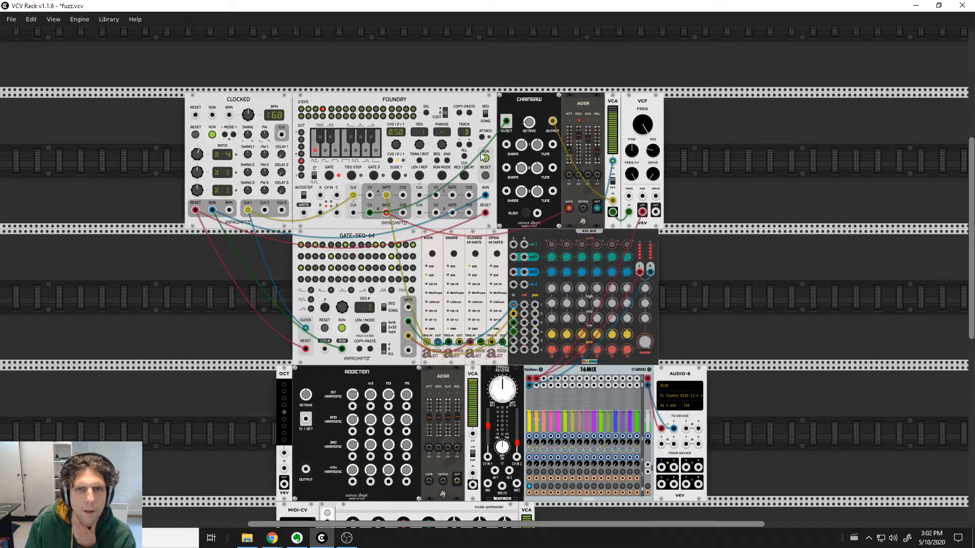
{"action": "left_click", "coordinate": [420, 176]}
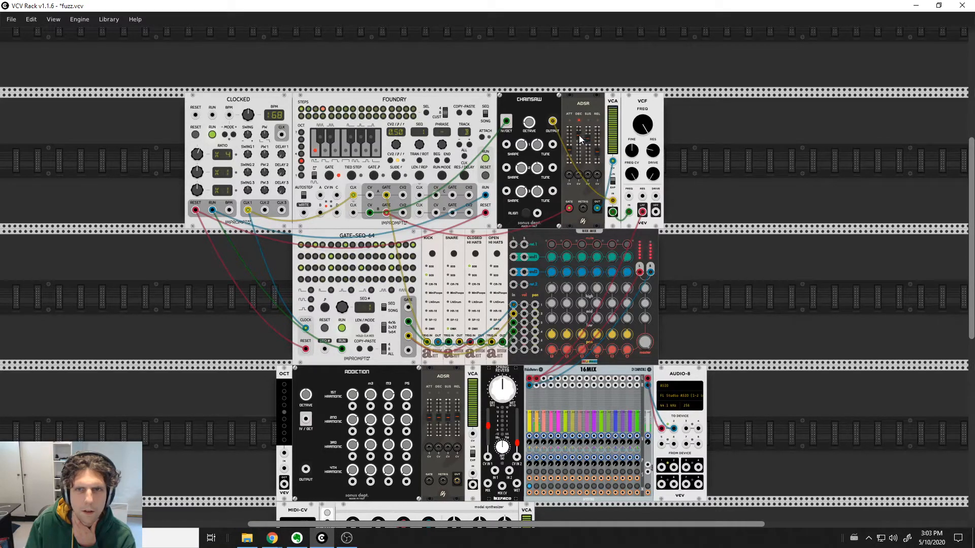
{"action": "left_click_drag", "start_coordinate": [578, 135], "coordinate": [579, 139]}
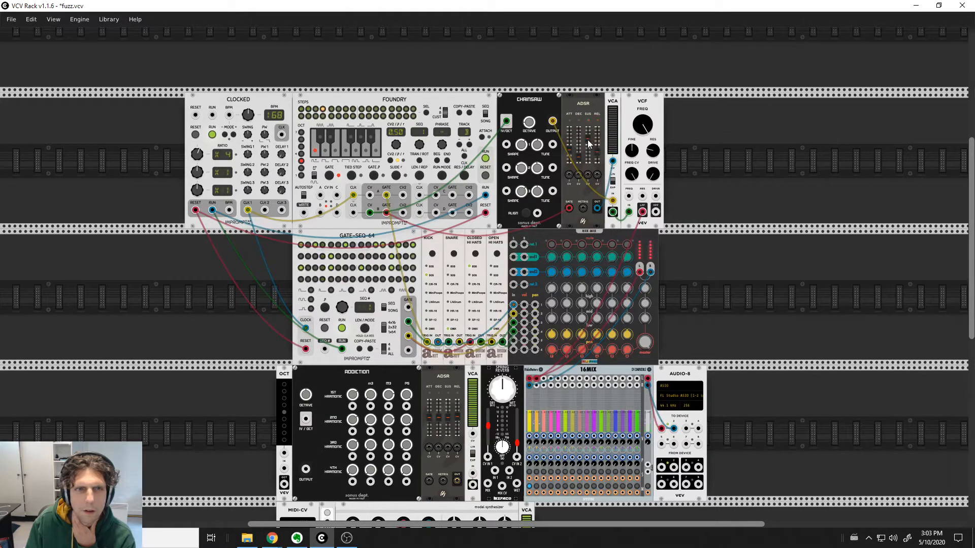
- Select steps 5 to 8 in Foundry's track B, extend the sequence length to 8 and set the clock resolution to x2
{"action": "right_click", "coordinate": [426, 106]}
{"action": "left_click", "coordinate": [494, 290]}
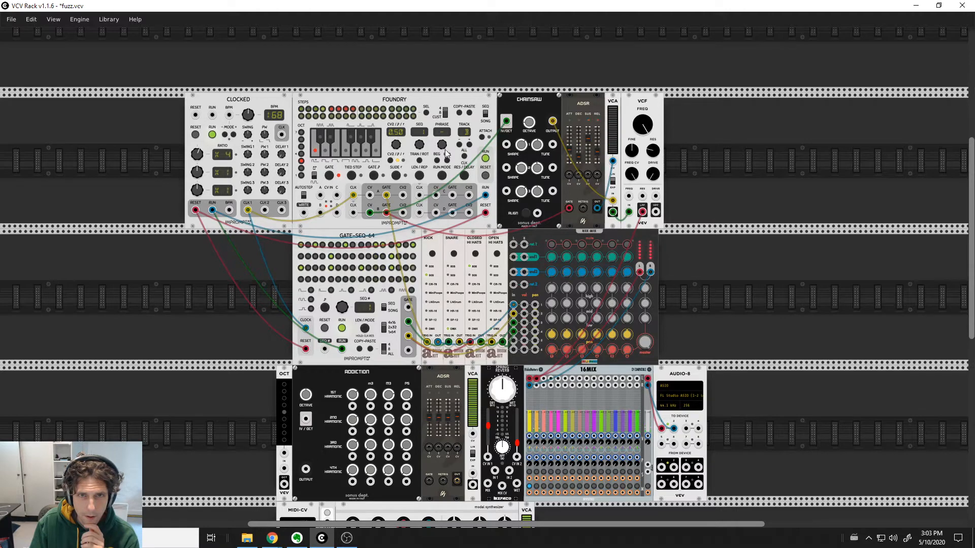
{"action": "left_click", "coordinate": [420, 175]}
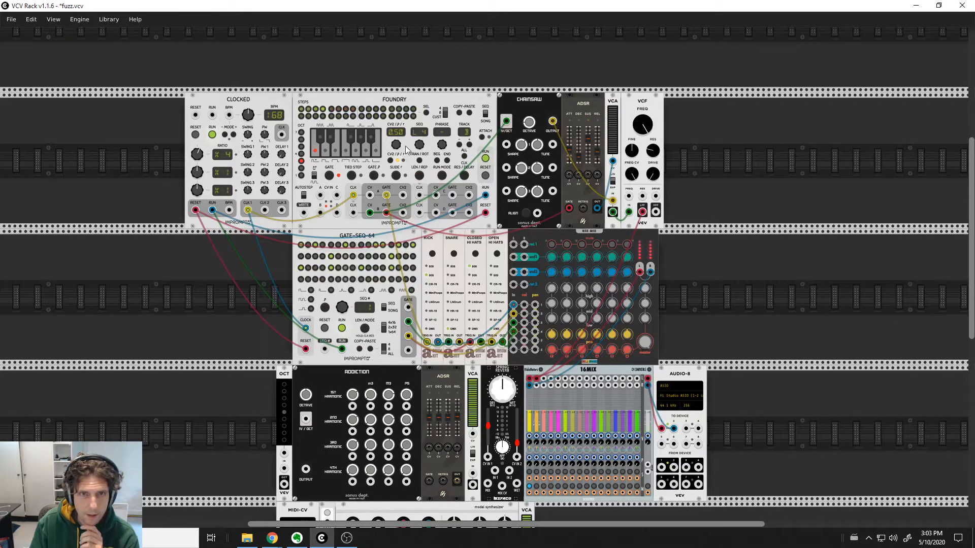
{"action": "left_click_drag", "start_coordinate": [417, 146], "coordinate": [418, 125]}
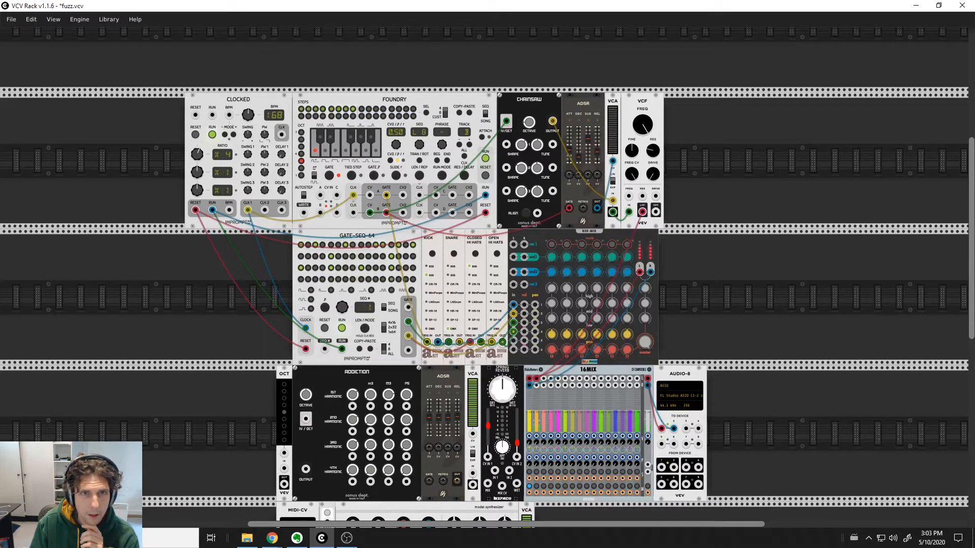
{"action": "left_click", "coordinate": [464, 176]}
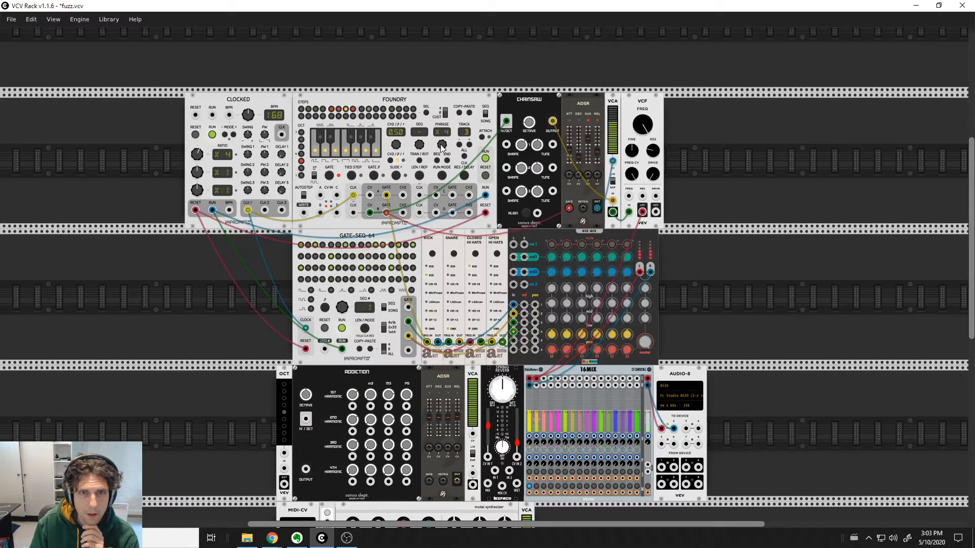
{"action": "left_click_drag", "start_coordinate": [441, 147], "coordinate": [442, 154]}
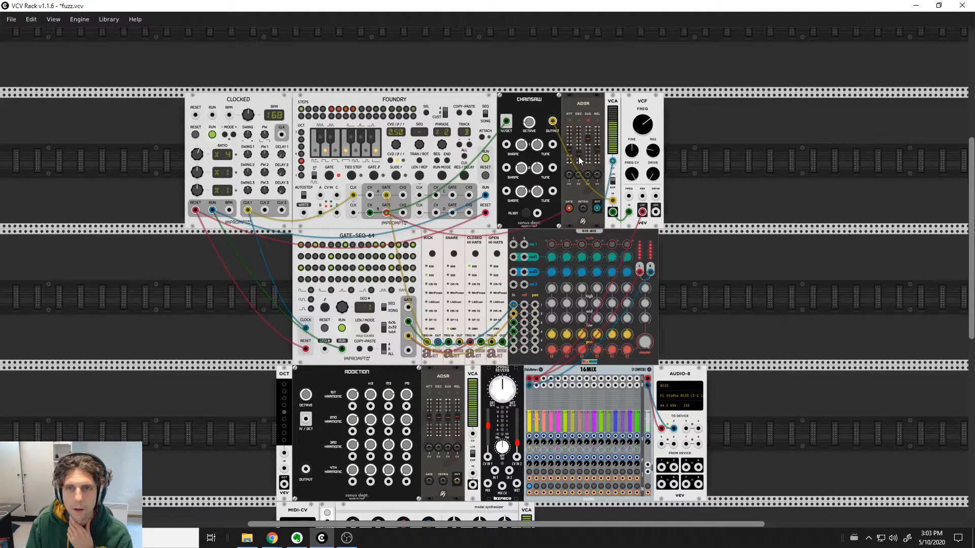
- Raise the decay slightly on Chainsaw's ADSR and reset the clock
{"action": "left_click_drag", "start_coordinate": [578, 152], "coordinate": [578, 148]}
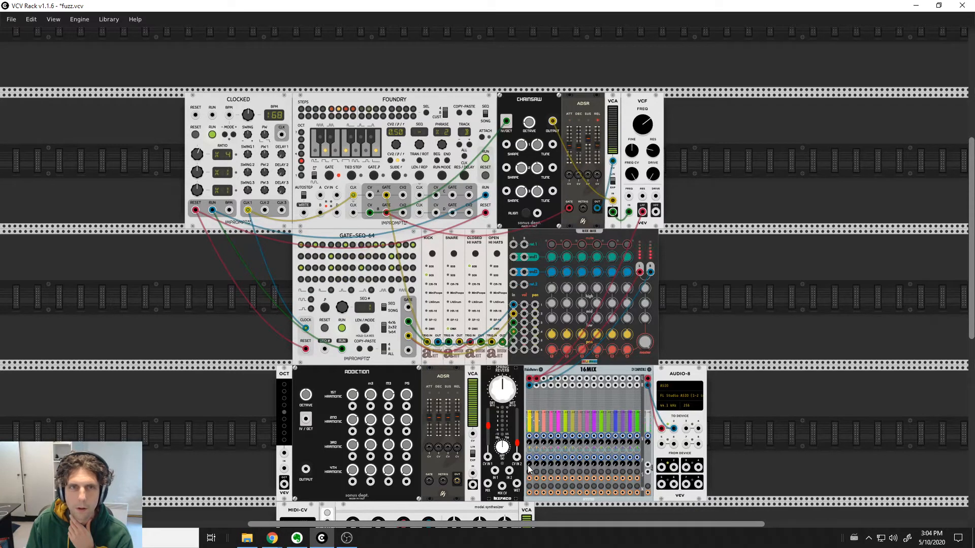
{"action": "left_click", "coordinate": [195, 135]}
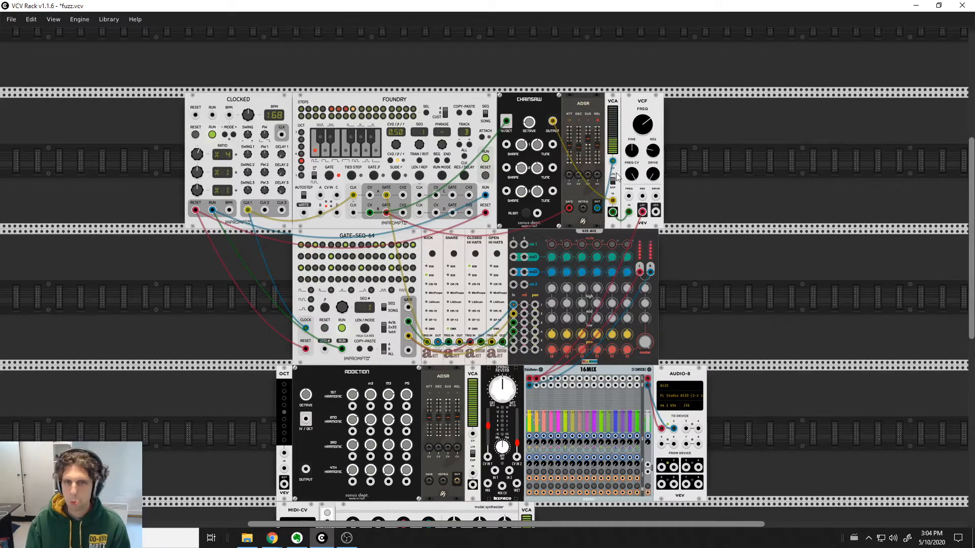
{"action": "scroll", "coordinate": [761, 266], "scroll_direction": "down", "scroll_amount": 1}
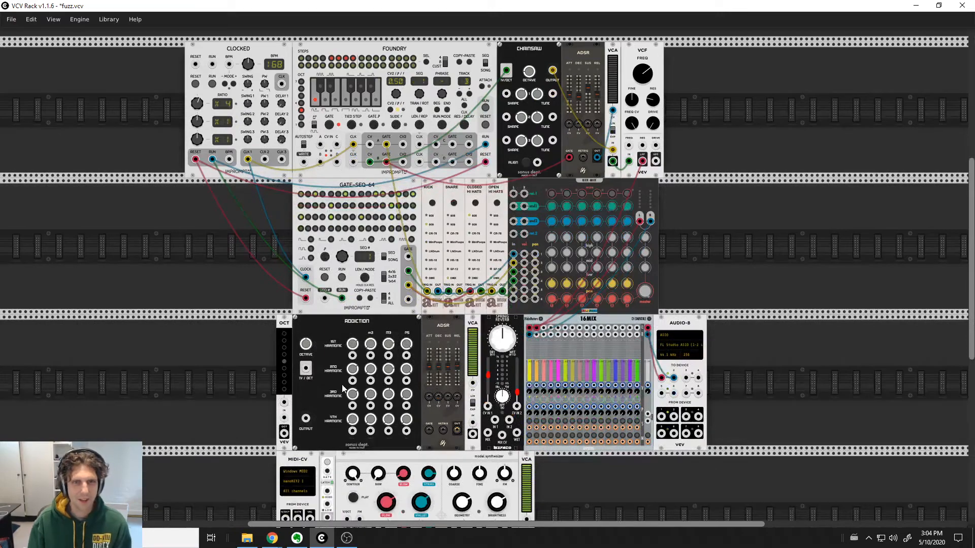
{"action": "scroll", "coordinate": [342, 389], "scroll_direction": "up", "scroll_amount": 3}
{"action": "scroll", "coordinate": [339, 384], "scroll_direction": "down", "scroll_amount": 1}
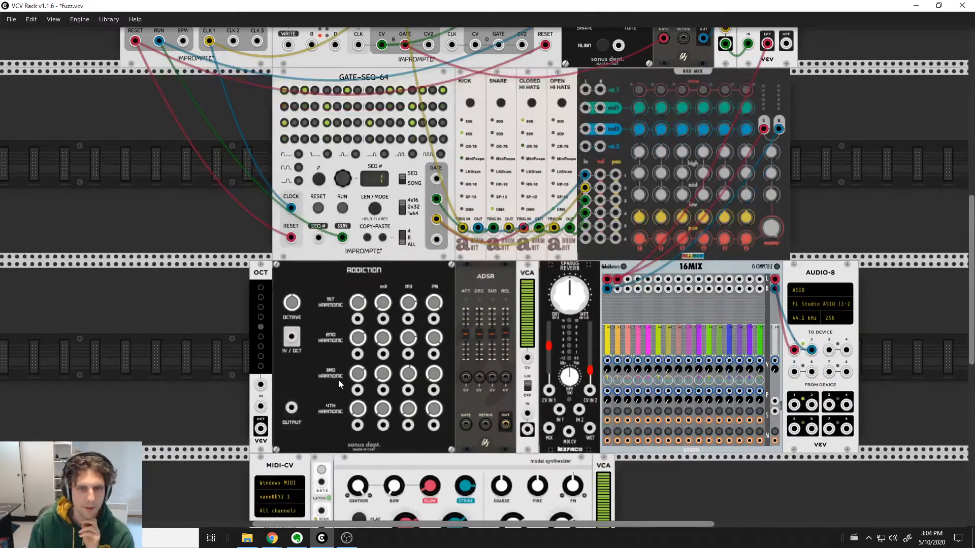
{"action": "right_click", "coordinate": [337, 276]}
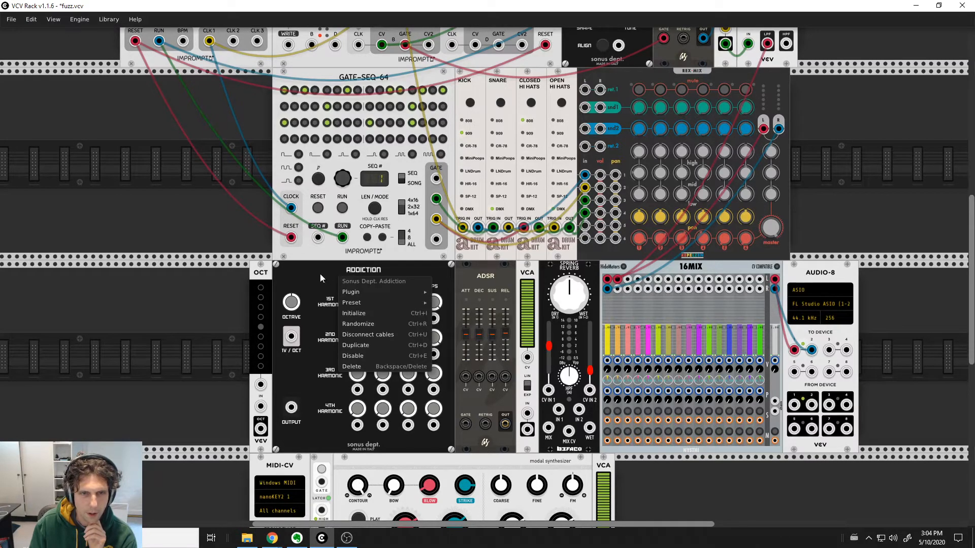
{"action": "left_click", "coordinate": [320, 275]}
- Move the MIDI-CV module into the Addiction row beside OCT and check its MIDI driver
{"action": "scroll", "coordinate": [162, 361], "scroll_direction": "up", "scroll_amount": 1}
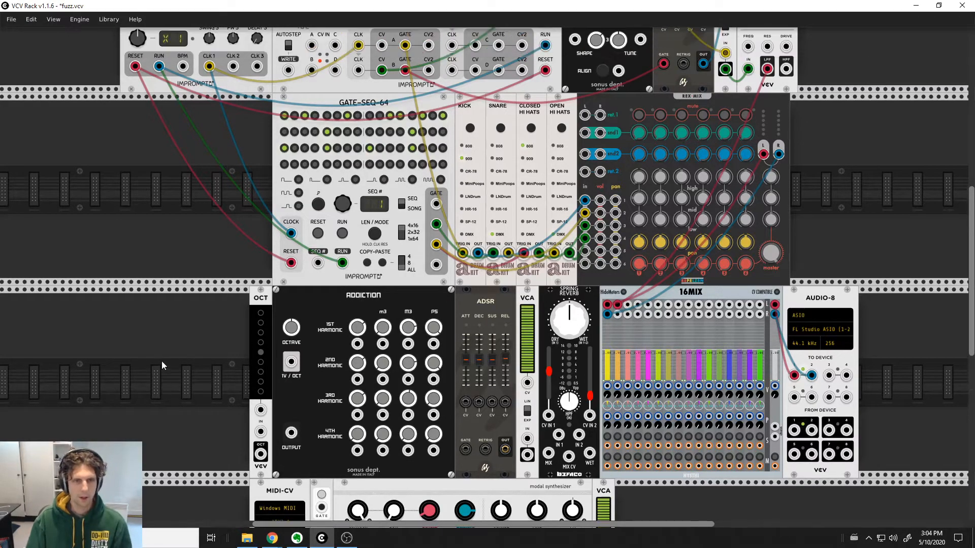
{"action": "scroll", "coordinate": [160, 361], "scroll_direction": "down", "scroll_amount": 4}
{"action": "left_click_drag", "start_coordinate": [283, 393], "coordinate": [160, 207]}
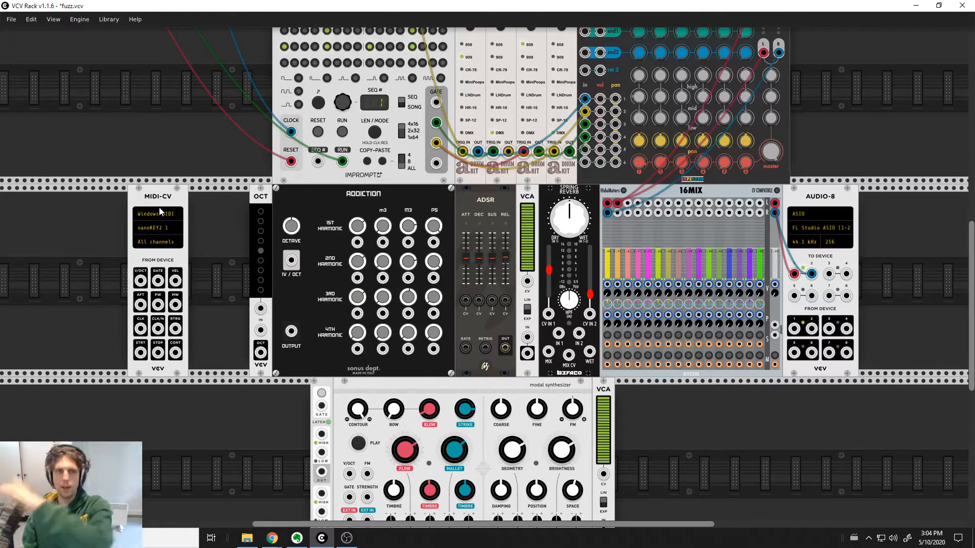
{"action": "left_click", "coordinate": [159, 209]}
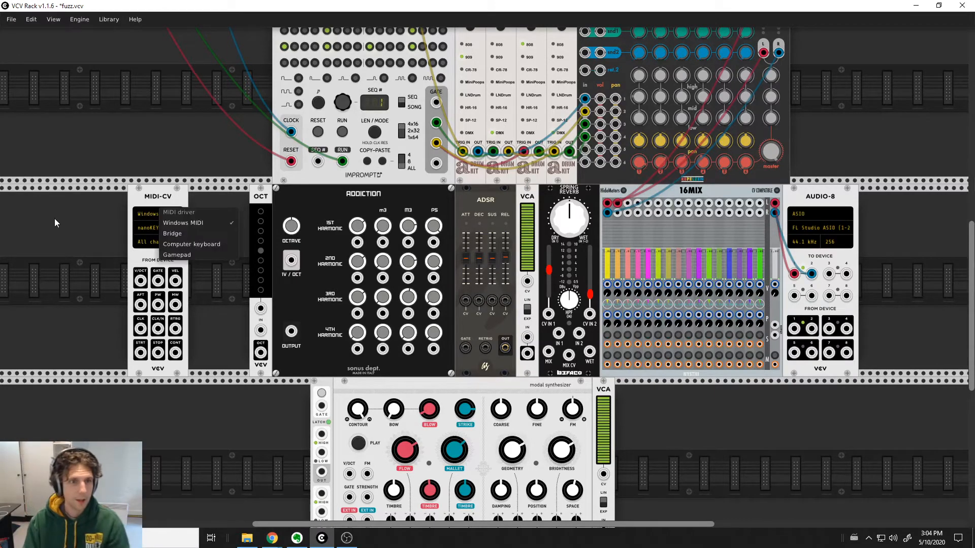
{"action": "left_click", "coordinate": [65, 263]}
- Patch MIDI-CV's pitch through OCT to Addiction and its gate to the ADSR controlling the VCA, routing Addiction's sound to 16MIX channel 3
{"action": "left_click_drag", "start_coordinate": [140, 281], "coordinate": [291, 260]}
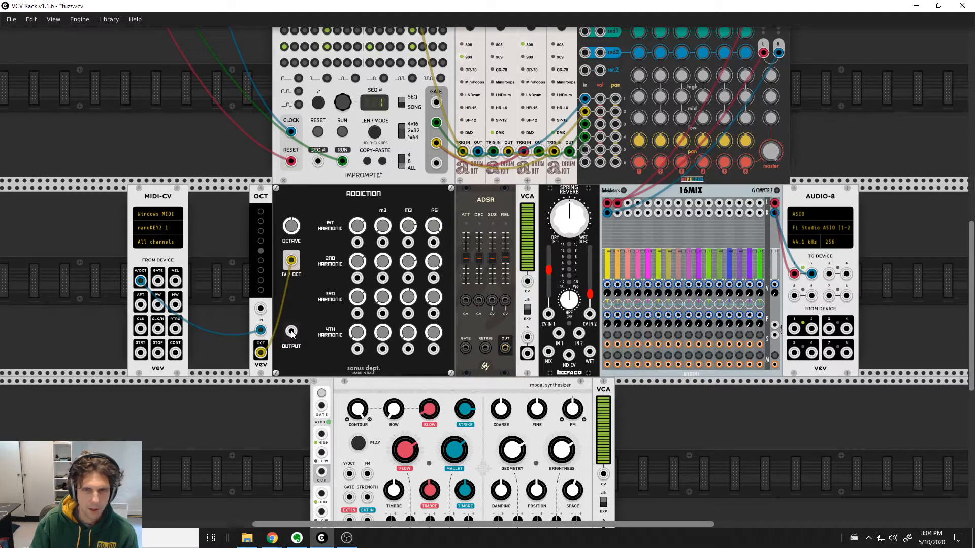
{"action": "left_click_drag", "start_coordinate": [158, 280], "coordinate": [527, 280]}
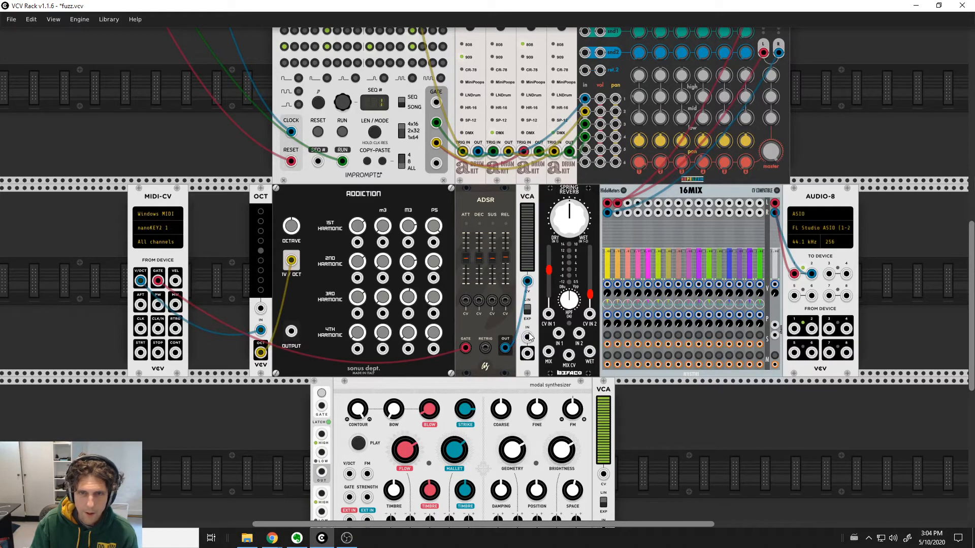
{"action": "left_click_drag", "start_coordinate": [528, 337], "coordinate": [290, 331]}
{"action": "left_click_drag", "start_coordinate": [527, 356], "coordinate": [629, 206]}
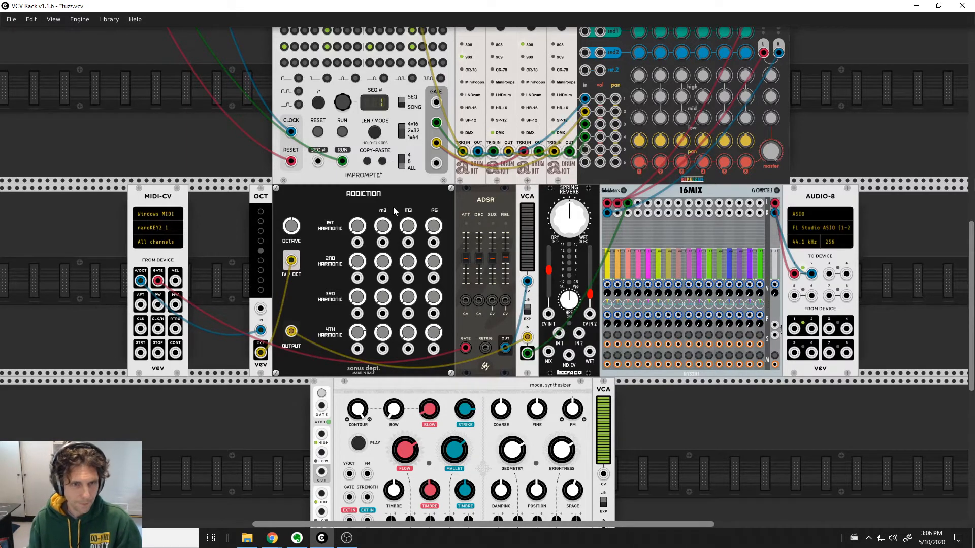
- Initialize the Addiction oscillator and set the OCT module to one octave down
{"action": "right_click", "coordinate": [325, 202]}
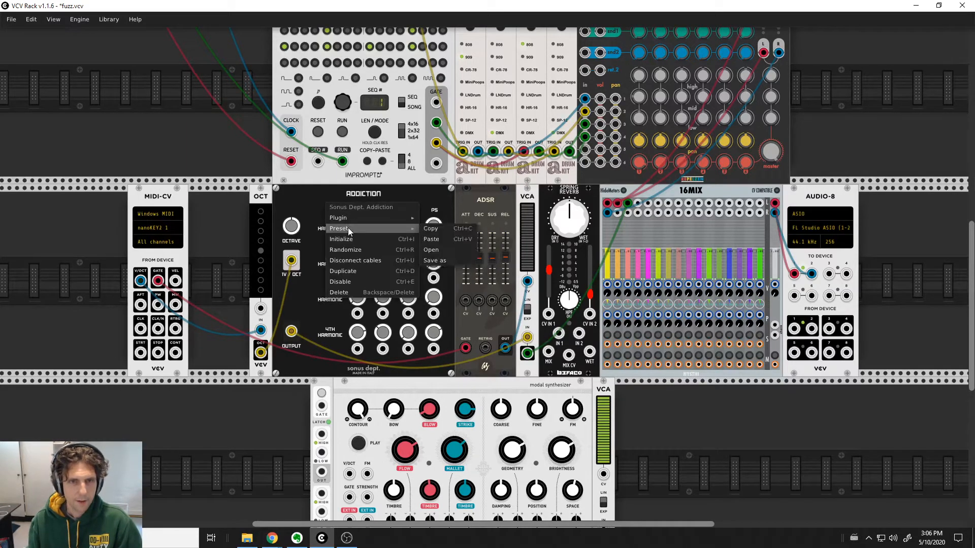
{"action": "left_click", "coordinate": [349, 241]}
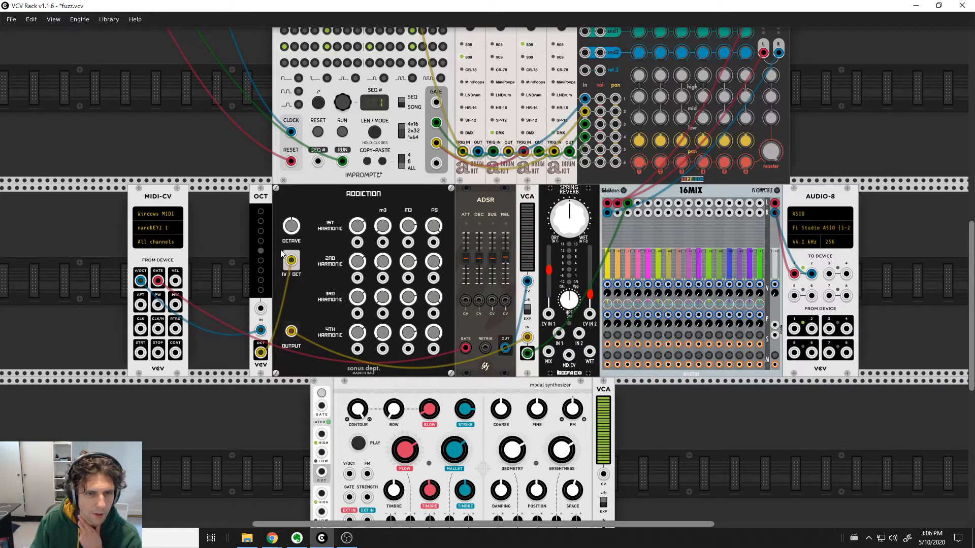
{"action": "left_click", "coordinate": [261, 261]}
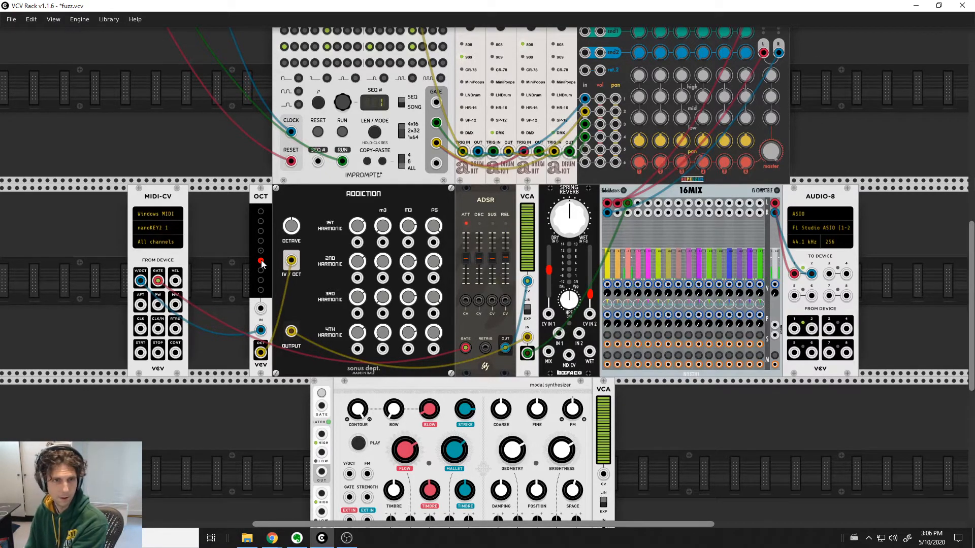
- Replace the MIDI-CV cables with Foundry's track C, patching its CV through OCT to Addiction and its gate to the Addiction voice's ADSR
{"action": "scroll", "coordinate": [222, 219], "scroll_direction": "up", "scroll_amount": 7}
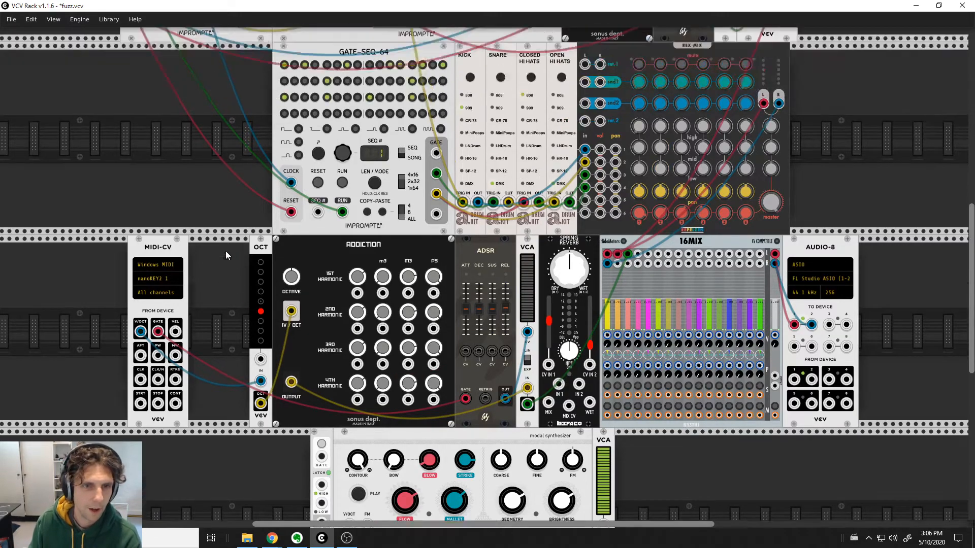
{"action": "scroll", "coordinate": [205, 330], "scroll_direction": "up", "scroll_amount": 1}
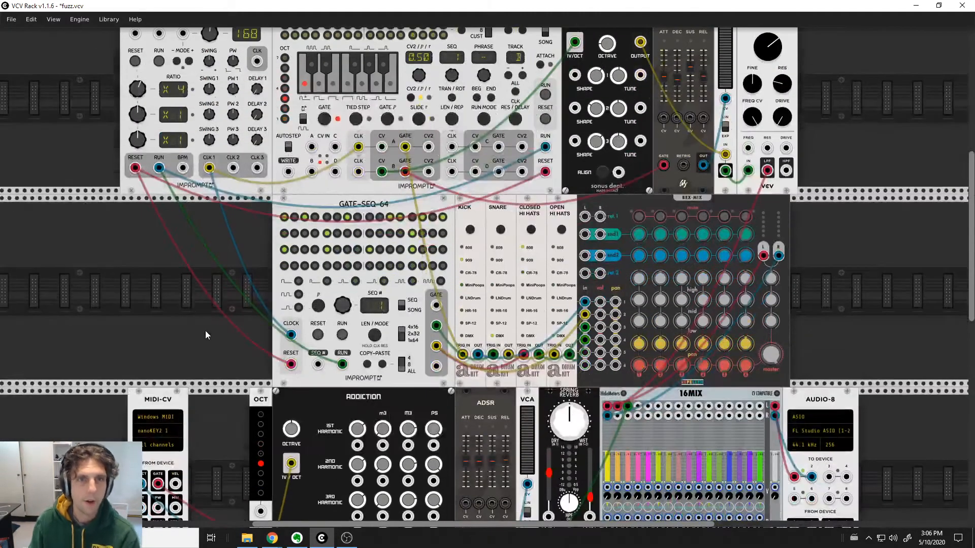
{"action": "scroll", "coordinate": [205, 325], "scroll_direction": "down", "scroll_amount": 1}
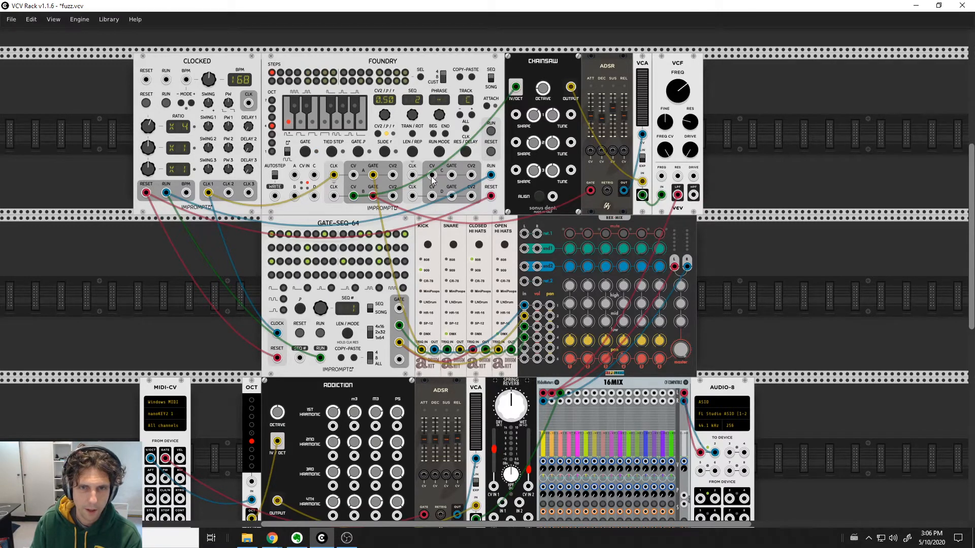
{"action": "left_click_drag", "start_coordinate": [277, 441], "coordinate": [263, 448]}
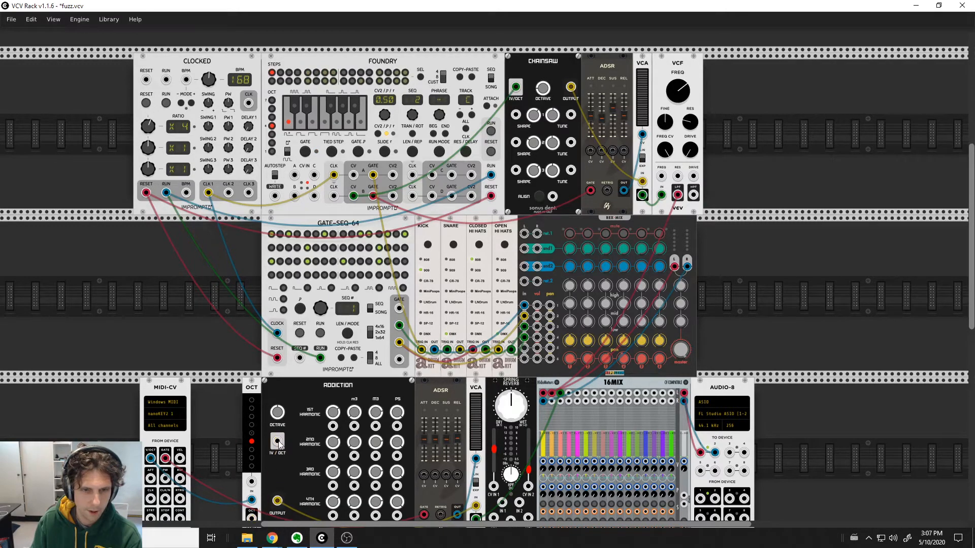
{"action": "left_click_drag", "start_coordinate": [251, 500], "coordinate": [431, 175]}
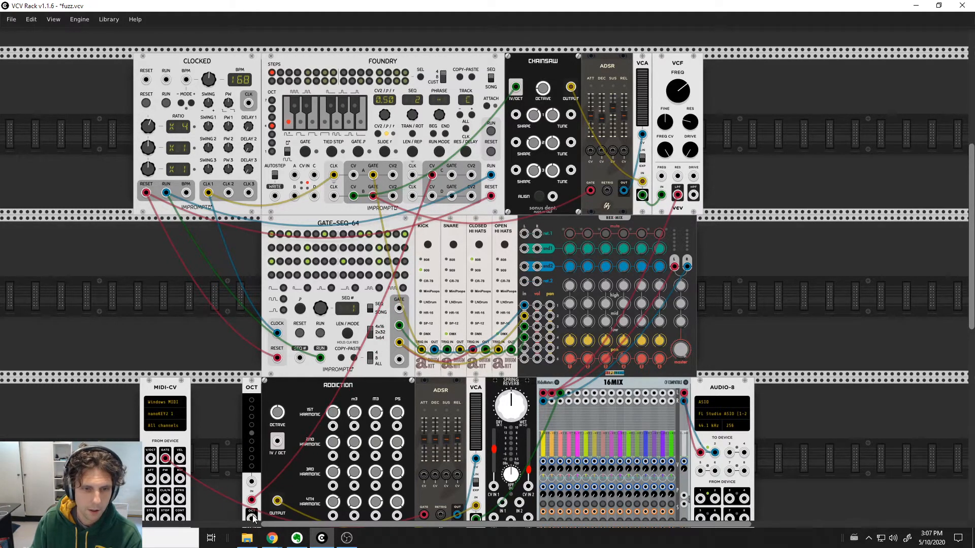
{"action": "left_click_drag", "start_coordinate": [253, 518], "coordinate": [278, 387]}
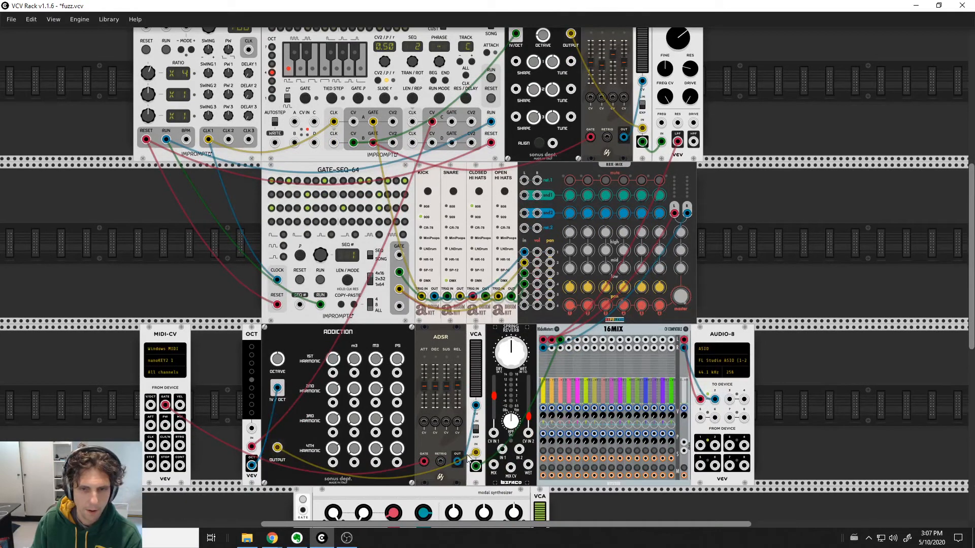
{"action": "left_click_drag", "start_coordinate": [424, 461], "coordinate": [430, 396]}
{"action": "left_click_drag", "start_coordinate": [451, 122], "coordinate": [425, 460]}
- Run the clock and solo channels 1 and 3 on 16MIX to hear the drums with the Addiction voice
{"action": "scroll", "coordinate": [205, 342], "scroll_direction": "up", "scroll_amount": 3}
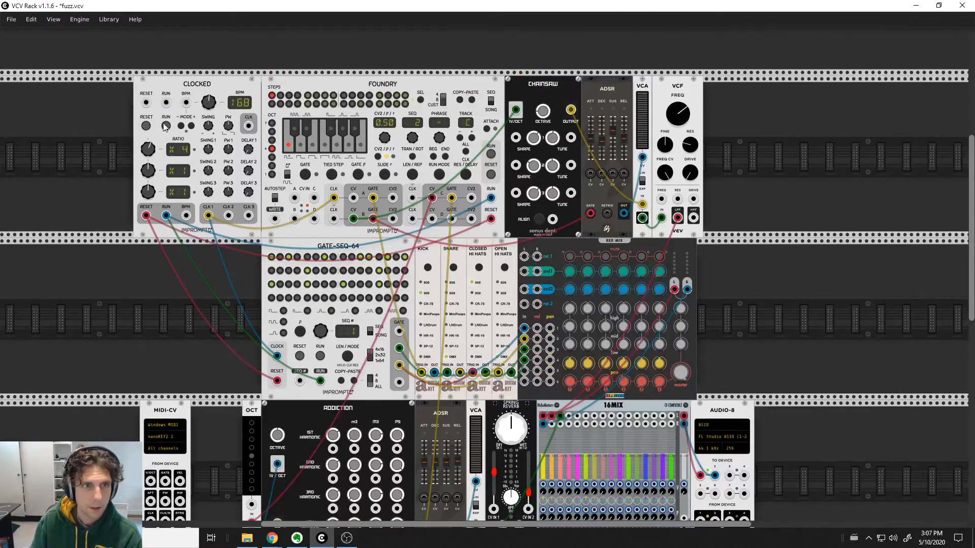
{"action": "left_click", "coordinate": [166, 126]}
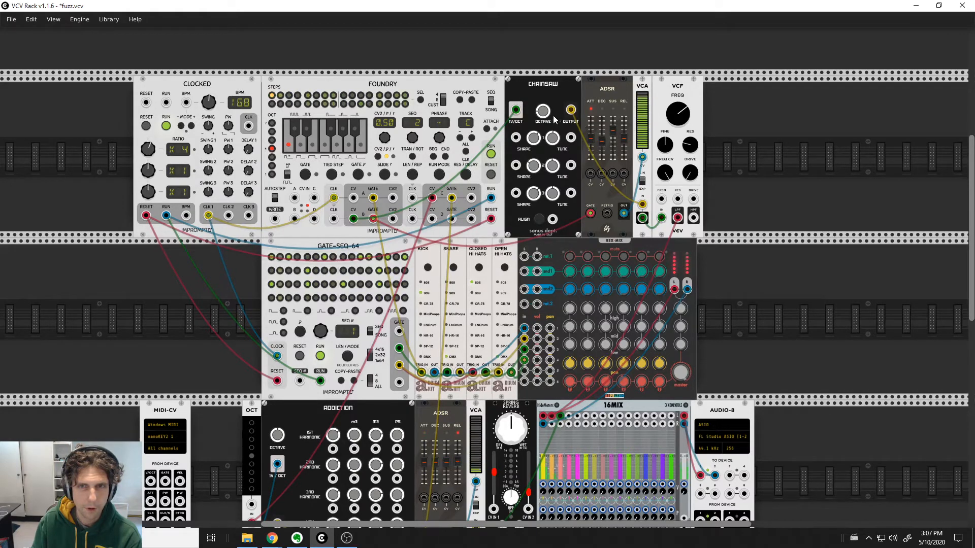
{"action": "scroll", "coordinate": [556, 461], "scroll_direction": "down", "scroll_amount": 3}
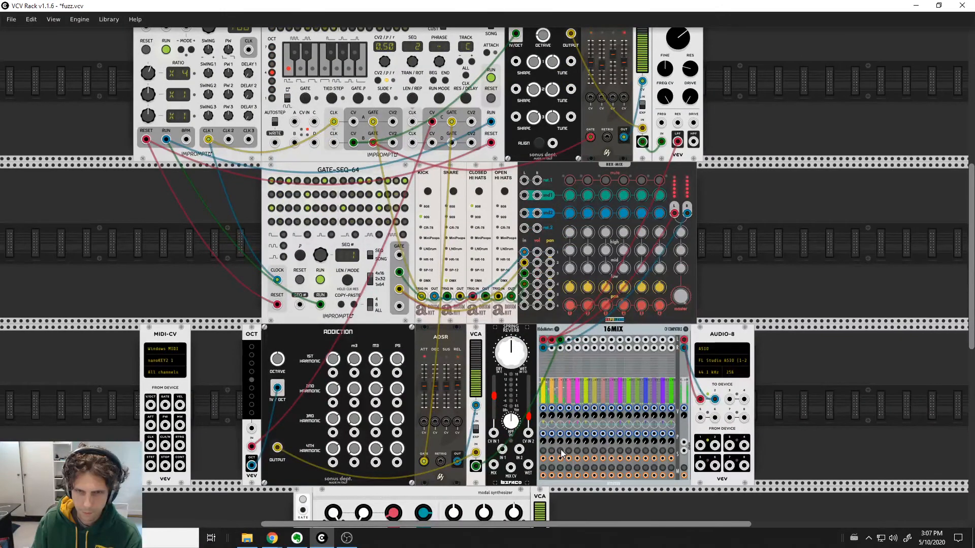
{"action": "left_click", "coordinate": [560, 450]}
{"action": "left_click", "coordinate": [543, 450]}
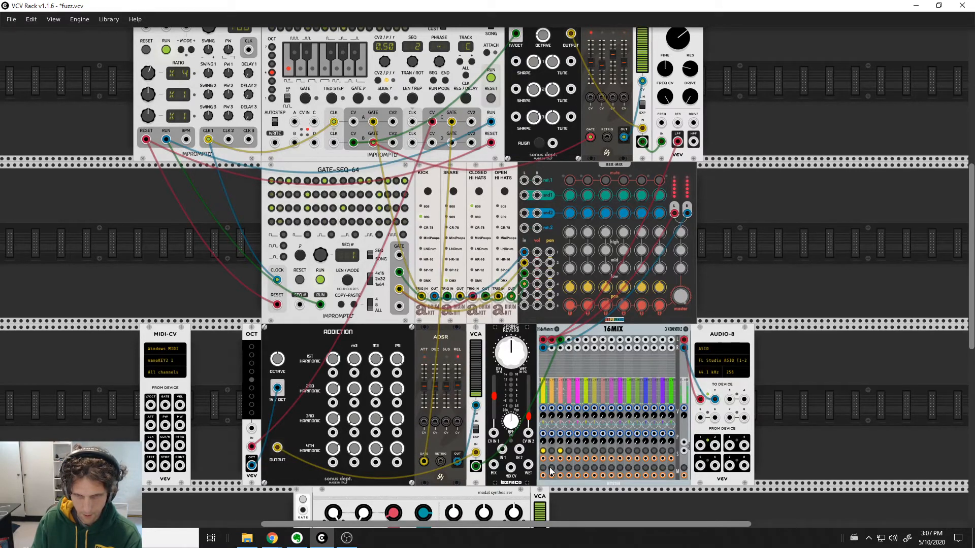
{"action": "scroll", "coordinate": [568, 188], "scroll_direction": "up", "scroll_amount": 5}
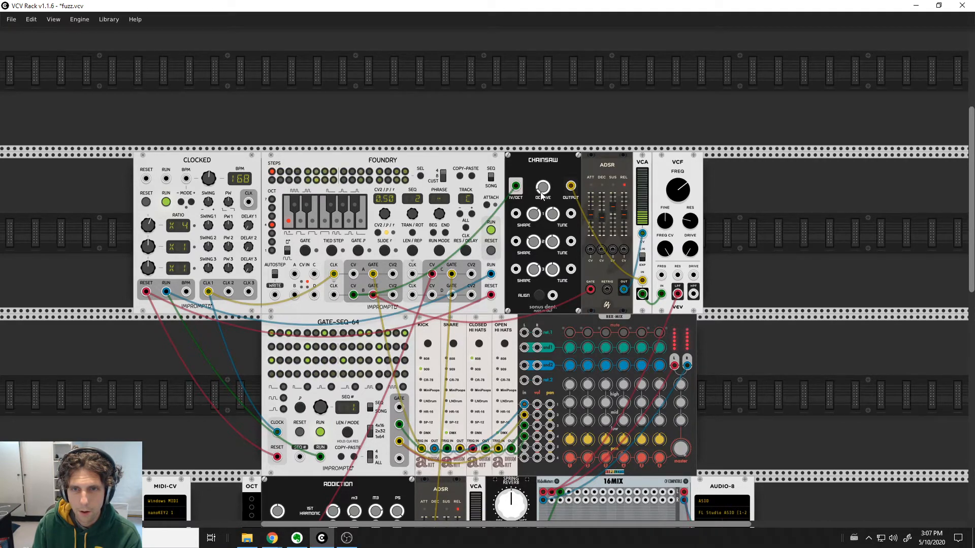
{"action": "scroll", "coordinate": [753, 301], "scroll_direction": "down", "scroll_amount": 1}
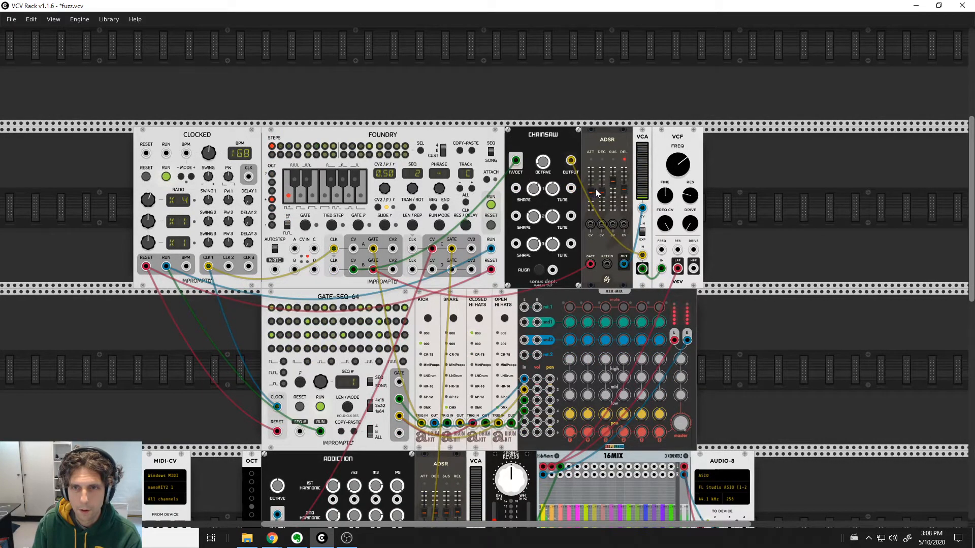
- Set the Chainsaw oscillator's octave to -2
{"action": "right_click", "coordinate": [542, 173]}
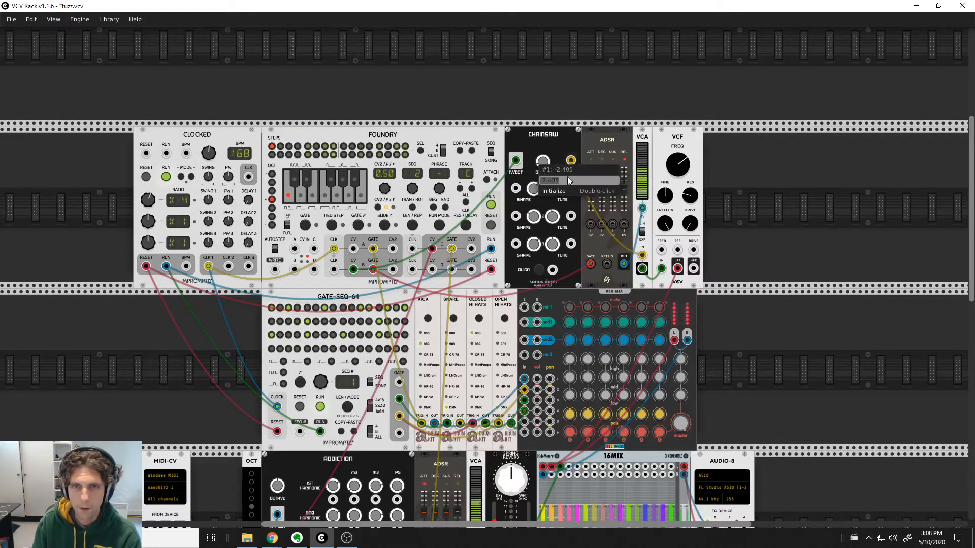
{"action": "type", "text": "-2"}
{"action": "key", "text": "Return"}
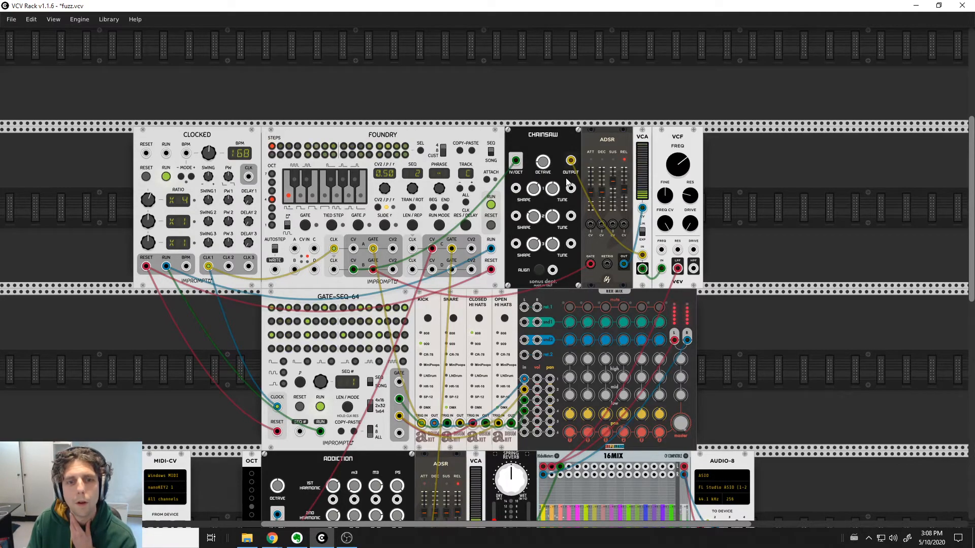
{"action": "scroll", "coordinate": [768, 280], "scroll_direction": "down", "scroll_amount": 5}
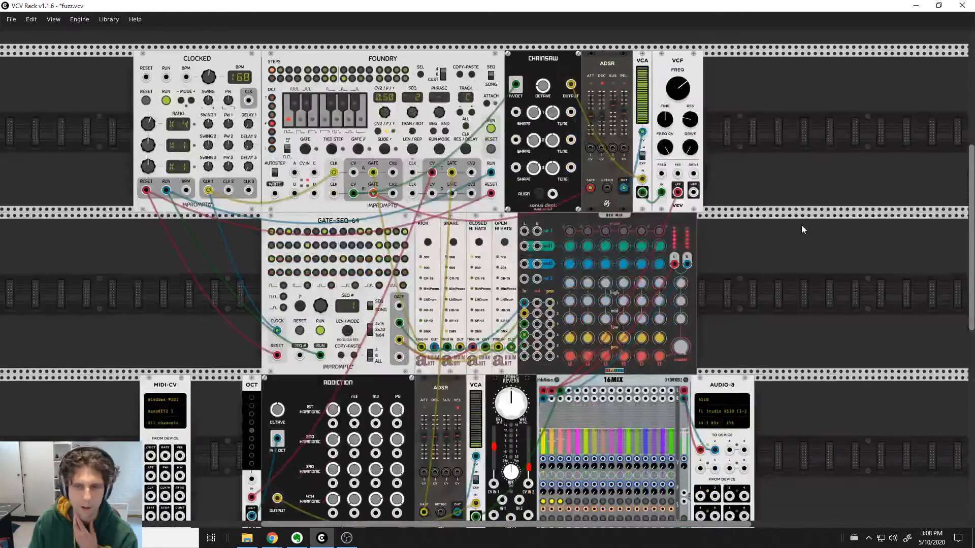
{"action": "scroll", "coordinate": [805, 191], "scroll_direction": "down", "scroll_amount": 1}
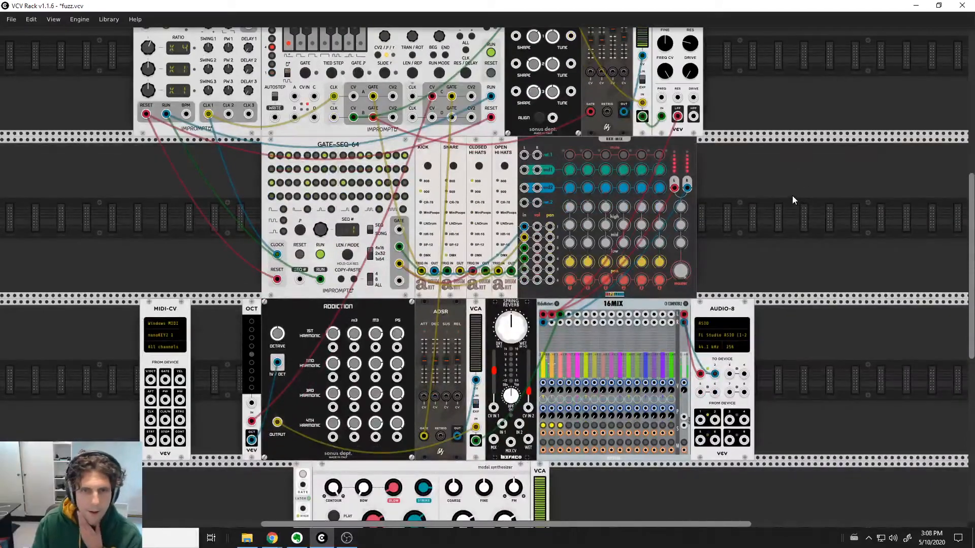
{"action": "scroll", "coordinate": [790, 197], "scroll_direction": "up", "scroll_amount": 3}
{"action": "scroll", "coordinate": [812, 217], "scroll_direction": "down", "scroll_amount": 1}
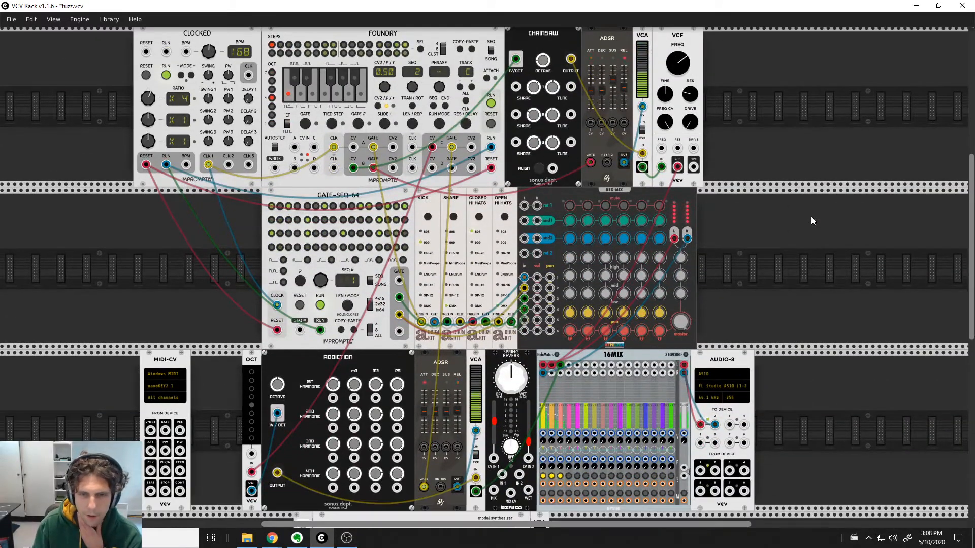
{"action": "scroll", "coordinate": [803, 224], "scroll_direction": "down", "scroll_amount": 1}
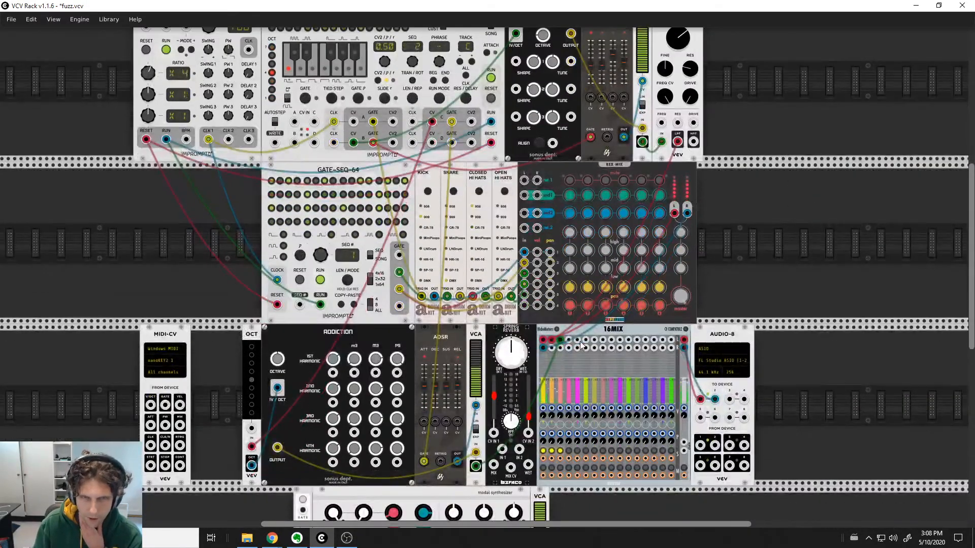
{"action": "scroll", "coordinate": [455, 389], "scroll_direction": "up", "scroll_amount": 3}
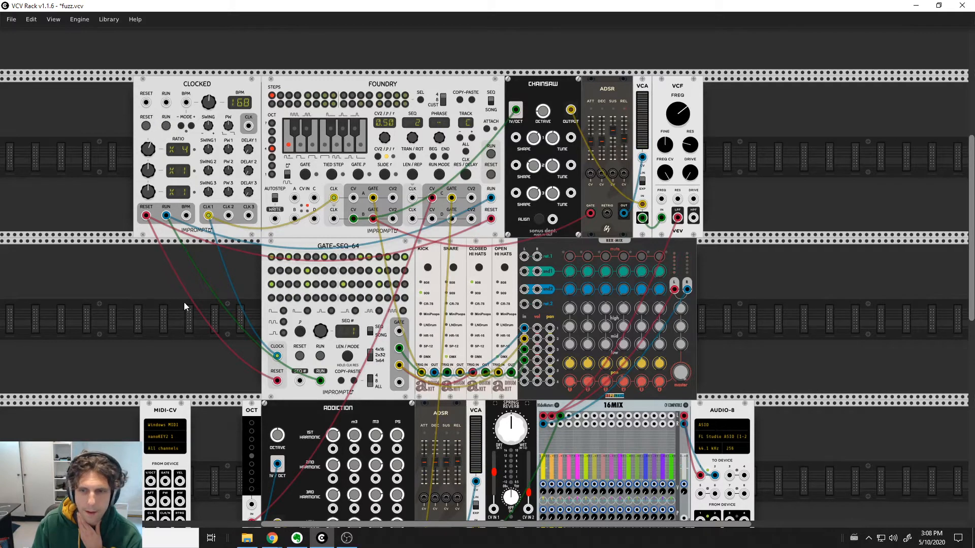
- Move the MIDI-CV module down a row, into the empty space just before the switch module and modal synthesizer
{"action": "scroll", "coordinate": [184, 302], "scroll_direction": "down", "scroll_amount": 1}
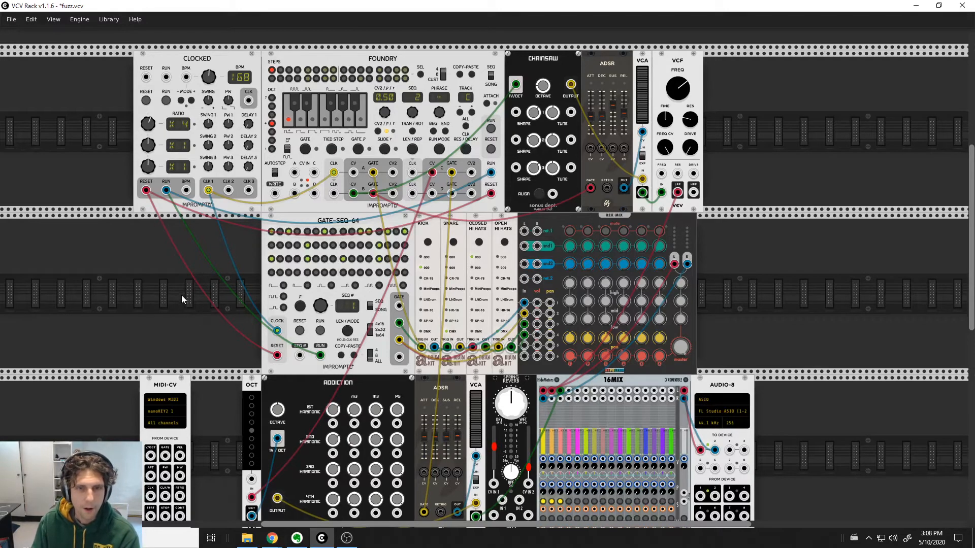
{"action": "scroll", "coordinate": [180, 293], "scroll_direction": "down", "scroll_amount": 4}
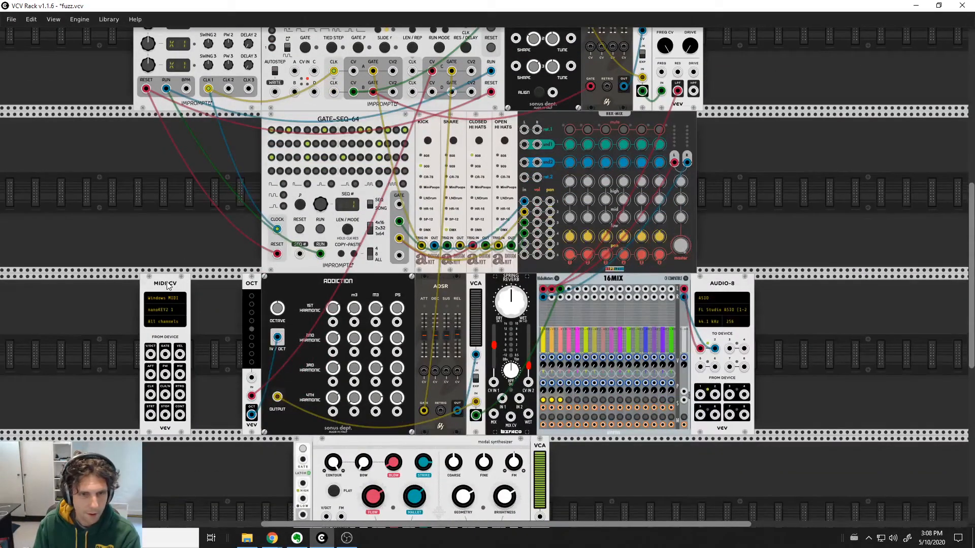
{"action": "scroll", "coordinate": [211, 287], "scroll_direction": "down", "scroll_amount": 3}
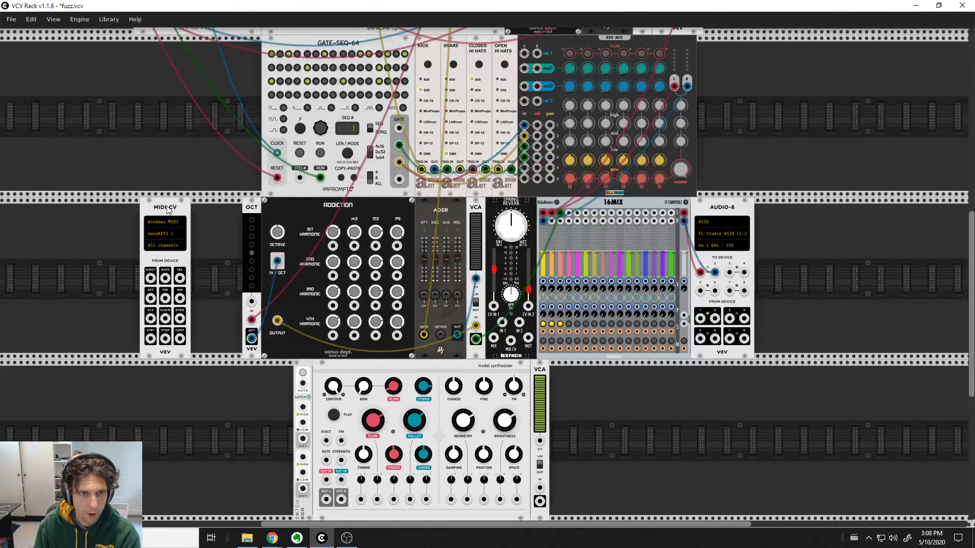
{"action": "left_click_drag", "start_coordinate": [170, 211], "coordinate": [187, 309]}
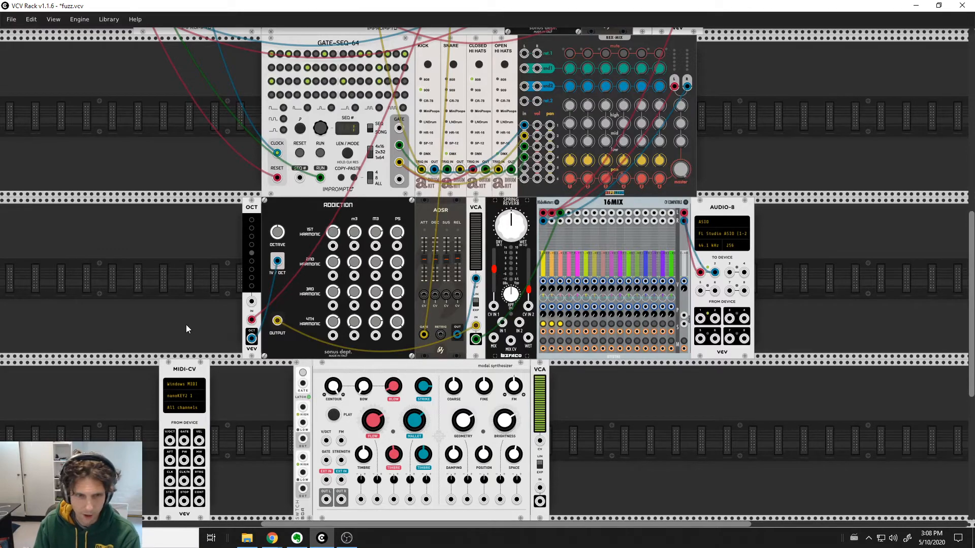
{"action": "scroll", "coordinate": [130, 325], "scroll_direction": "up", "scroll_amount": 4}
{"action": "scroll", "coordinate": [129, 328], "scroll_direction": "down", "scroll_amount": 5}
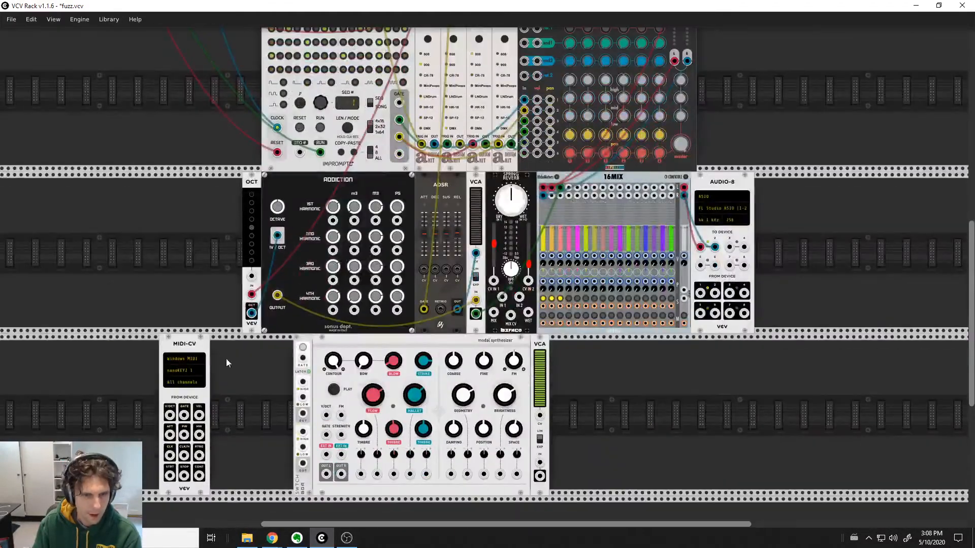
{"action": "left_click_drag", "start_coordinate": [191, 340], "coordinate": [217, 340]}
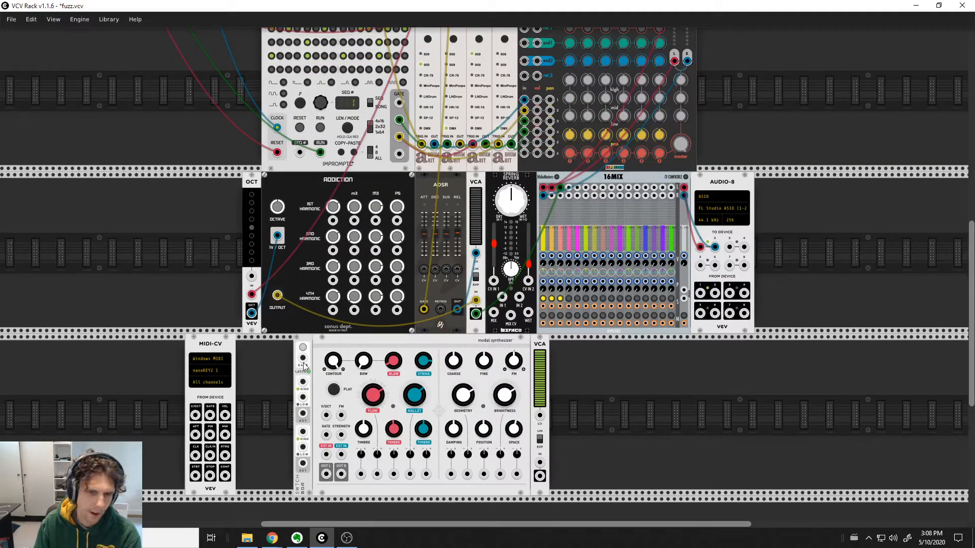
- Patch MIDI-CV's pitch and gate into the two switches' high inputs, and Foundry track D's CV and gate into their low inputs
{"action": "left_click_drag", "start_coordinate": [195, 415], "coordinate": [303, 382]}
{"action": "left_click_drag", "start_coordinate": [209, 415], "coordinate": [303, 431]}
{"action": "scroll", "coordinate": [264, 432], "scroll_direction": "up", "scroll_amount": 5}
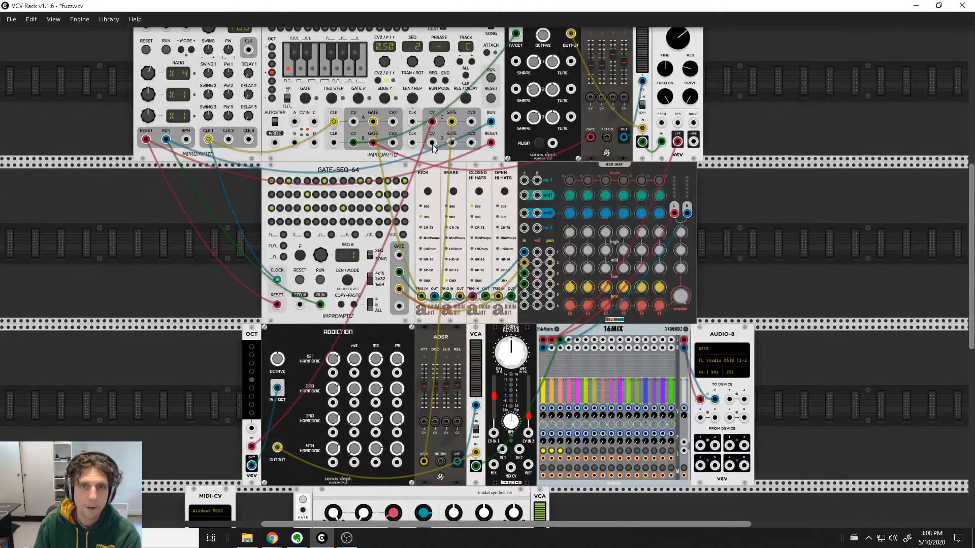
{"action": "left_click_drag", "start_coordinate": [432, 143], "coordinate": [303, 447]}
{"action": "scroll", "coordinate": [158, 429], "scroll_direction": "down", "scroll_amount": 3}
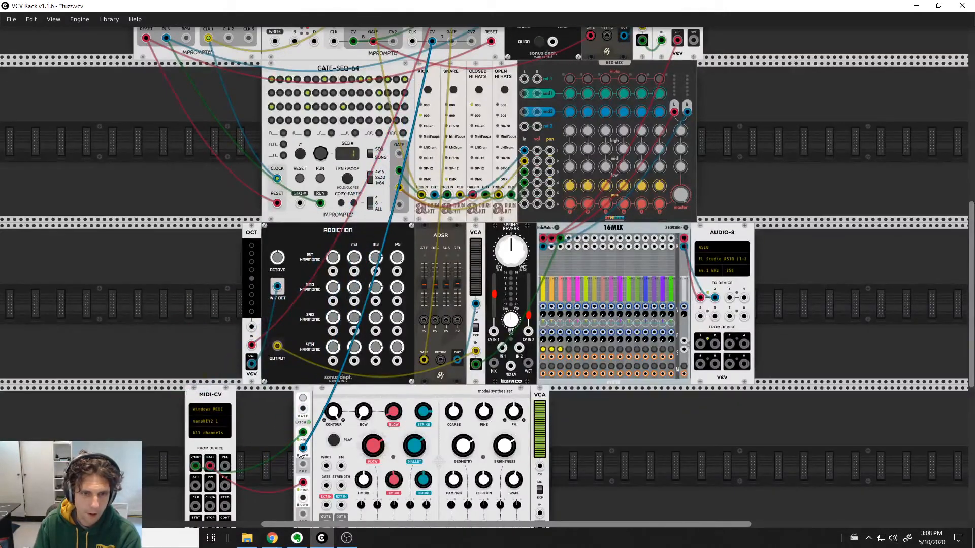
{"action": "left_click_drag", "start_coordinate": [451, 40], "coordinate": [303, 498]}
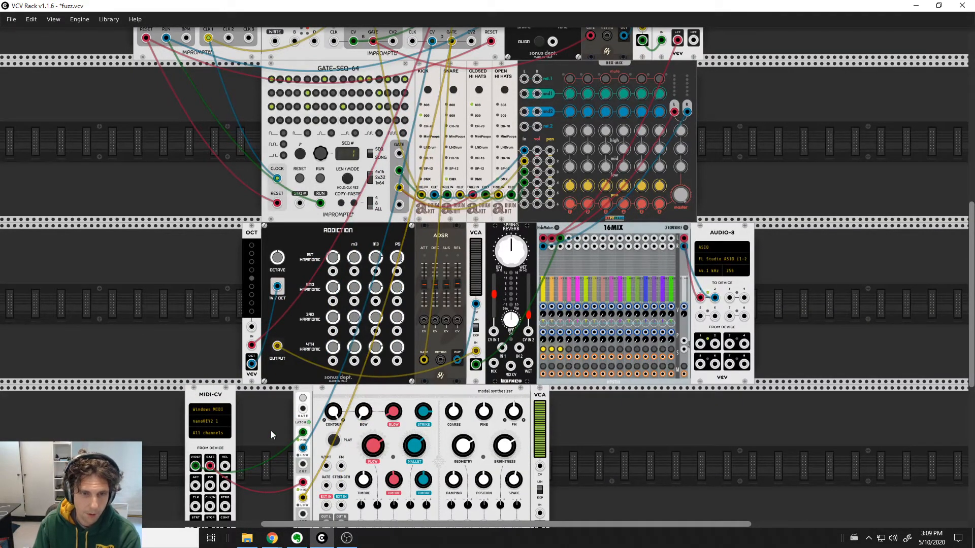
- Patch the switch outputs to the modal synthesizer's V/OCT and gate, and its two outputs to 16MIX channel 4
{"action": "scroll", "coordinate": [271, 429], "scroll_direction": "down", "scroll_amount": 2}
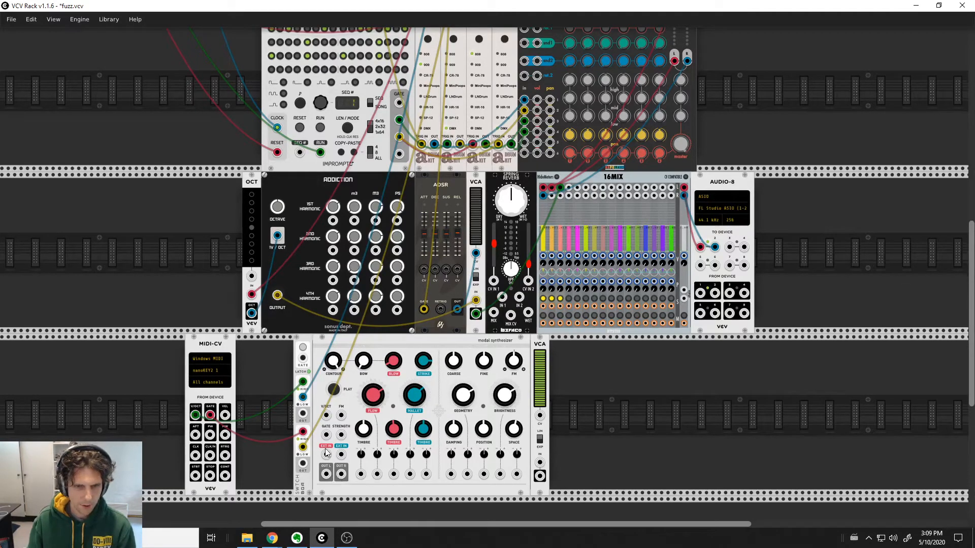
{"action": "left_click_drag", "start_coordinate": [302, 414], "coordinate": [326, 415]}
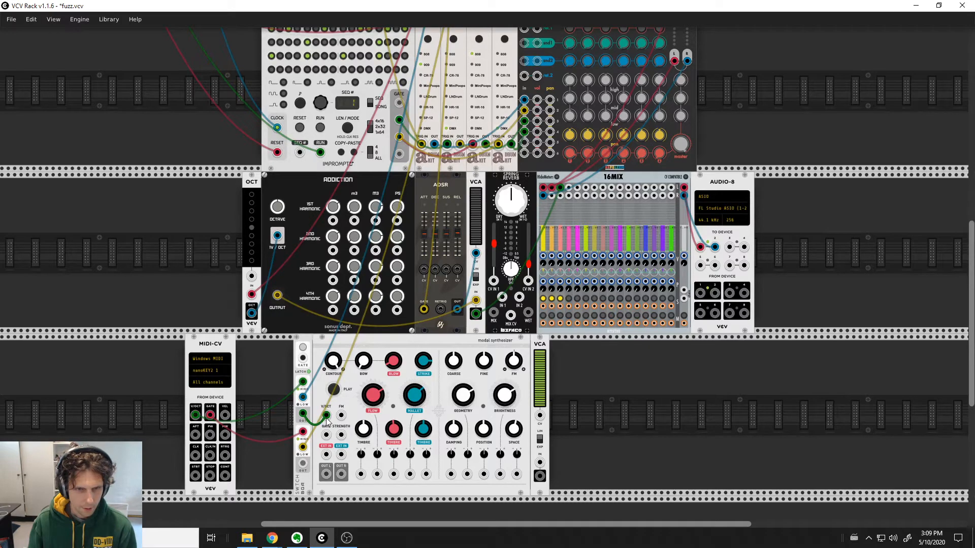
{"action": "left_click_drag", "start_coordinate": [303, 463], "coordinate": [326, 435]}
{"action": "mouse_move", "coordinate": [327, 477]}
{"action": "left_mouse_down"}
{"action": "mouse_move", "coordinate": [548, 254]}
{"action": "mouse_move", "coordinate": [568, 197]}
{"action": "mouse_move", "coordinate": [528, 318]}
{"action": "mouse_move", "coordinate": [423, 459]}
{"action": "mouse_move", "coordinate": [341, 474]}
{"action": "left_mouse_up"}
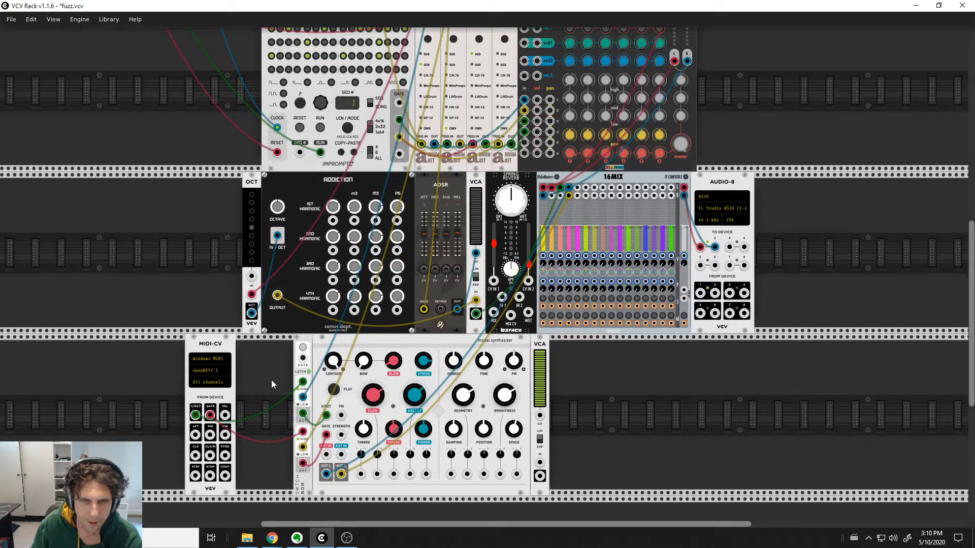
- Audition the modal synthesizer voice from MIDI-CV against the running patch
{"action": "scroll", "coordinate": [222, 307], "scroll_direction": "up", "scroll_amount": 5}
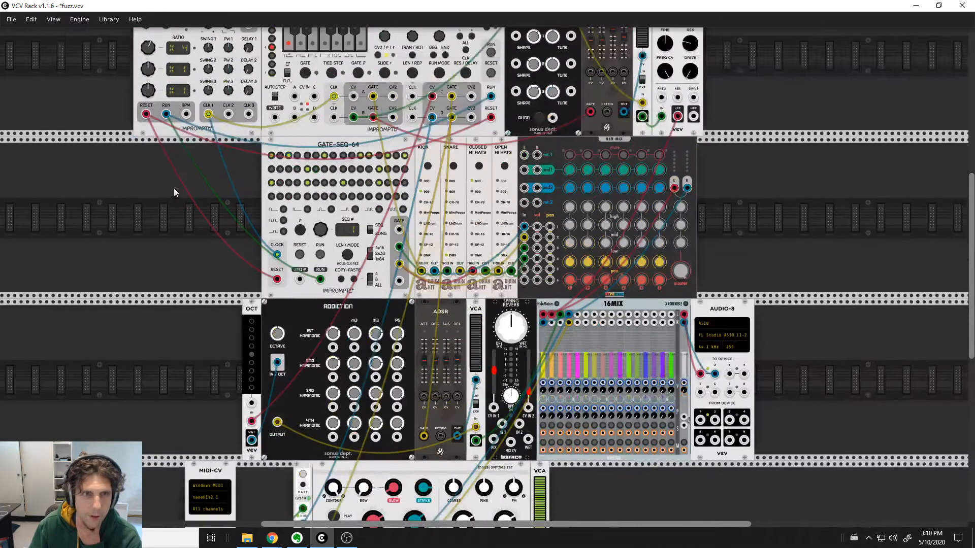
{"action": "scroll", "coordinate": [169, 297], "scroll_direction": "down", "scroll_amount": 4}
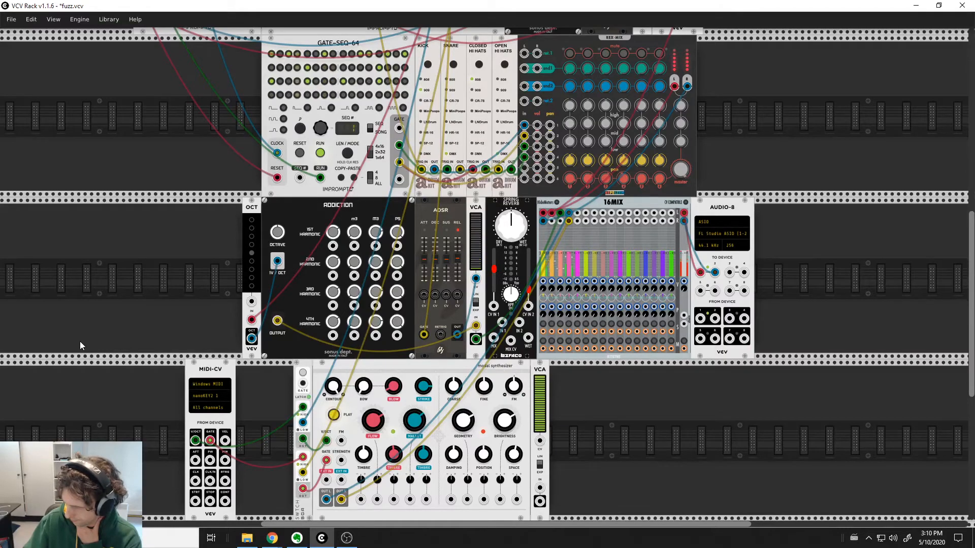
{"action": "scroll", "coordinate": [135, 352], "scroll_direction": "up", "scroll_amount": 4}
{"action": "scroll", "coordinate": [135, 351], "scroll_direction": "up", "scroll_amount": 5}
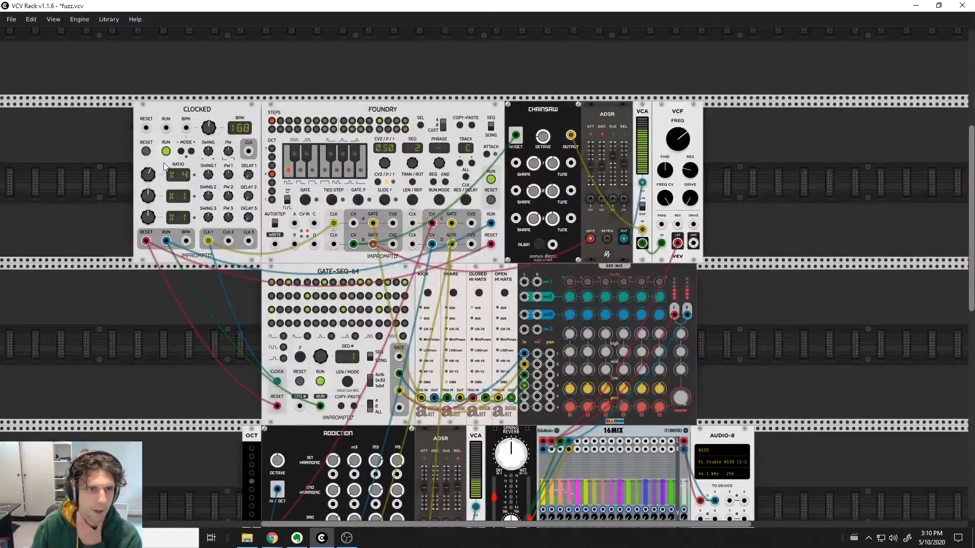
{"action": "scroll", "coordinate": [185, 303], "scroll_direction": "down", "scroll_amount": 4}
{"action": "scroll", "coordinate": [184, 303], "scroll_direction": "down", "scroll_amount": 7}
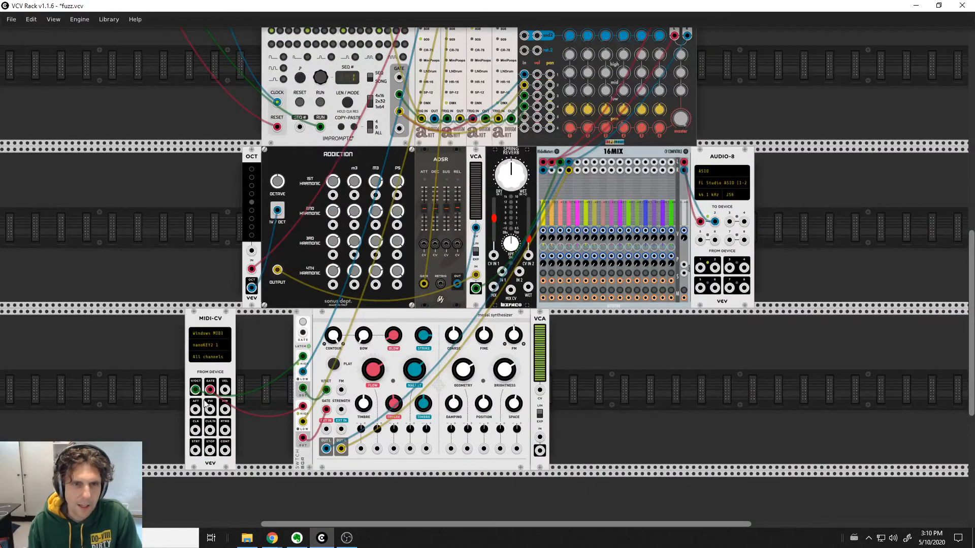
- Select track D on Foundry and assign sequence 2 to phrase 2 of its song
{"action": "scroll", "coordinate": [206, 405], "scroll_direction": "up", "scroll_amount": 10}
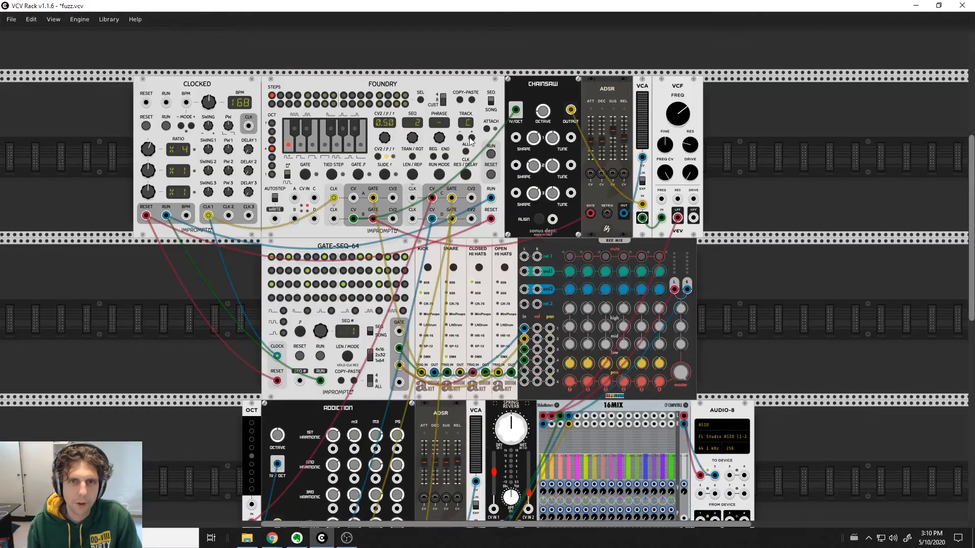
{"action": "left_click", "coordinate": [472, 139]}
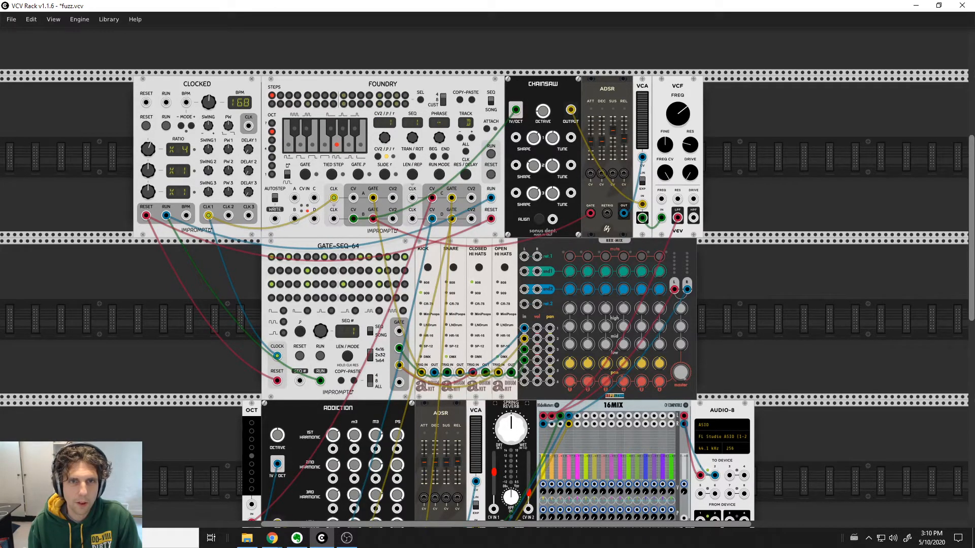
{"action": "left_click_drag", "start_coordinate": [412, 137], "coordinate": [412, 128]}
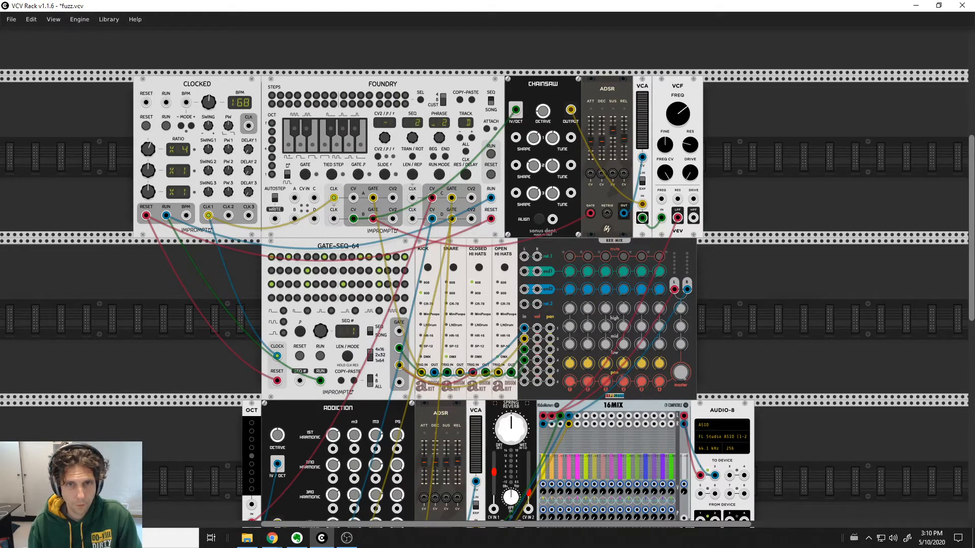
- Start the clock and set the level of 16MIX channel 4 to 0.69 while the modal synthesizer plays
{"action": "scroll", "coordinate": [148, 341], "scroll_direction": "down", "scroll_amount": 5}
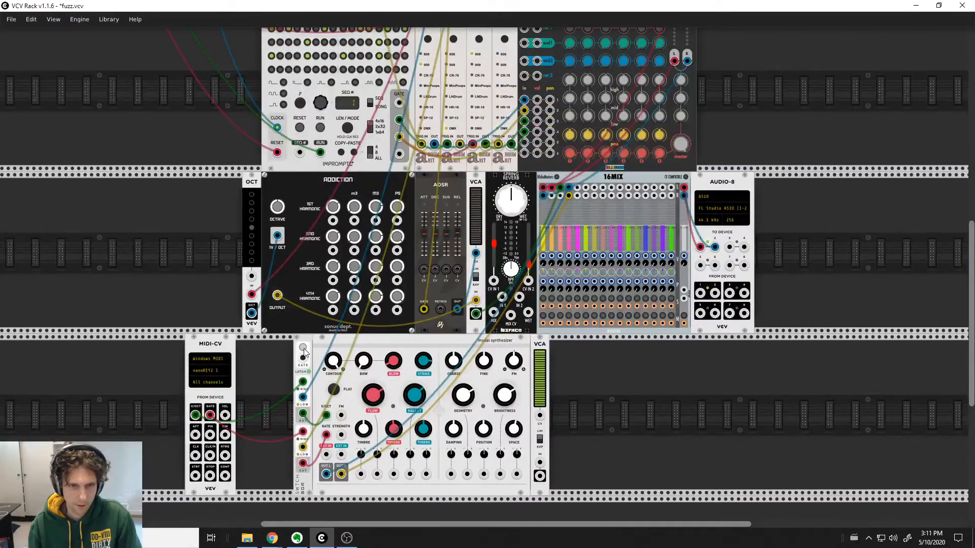
{"action": "scroll", "coordinate": [157, 282], "scroll_direction": "up", "scroll_amount": 9}
{"action": "left_click", "coordinate": [165, 125]}
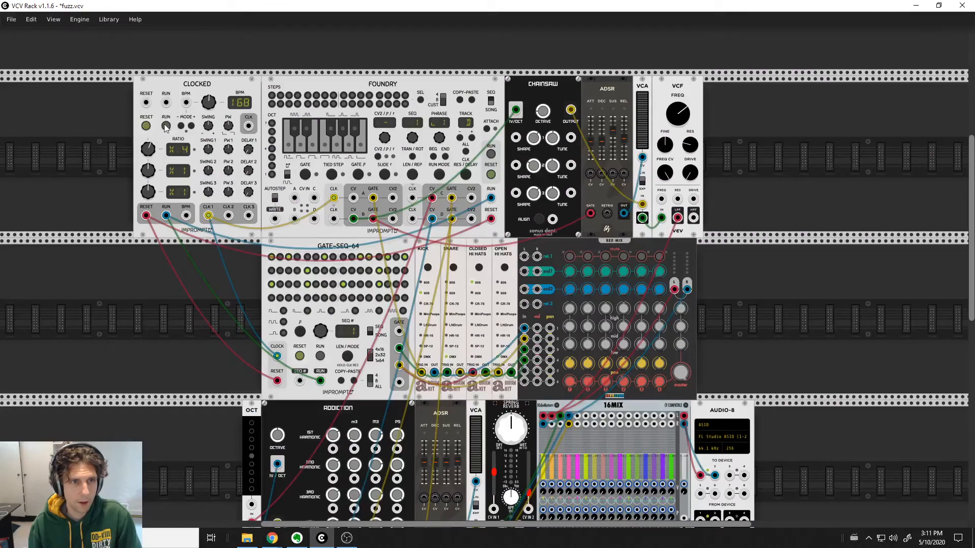
{"action": "scroll", "coordinate": [203, 294], "scroll_direction": "down", "scroll_amount": 5}
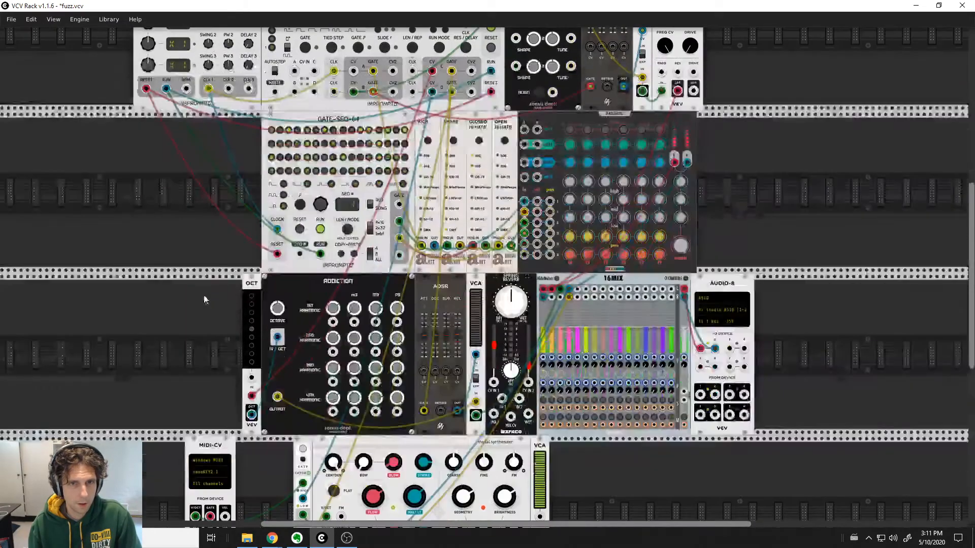
{"action": "scroll", "coordinate": [193, 297], "scroll_direction": "up", "scroll_amount": 5}
{"action": "scroll", "coordinate": [189, 325], "scroll_direction": "down", "scroll_amount": 3}
{"action": "scroll", "coordinate": [188, 351], "scroll_direction": "down", "scroll_amount": 5}
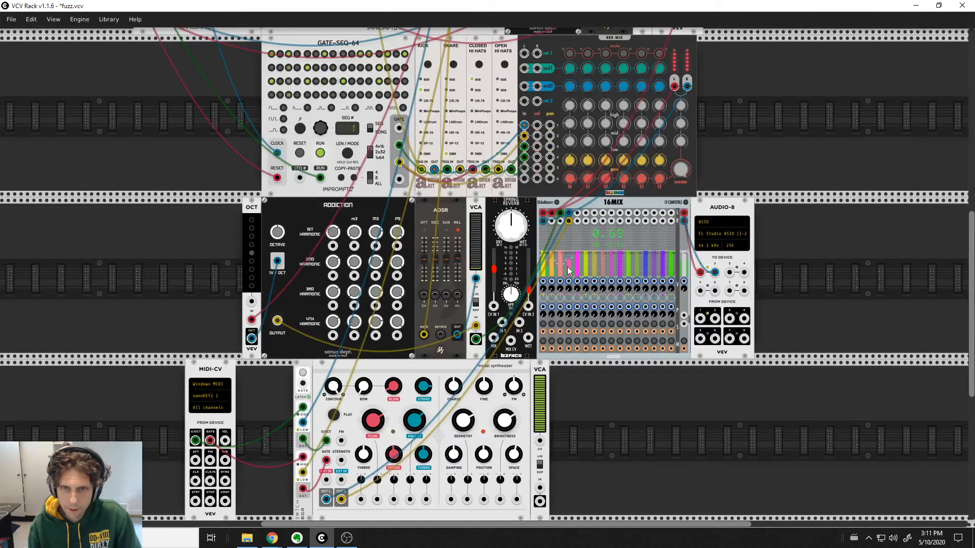
- Listen to the full patch with Foundry's track D playing and stop the clock
{"action": "scroll", "coordinate": [158, 371], "scroll_direction": "up", "scroll_amount": 3}
{"action": "scroll", "coordinate": [157, 370], "scroll_direction": "up", "scroll_amount": 6}
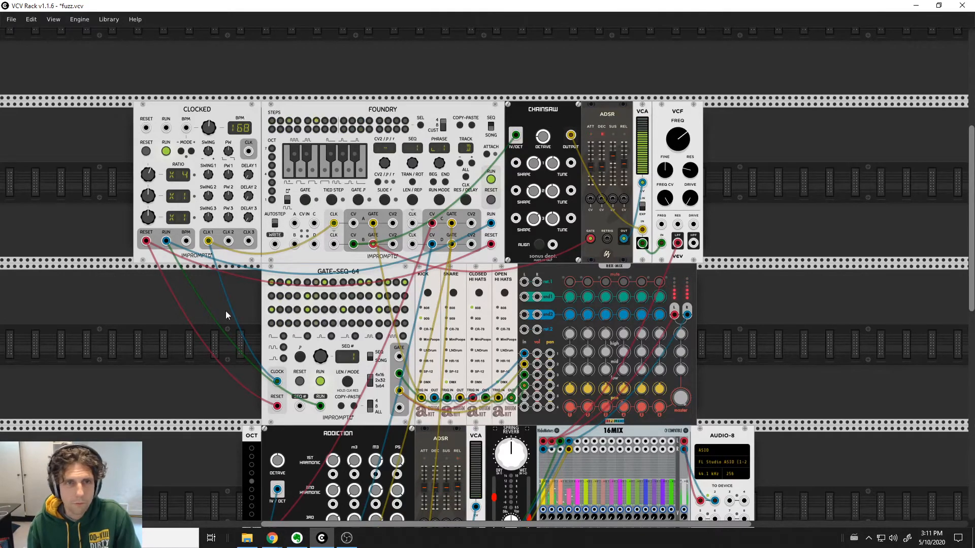
{"action": "scroll", "coordinate": [211, 336], "scroll_direction": "down", "scroll_amount": 1}
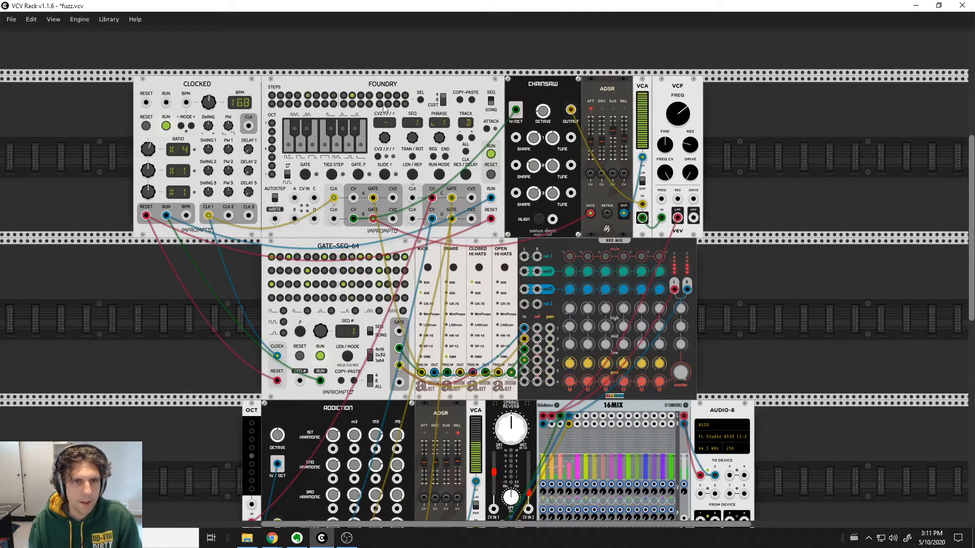
{"action": "left_click", "coordinate": [166, 126]}
{"action": "scroll", "coordinate": [167, 288], "scroll_direction": "down", "scroll_amount": 2}
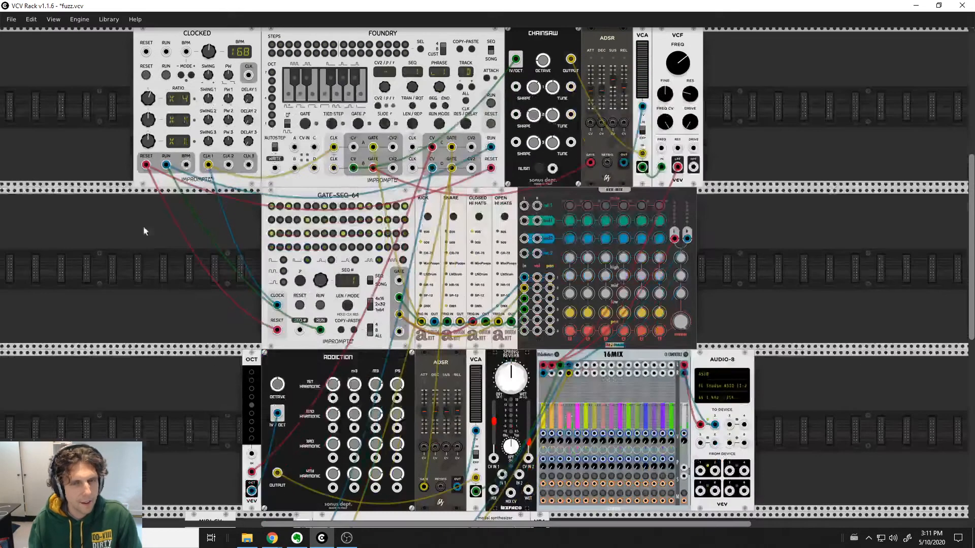
{"action": "scroll", "coordinate": [172, 261], "scroll_direction": "up", "scroll_amount": 3}
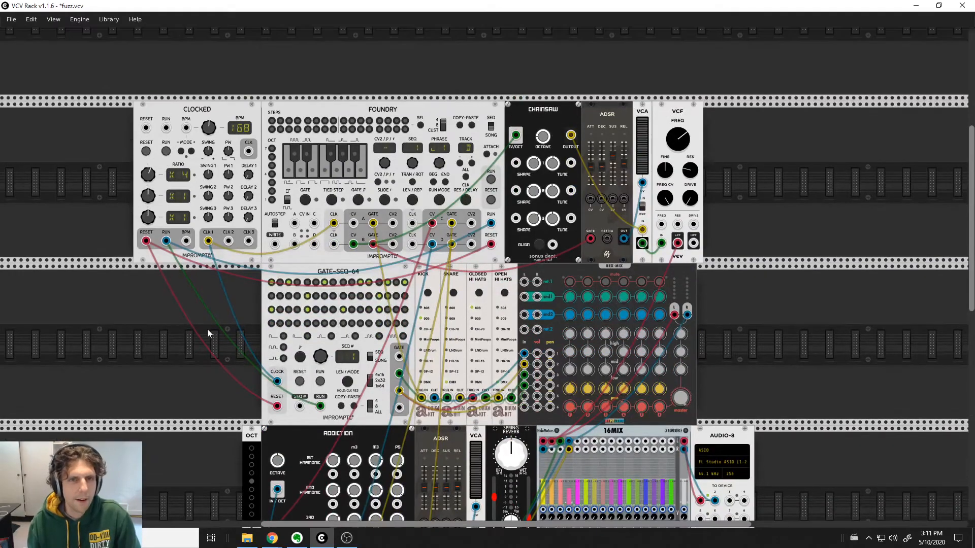
{"action": "scroll", "coordinate": [196, 328], "scroll_direction": "down", "scroll_amount": 4}
{"action": "scroll", "coordinate": [192, 326], "scroll_direction": "up", "scroll_amount": 3}
{"action": "scroll", "coordinate": [195, 283], "scroll_direction": "down", "scroll_amount": 3}
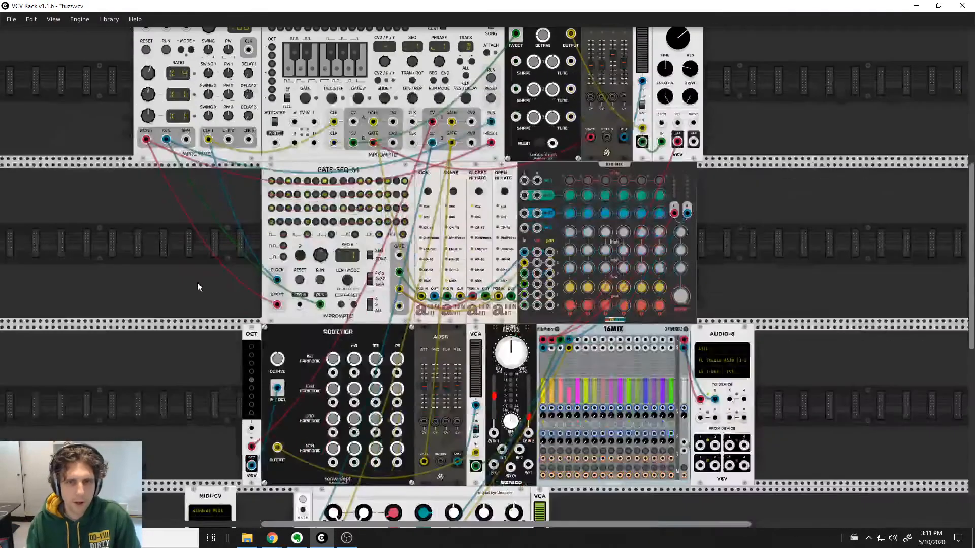
- Show the CV2 values on Foundry's track D and check them across its sequences, returning to sequence 1
{"action": "scroll", "coordinate": [181, 218], "scroll_direction": "down", "scroll_amount": 1}
{"action": "scroll", "coordinate": [162, 263], "scroll_direction": "up", "scroll_amount": 6}
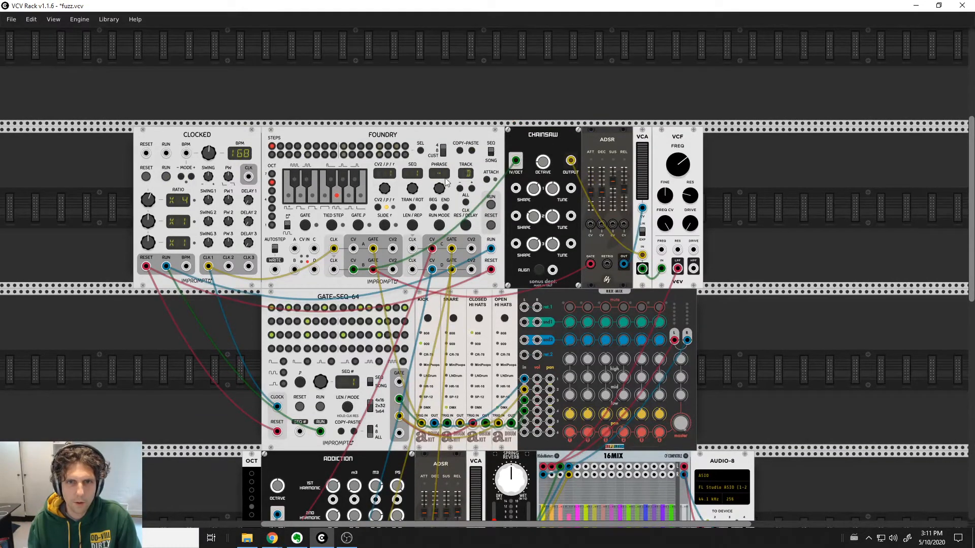
{"action": "left_click_drag", "start_coordinate": [421, 188], "coordinate": [411, 205]}
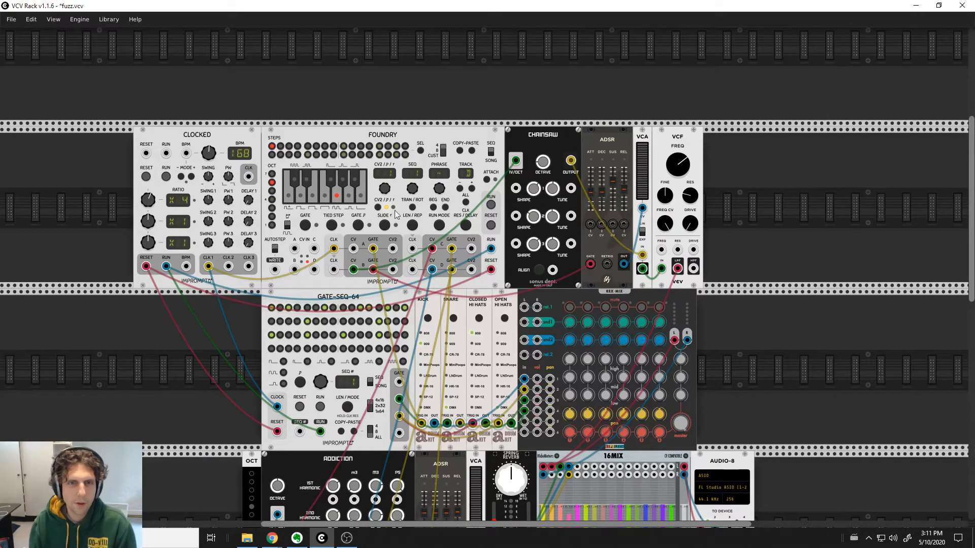
{"action": "left_click", "coordinate": [378, 207]}
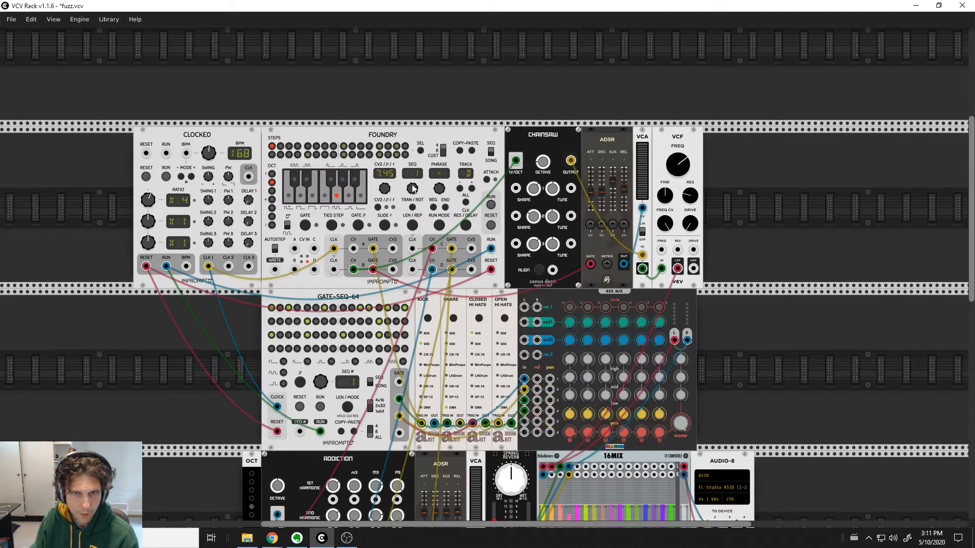
{"action": "left_click_drag", "start_coordinate": [413, 187], "coordinate": [416, 183]}
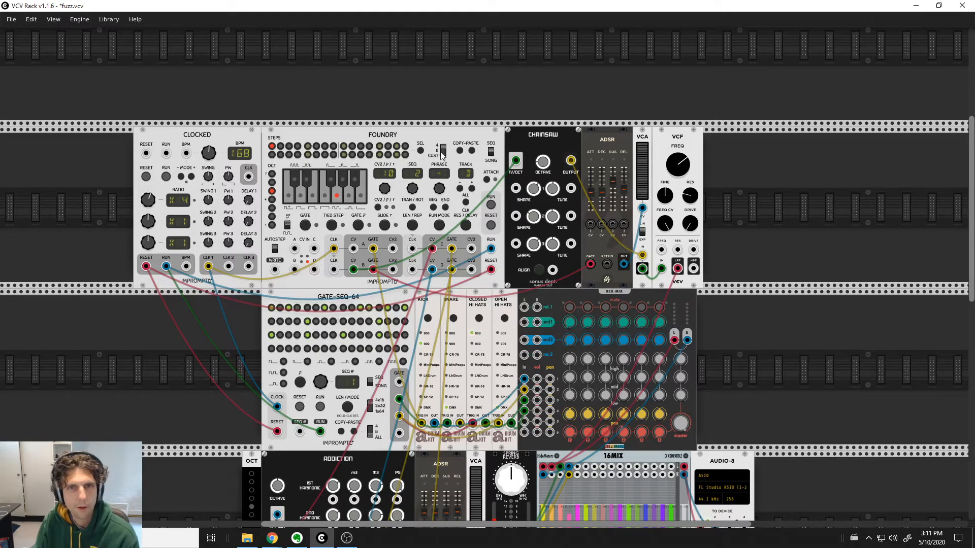
{"action": "left_click", "coordinate": [421, 151]}
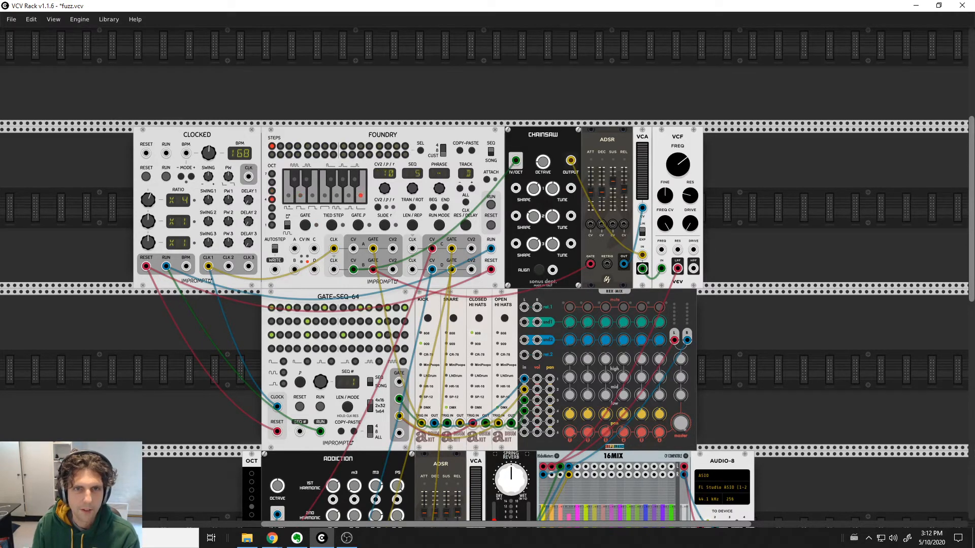
{"action": "left_click_drag", "start_coordinate": [412, 188], "coordinate": [412, 181]}
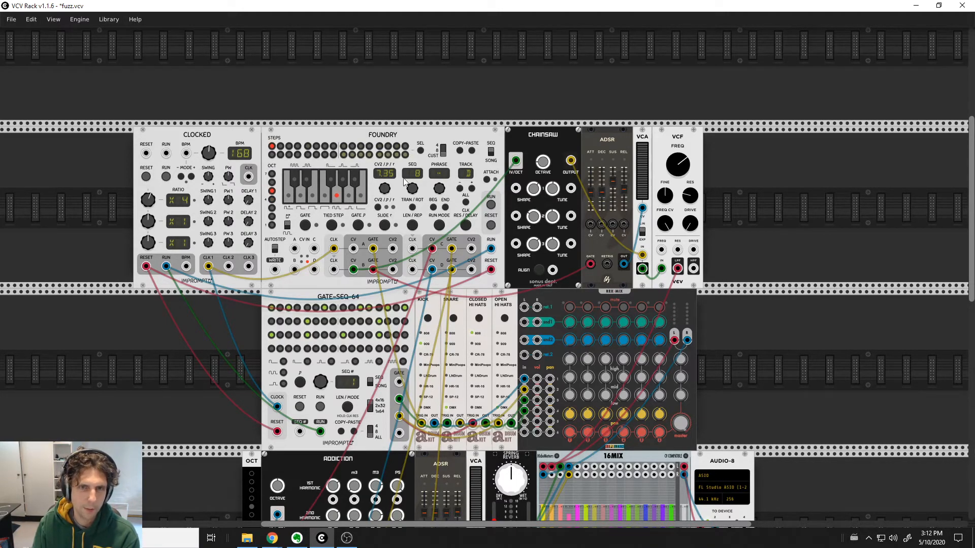
{"action": "left_click_drag", "start_coordinate": [411, 187], "coordinate": [412, 183]}
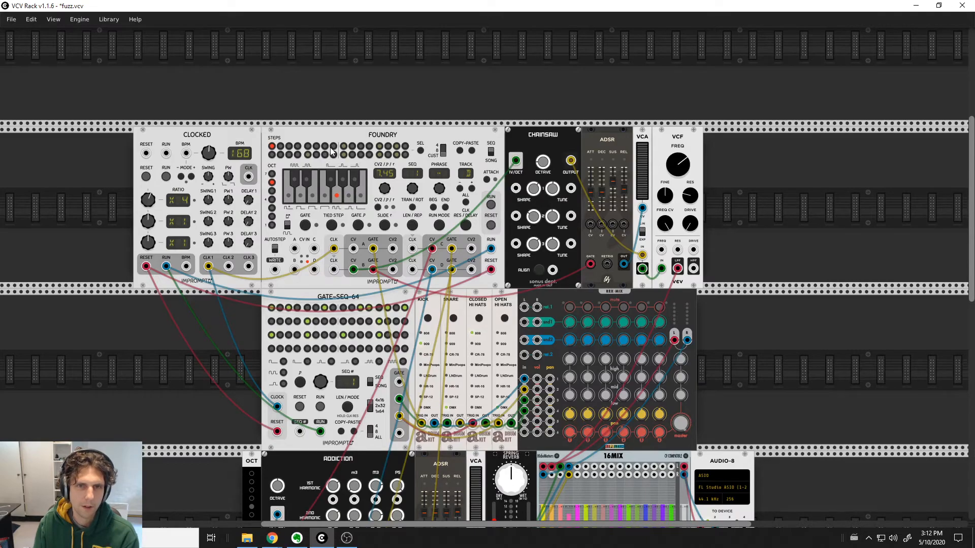
- Patch Foundry's track D CV2 output into the CV input of the VCA beside the modal synthesizer
{"action": "scroll", "coordinate": [816, 267], "scroll_direction": "down", "scroll_amount": 5}
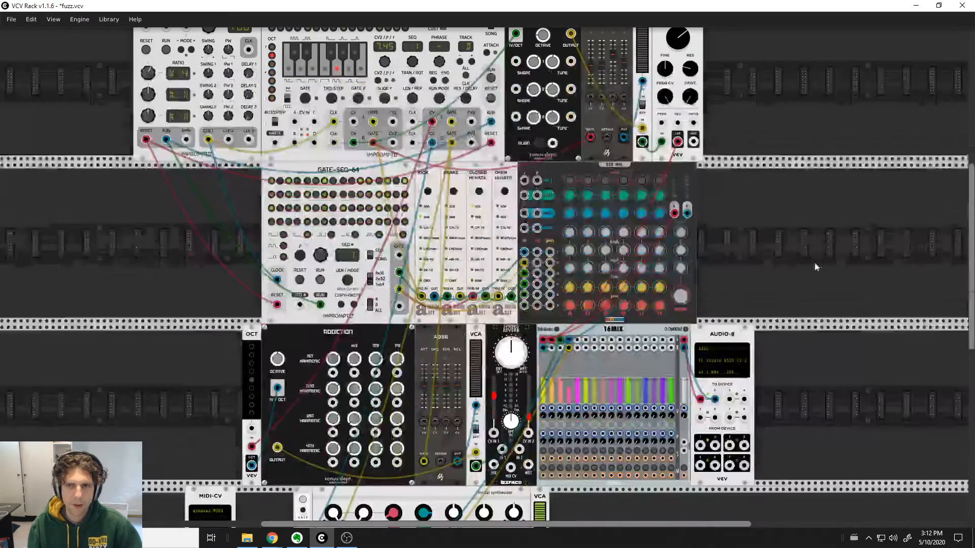
{"action": "left_click_drag", "start_coordinate": [471, 142], "coordinate": [540, 390]}
{"action": "scroll", "coordinate": [779, 297], "scroll_direction": "down", "scroll_amount": 7}
{"action": "scroll", "coordinate": [604, 435], "scroll_direction": "down", "scroll_amount": 2}
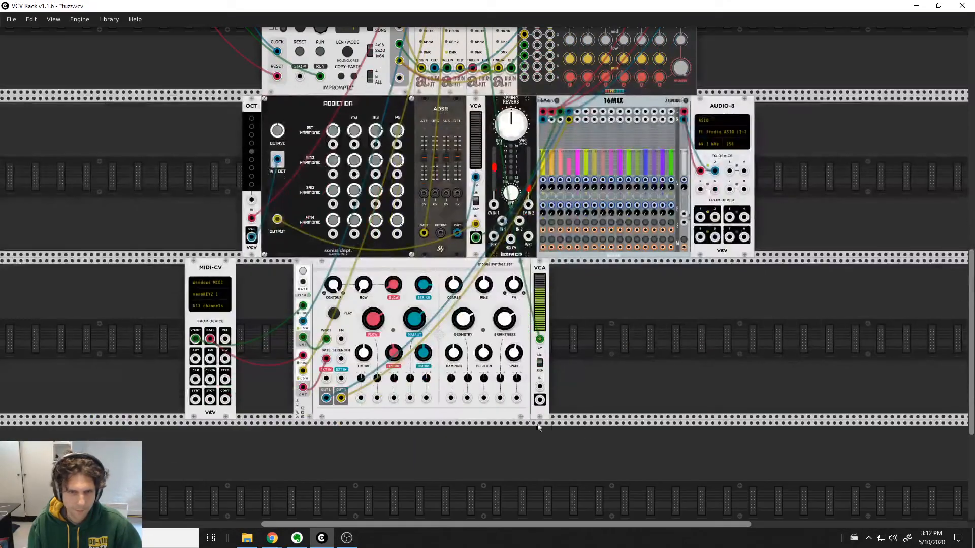
{"action": "scroll", "coordinate": [616, 398], "scroll_direction": "up", "scroll_amount": 2}
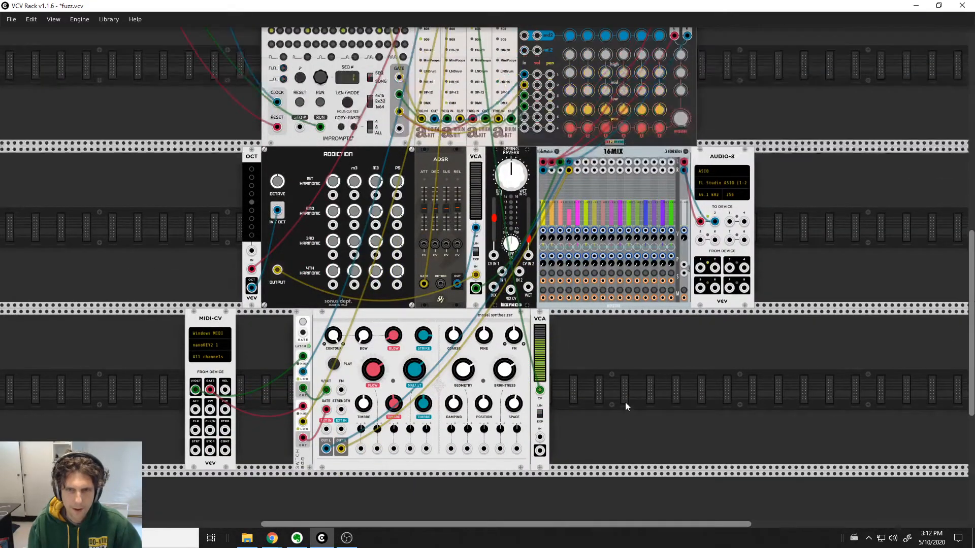
- Duplicate the VCA beside the modal synthesizer and patch track D's CV2 output into the duplicate's CV input
{"action": "right_click", "coordinate": [544, 316]}
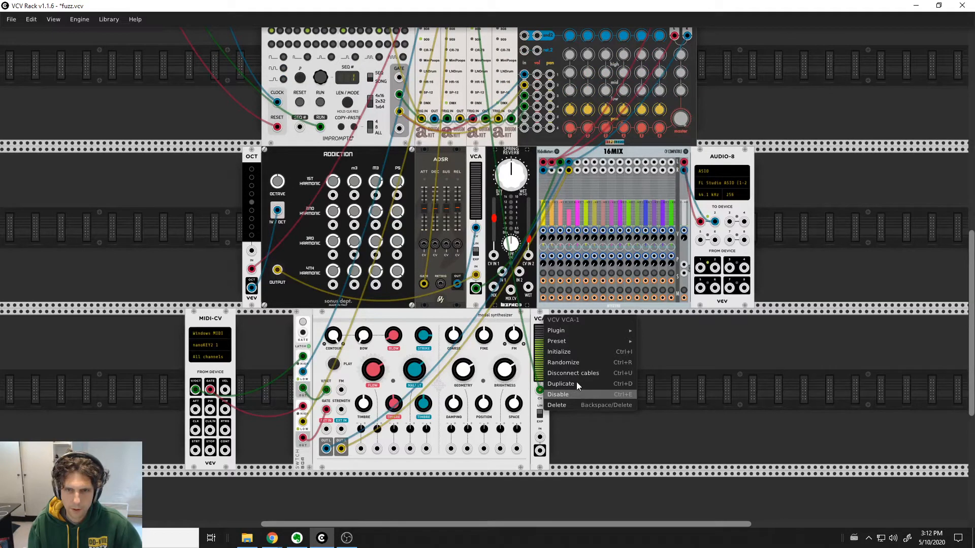
{"action": "left_click", "coordinate": [563, 384]}
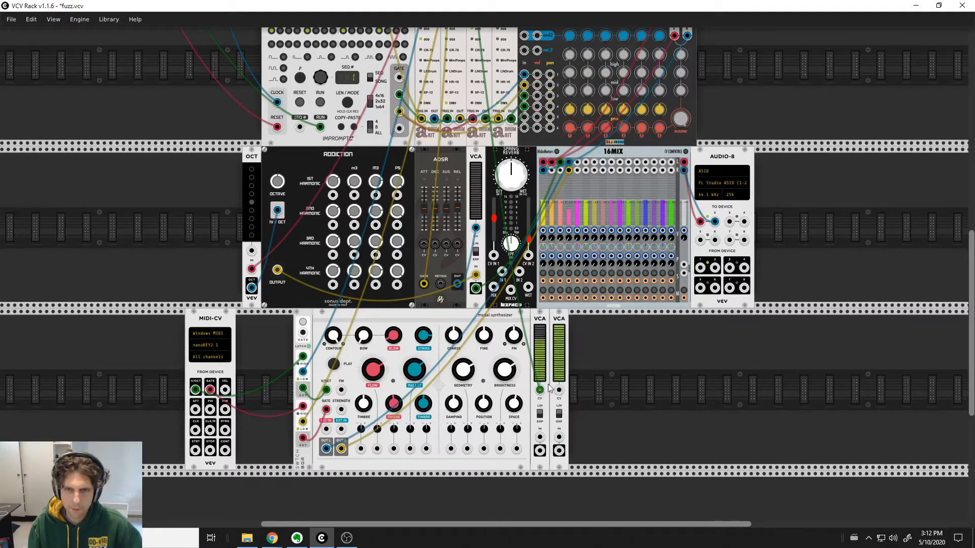
{"action": "left_click_drag", "start_coordinate": [540, 390], "coordinate": [559, 389]}
- Route the modal synthesizer's left and right outputs through the two VCAs into 16MIX channel 4's left and right inputs
{"action": "scroll", "coordinate": [823, 362], "scroll_direction": "up", "scroll_amount": 4}
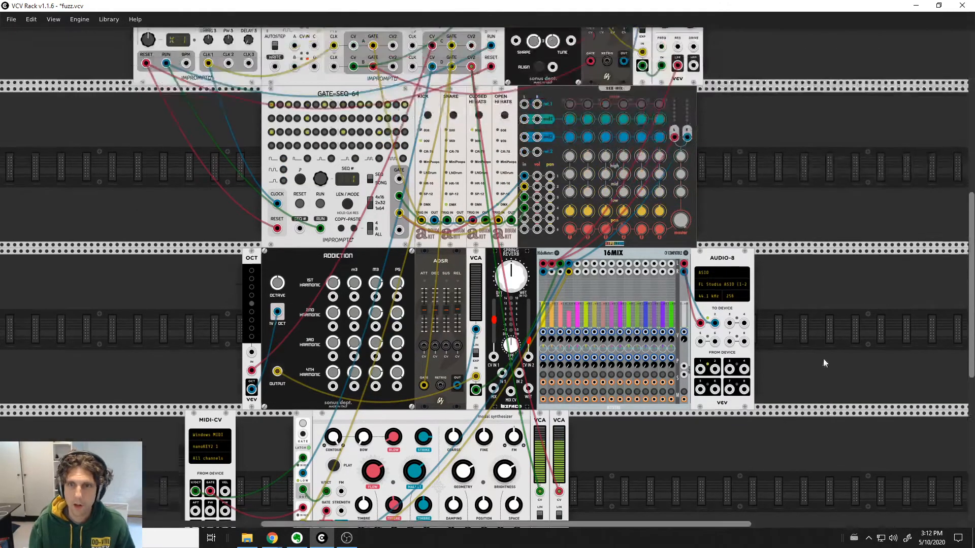
{"action": "left_click_drag", "start_coordinate": [568, 264], "coordinate": [540, 411]}
{"action": "scroll", "coordinate": [607, 465], "scroll_direction": "down", "scroll_amount": 5}
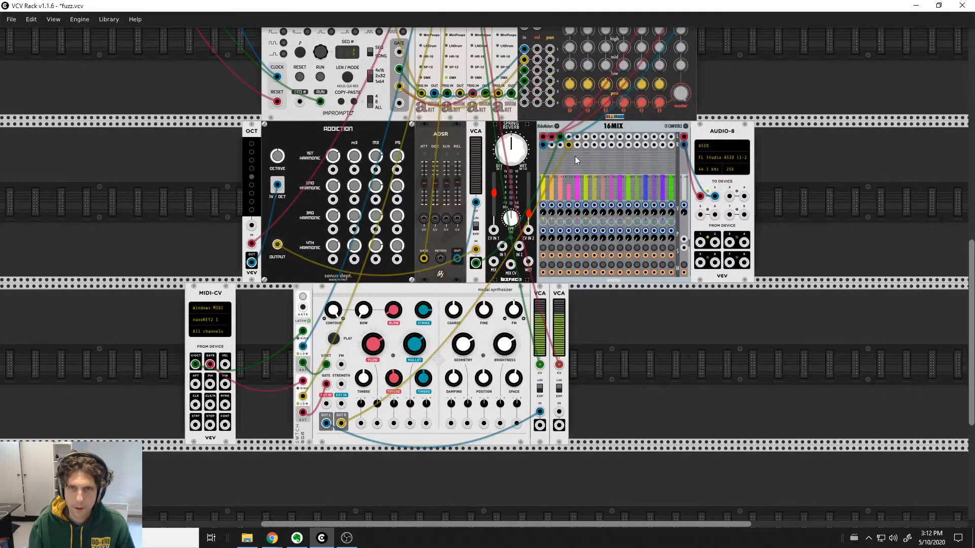
{"action": "left_click_drag", "start_coordinate": [569, 145], "coordinate": [558, 414]}
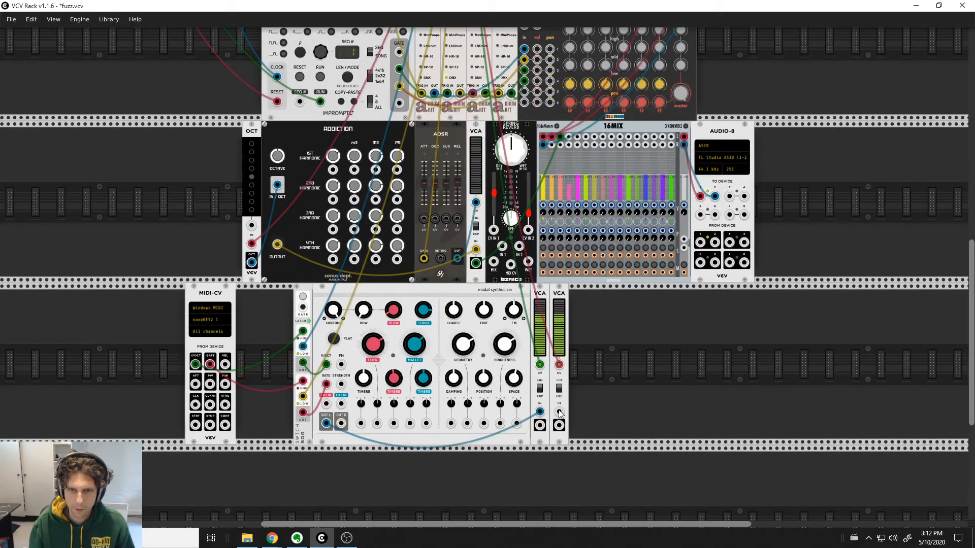
{"action": "left_click_drag", "start_coordinate": [342, 424], "coordinate": [575, 134]}
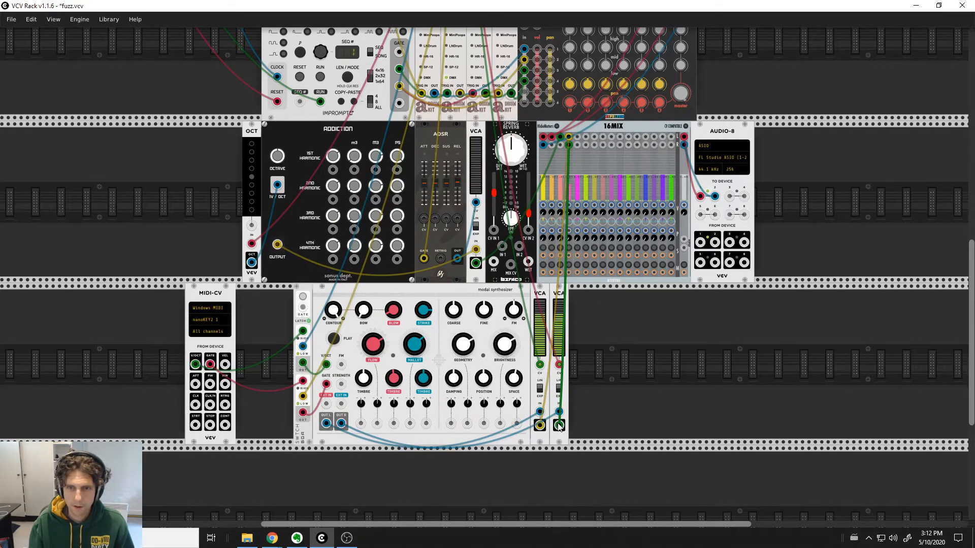
- Search the module library for stereo modules
{"action": "right_click", "coordinate": [643, 387]}
{"action": "type", "text": "st"}
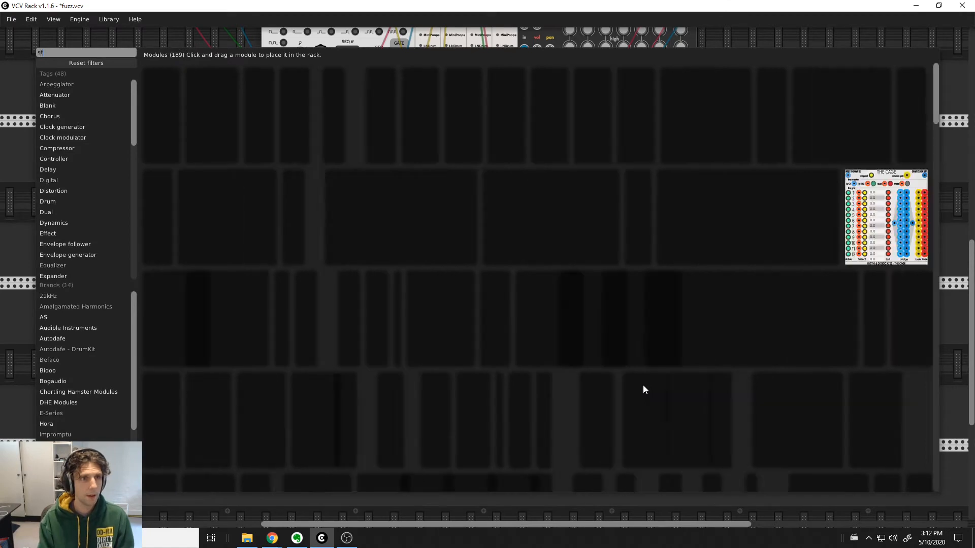
{"action": "type", "text": "ereo"}
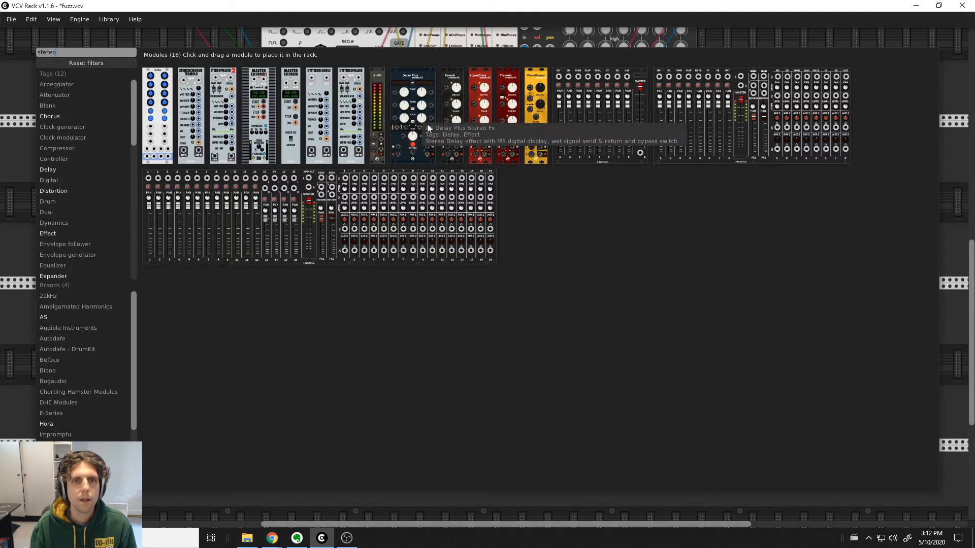
{"action": "key", "text": "Escape"}
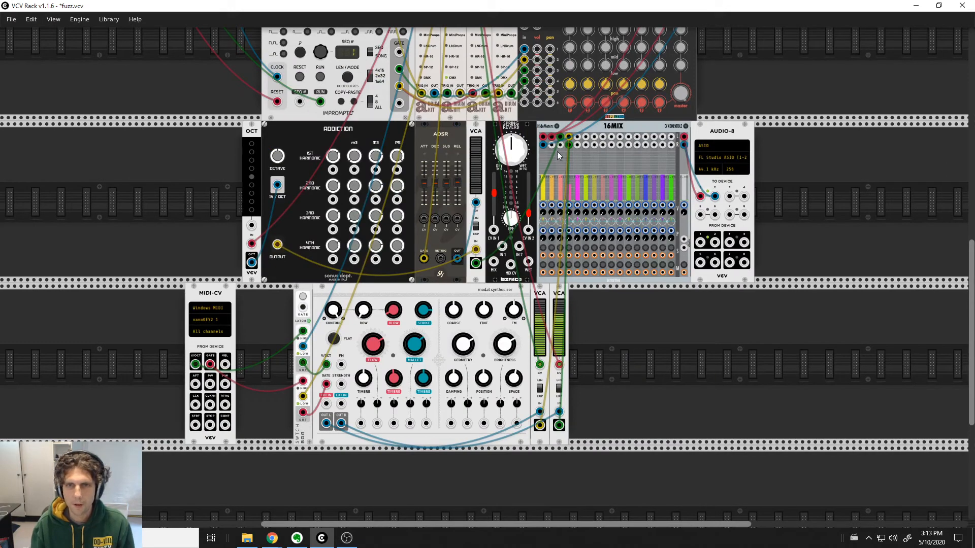
- Try bypassing both VCAs, patching the modal synthesizer directly into 16MIX channel 4 and track D's CV2 into that channel's level CV input
{"action": "left_click_drag", "start_coordinate": [568, 144], "coordinate": [602, 247]}
{"action": "left_click_drag", "start_coordinate": [568, 136], "coordinate": [618, 354]}
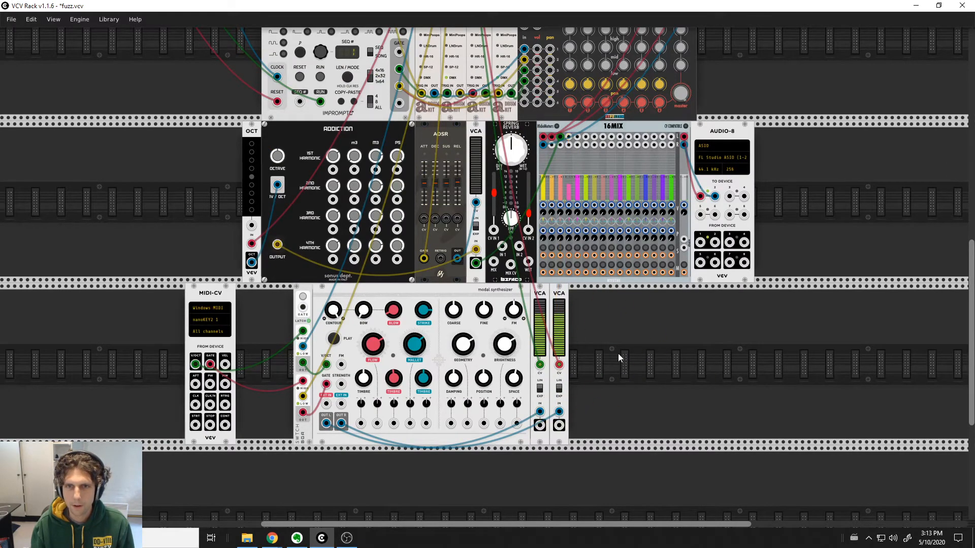
{"action": "left_click_drag", "start_coordinate": [540, 411], "coordinate": [569, 138]}
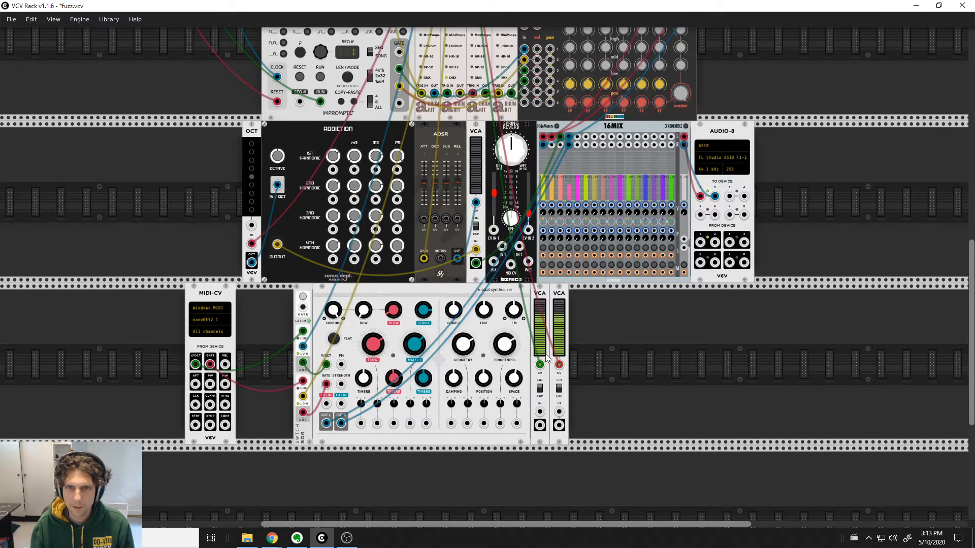
{"action": "left_click_drag", "start_coordinate": [539, 363], "coordinate": [569, 206]}
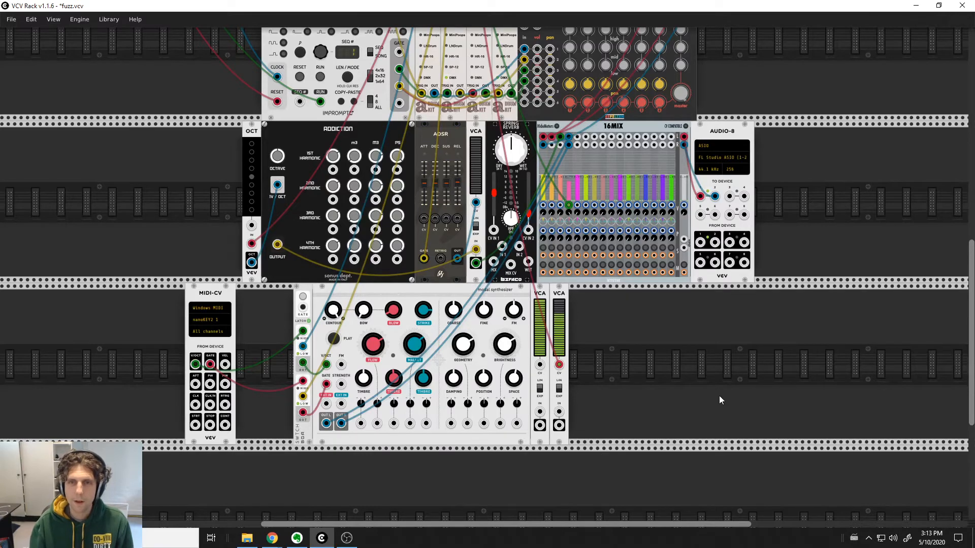
{"action": "scroll", "coordinate": [720, 400], "scroll_direction": "up", "scroll_amount": 3}
{"action": "scroll", "coordinate": [833, 290], "scroll_direction": "up", "scroll_amount": 9}
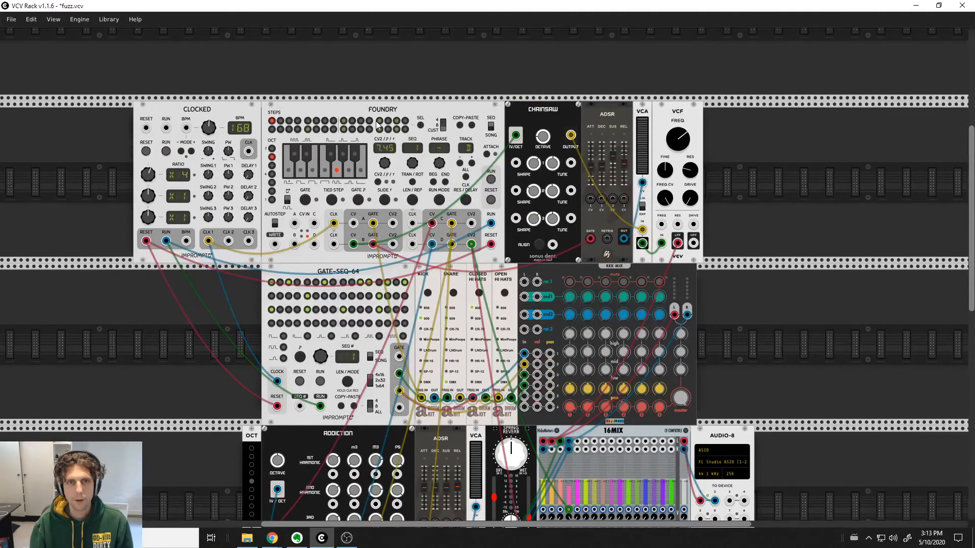
{"action": "scroll", "coordinate": [792, 275], "scroll_direction": "down", "scroll_amount": 4}
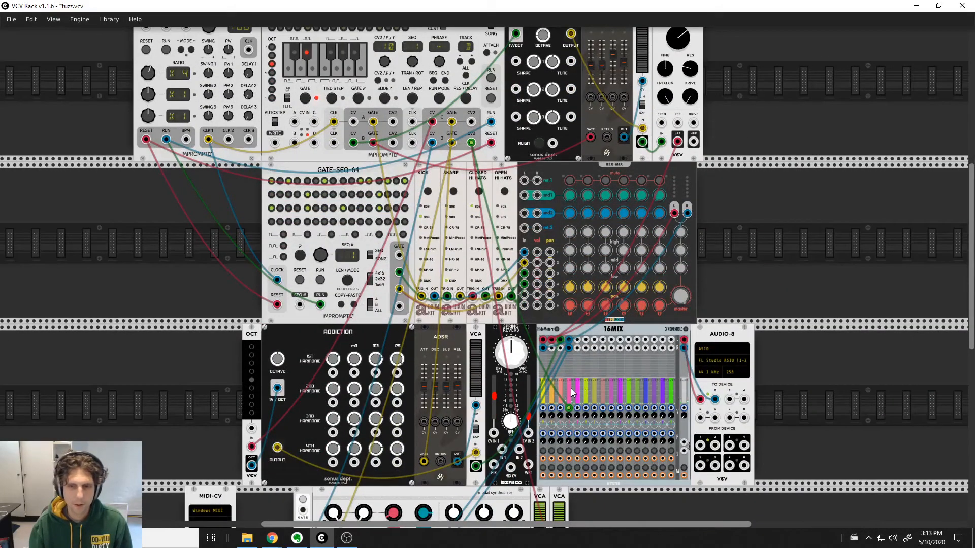
{"action": "mouse_move", "coordinate": [570, 419]}
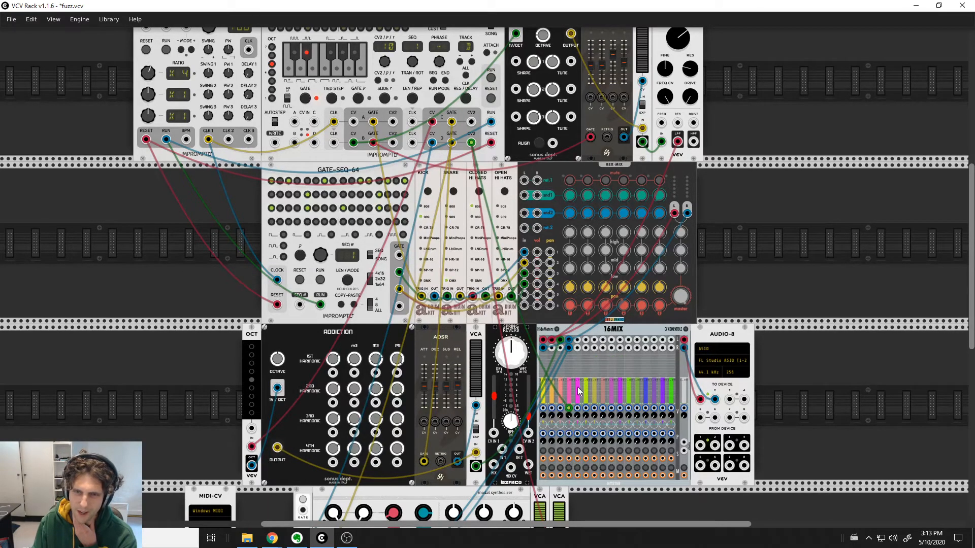
- Undo the direct mixer patching back to the modal synthesizer's routing through the two VCAs
{"action": "scroll", "coordinate": [818, 385], "scroll_direction": "down", "scroll_amount": 4}
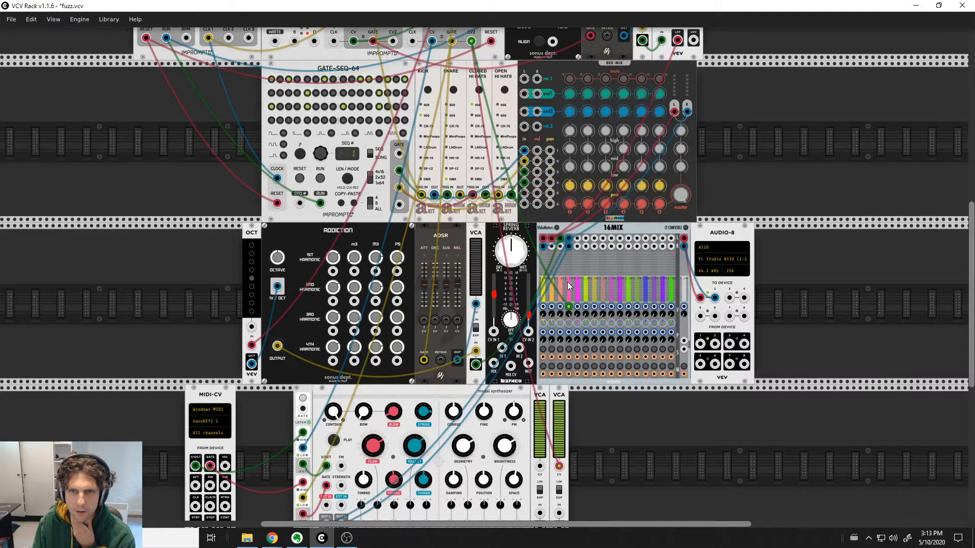
{"action": "scroll", "coordinate": [662, 431], "scroll_direction": "down", "scroll_amount": 2}
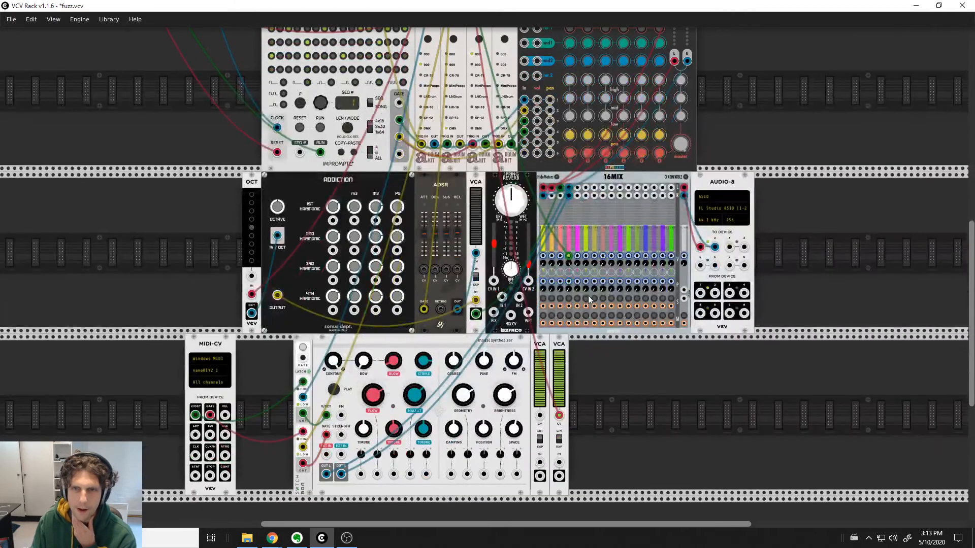
{"action": "key", "text": "ctrl+z"}
{"action": "key", "text": "ctrl+z"}
{"action": "key", "text": "ctrl+z"}
{"action": "key", "text": "ctrl+z"}
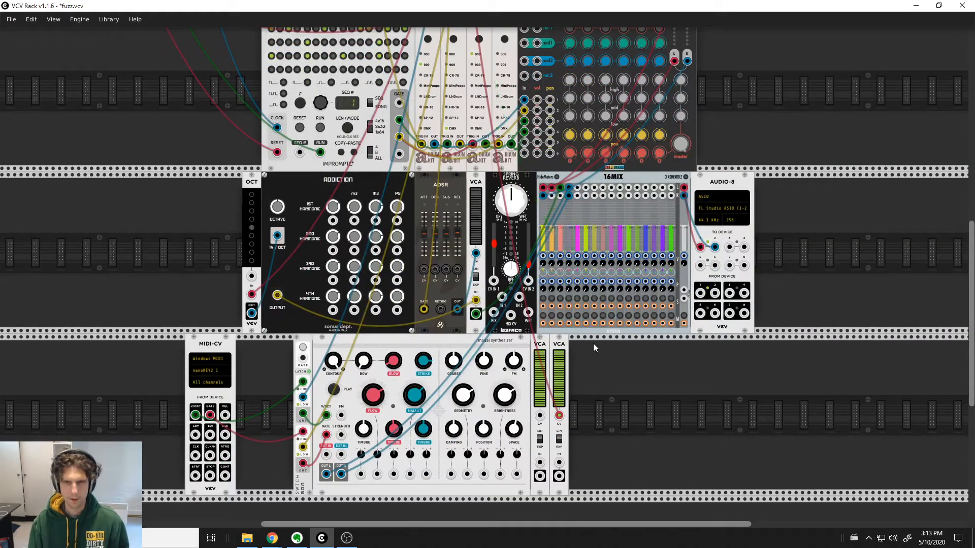
{"action": "key", "text": "ctrl+z"}
{"action": "key", "text": "ctrl+z"}
{"action": "key", "text": "ctrl+z"}
{"action": "key", "text": "ctrl+z"}
{"action": "key", "text": "ctrl+z"}
{"action": "key", "text": "ctrl+z"}
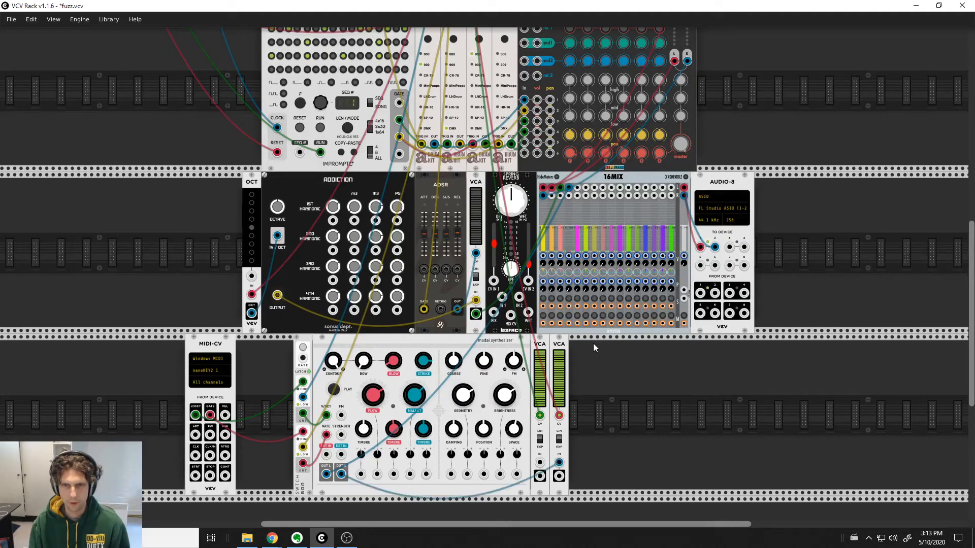
{"action": "key", "text": "ctrl+z"}
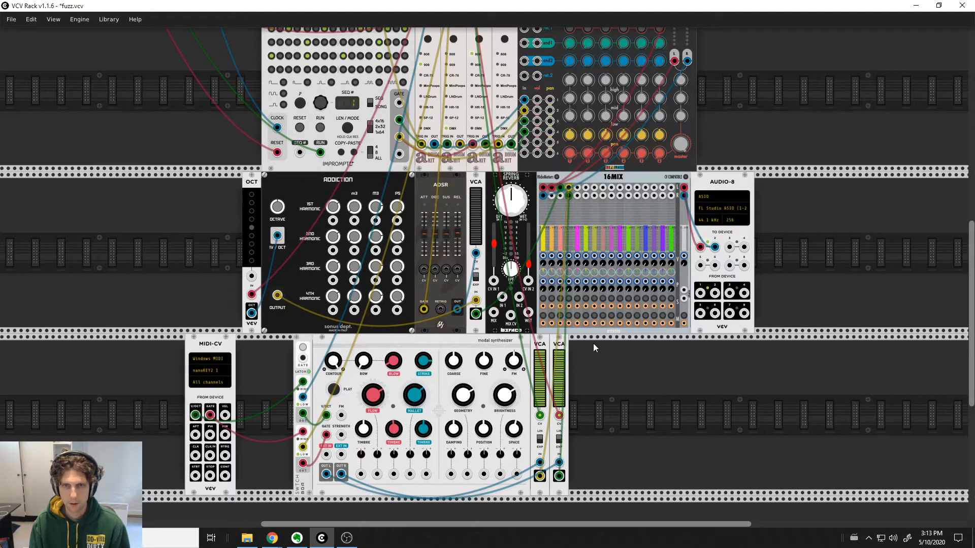
- Raise the level of 16MIX channel 4 to 0.94 for the modal synthesizer voice
{"action": "left_click_drag", "start_coordinate": [569, 248], "coordinate": [569, 241]}
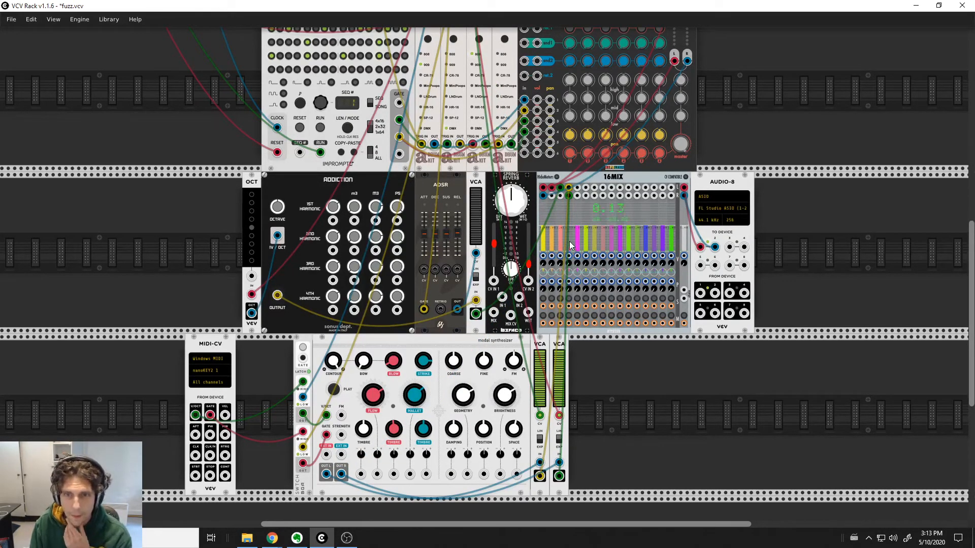
{"action": "scroll", "coordinate": [823, 177], "scroll_direction": "up", "scroll_amount": 8}
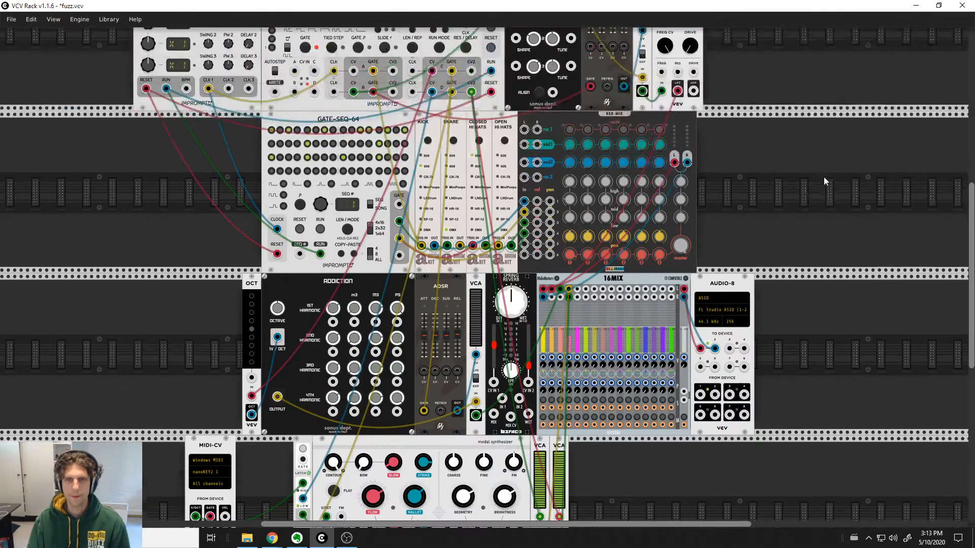
{"action": "scroll", "coordinate": [817, 276], "scroll_direction": "down", "scroll_amount": 4}
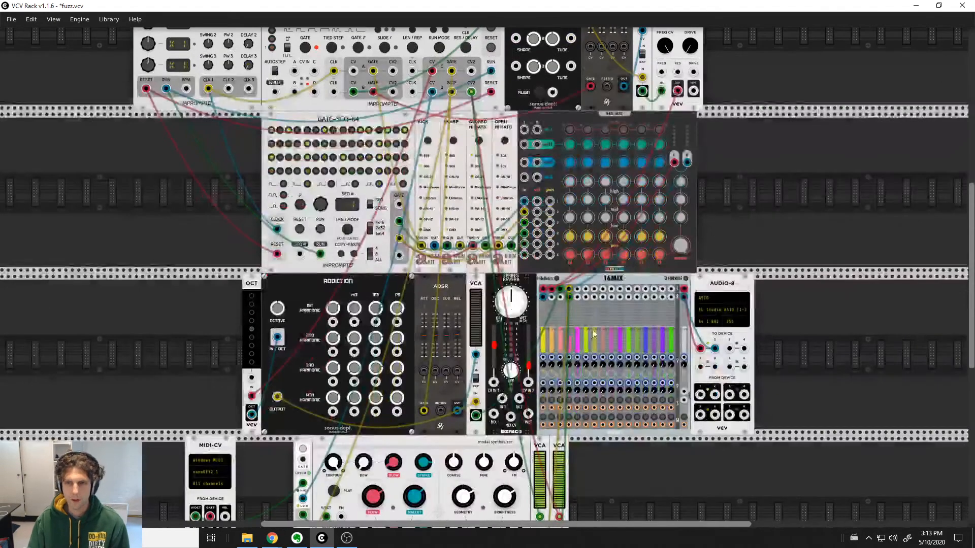
{"action": "left_click_drag", "start_coordinate": [570, 338], "coordinate": [566, 325]}
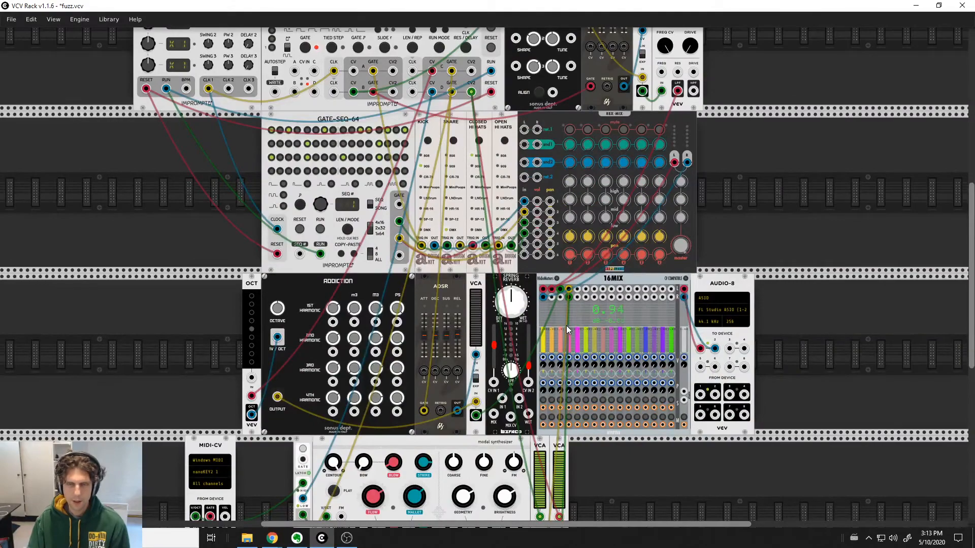
{"action": "scroll", "coordinate": [863, 334], "scroll_direction": "up", "scroll_amount": 4}
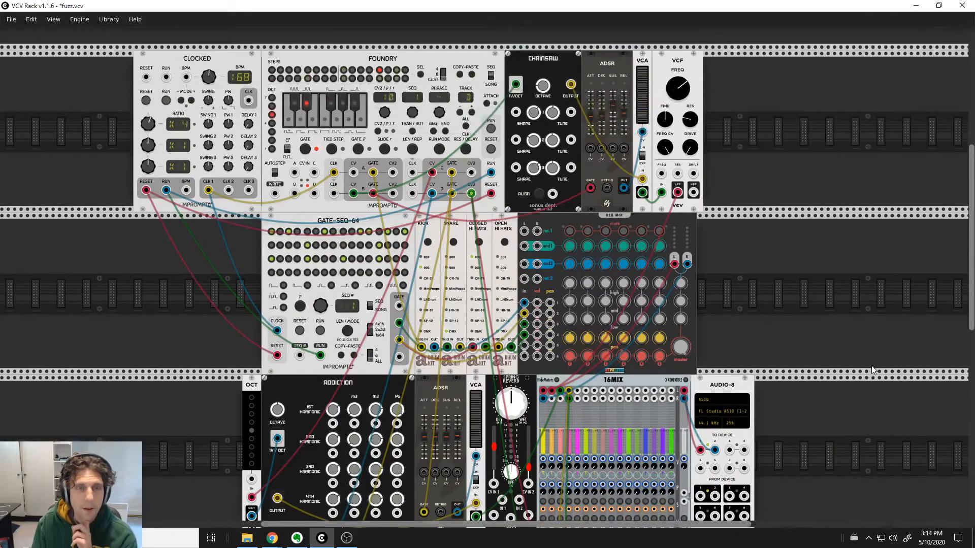
- Start the Clocked transport and lower 16MIX channel 4 to 0.51 with that channel soloed
{"action": "scroll", "coordinate": [871, 365], "scroll_direction": "down", "scroll_amount": 4}
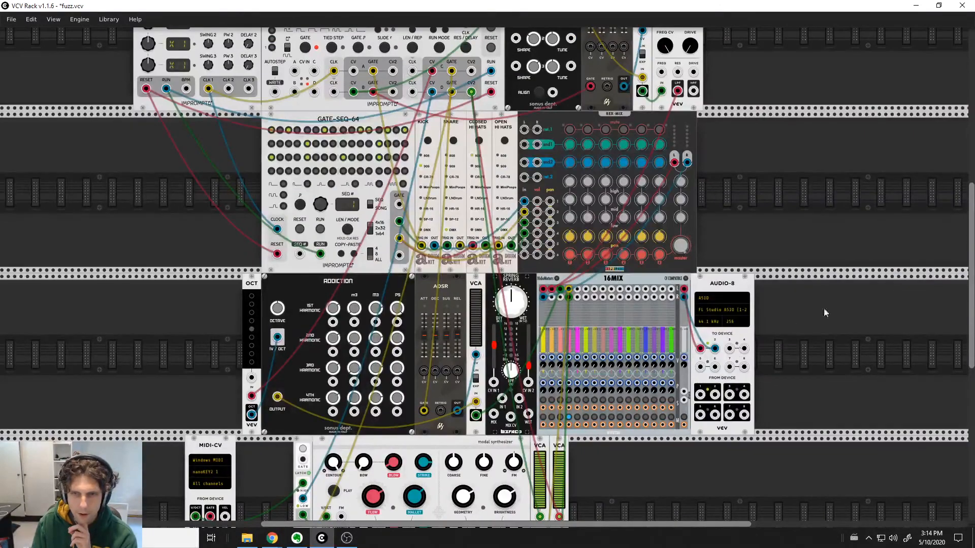
{"action": "scroll", "coordinate": [825, 312], "scroll_direction": "up", "scroll_amount": 7}
{"action": "left_click", "coordinate": [163, 178]}
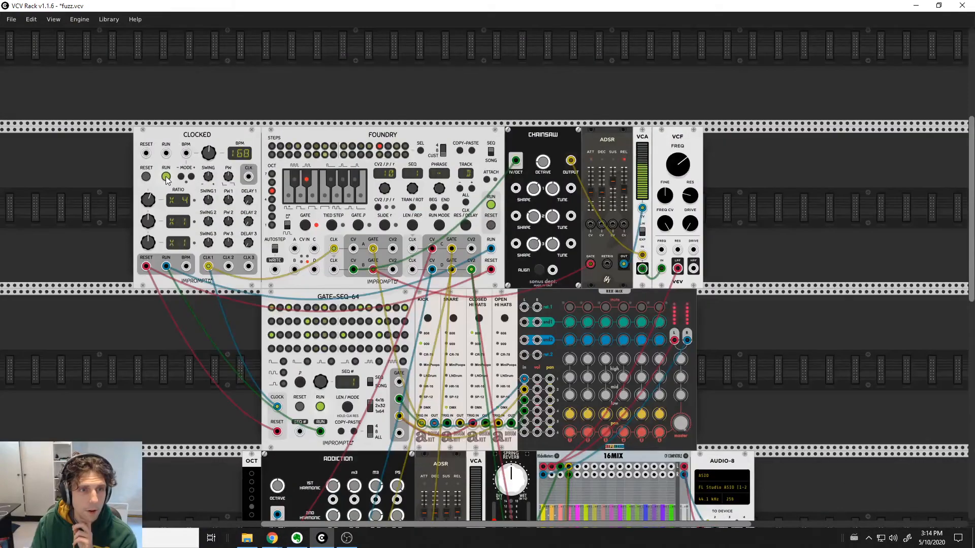
{"action": "scroll", "coordinate": [767, 353], "scroll_direction": "down", "scroll_amount": 5}
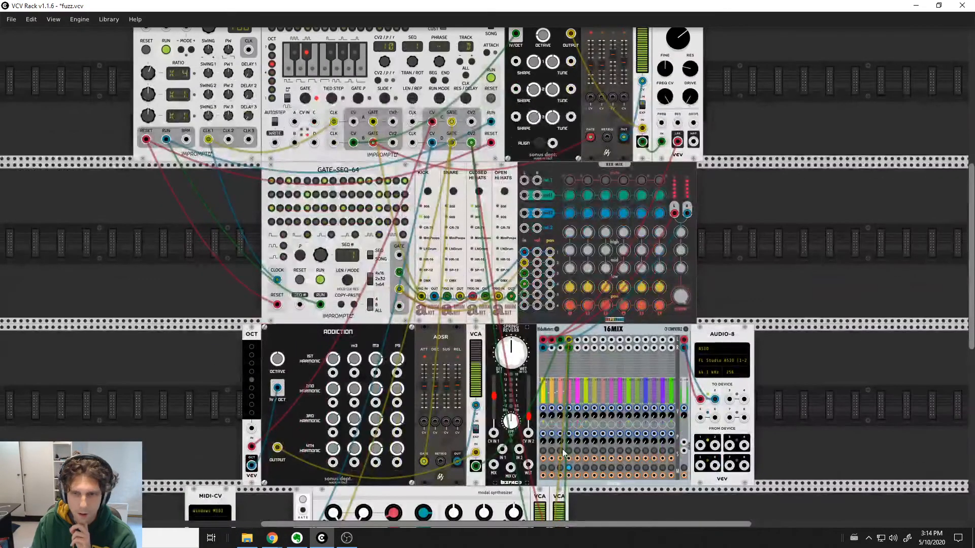
{"action": "scroll", "coordinate": [812, 428], "scroll_direction": "down", "scroll_amount": 3}
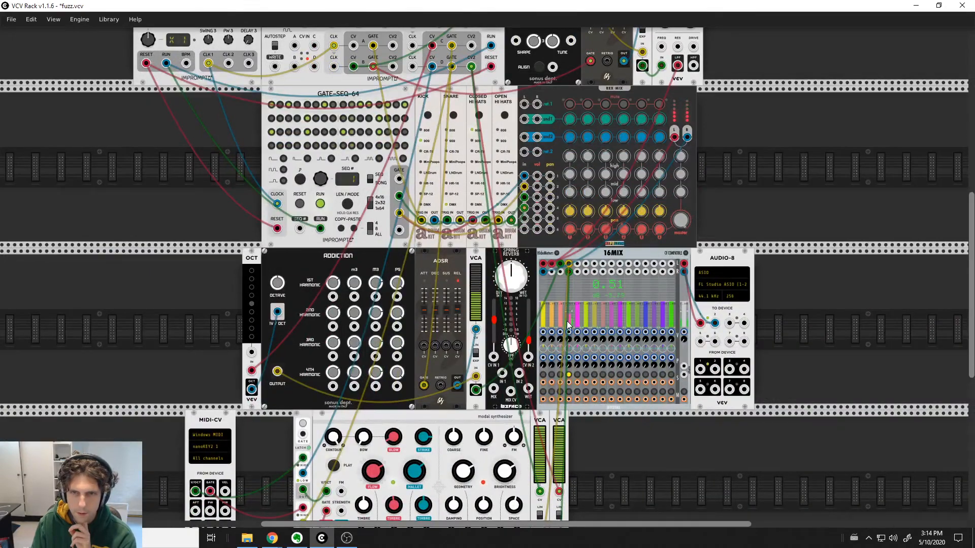
- Switch Foundry from sequence mode to song mode
{"action": "scroll", "coordinate": [837, 462], "scroll_direction": "up", "scroll_amount": 6}
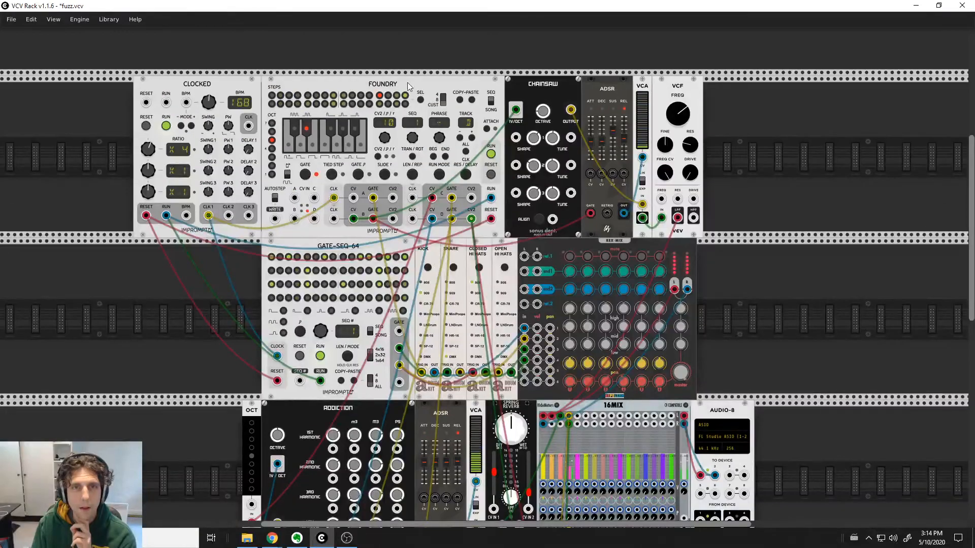
{"action": "left_click", "coordinate": [491, 102]}
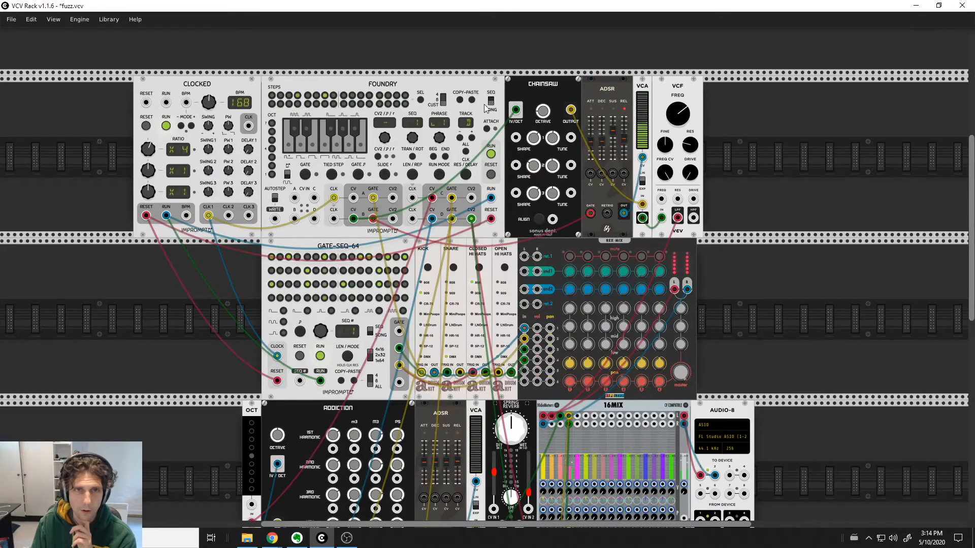
- Adjust the modal synthesizer's Blow level up and down, ending low, and trigger it manually with Play
{"action": "scroll", "coordinate": [865, 348], "scroll_direction": "down", "scroll_amount": 7}
{"action": "scroll", "coordinate": [846, 364], "scroll_direction": "down", "scroll_amount": 5}
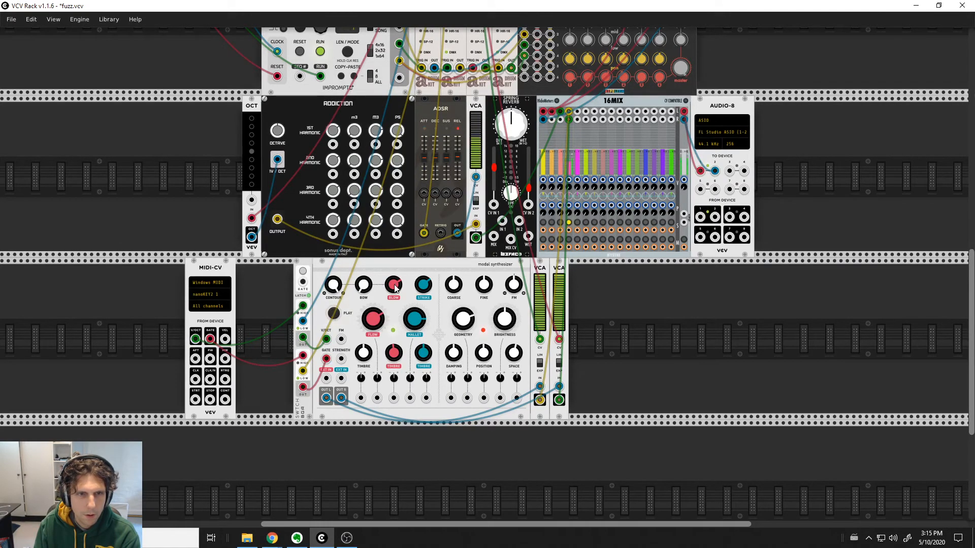
{"action": "left_click_drag", "start_coordinate": [394, 288], "coordinate": [395, 422]}
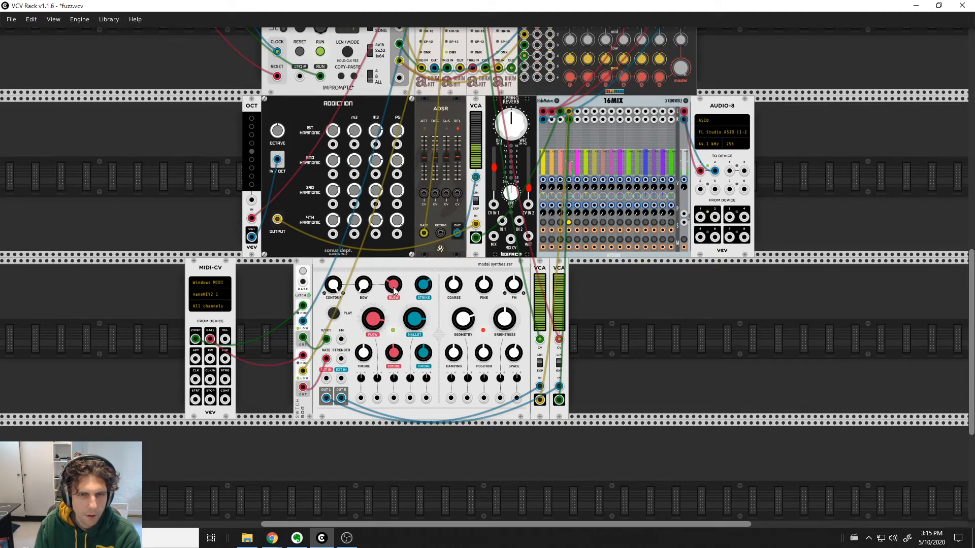
{"action": "left_click_drag", "start_coordinate": [394, 288], "coordinate": [394, 274]}
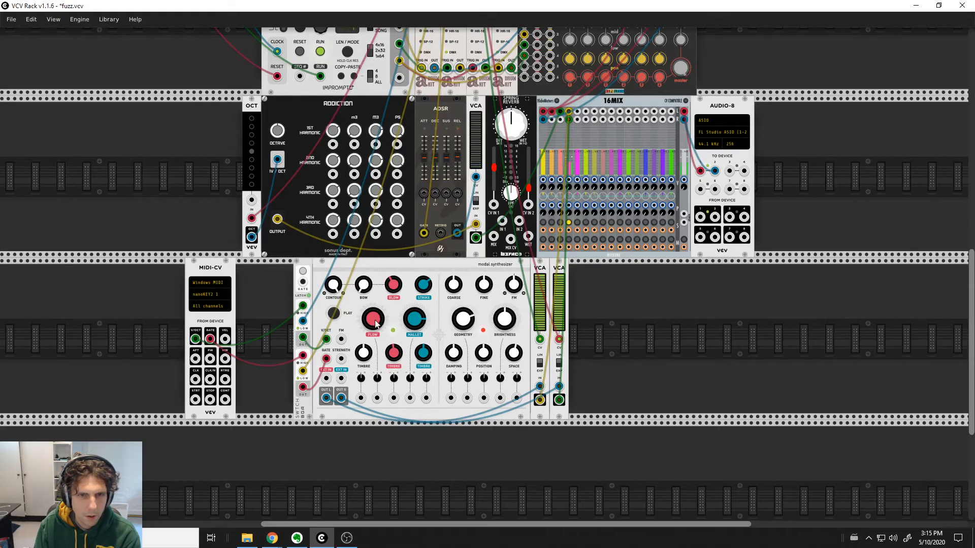
{"action": "left_click_drag", "start_coordinate": [395, 285], "coordinate": [394, 214]}
{"action": "left_click_drag", "start_coordinate": [393, 284], "coordinate": [393, 432]}
{"action": "left_click_drag", "start_coordinate": [334, 313], "coordinate": [334, 314]}
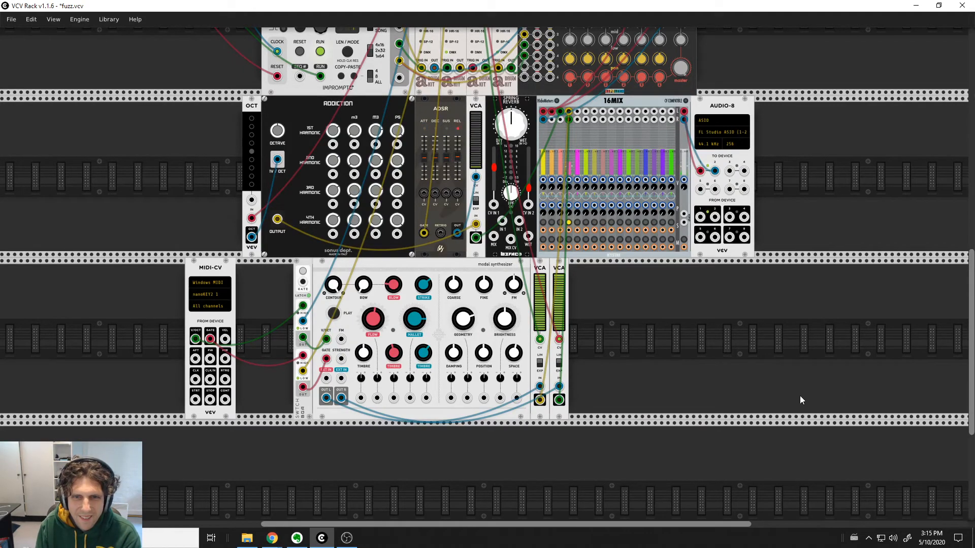
- Solo 16MIX channels 1 to 3 alongside channel 4, adding them progressively to the running song
{"action": "scroll", "coordinate": [802, 400], "scroll_direction": "up", "scroll_amount": 1}
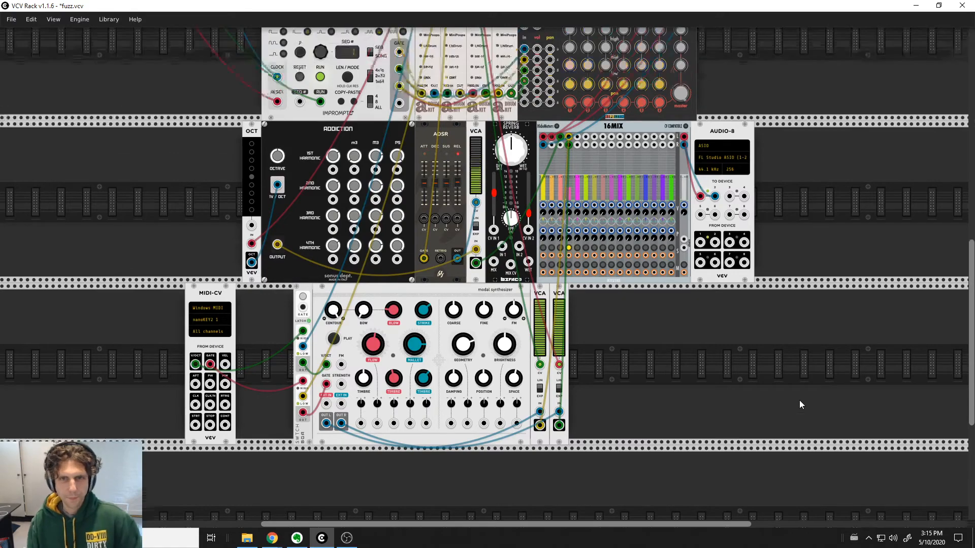
{"action": "scroll", "coordinate": [838, 370], "scroll_direction": "up", "scroll_amount": 10}
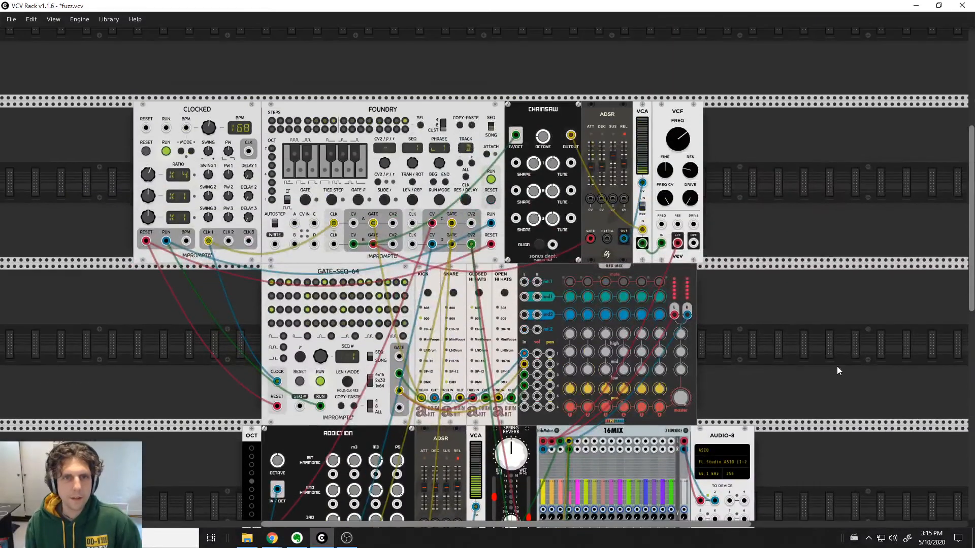
{"action": "scroll", "coordinate": [836, 371], "scroll_direction": "down", "scroll_amount": 3}
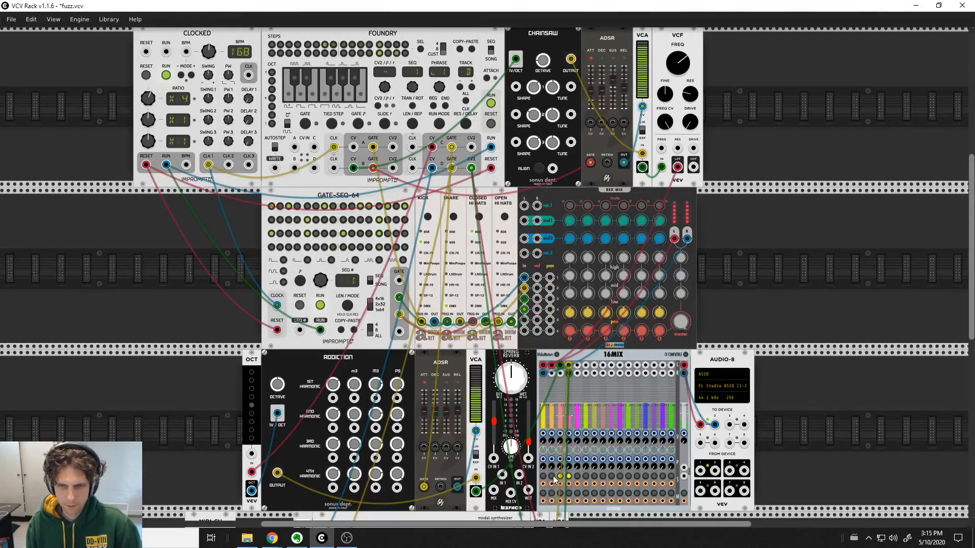
{"action": "scroll", "coordinate": [821, 367], "scroll_direction": "down", "scroll_amount": 2}
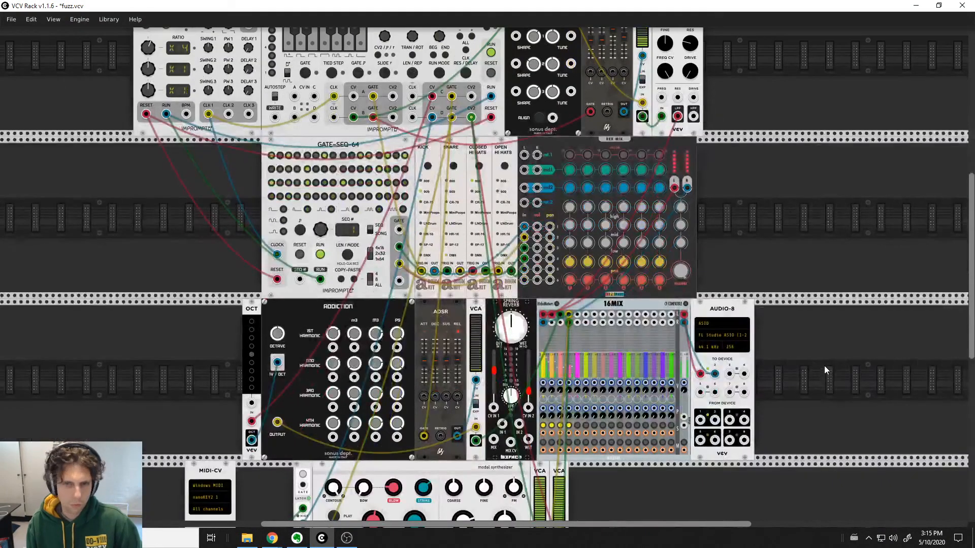
- Route the Addiction VCA output through Spring Reverb input 1 and its mix output into 16MIX channel 3, and lower the input 1 level
{"action": "scroll", "coordinate": [824, 365], "scroll_direction": "down", "scroll_amount": 4}
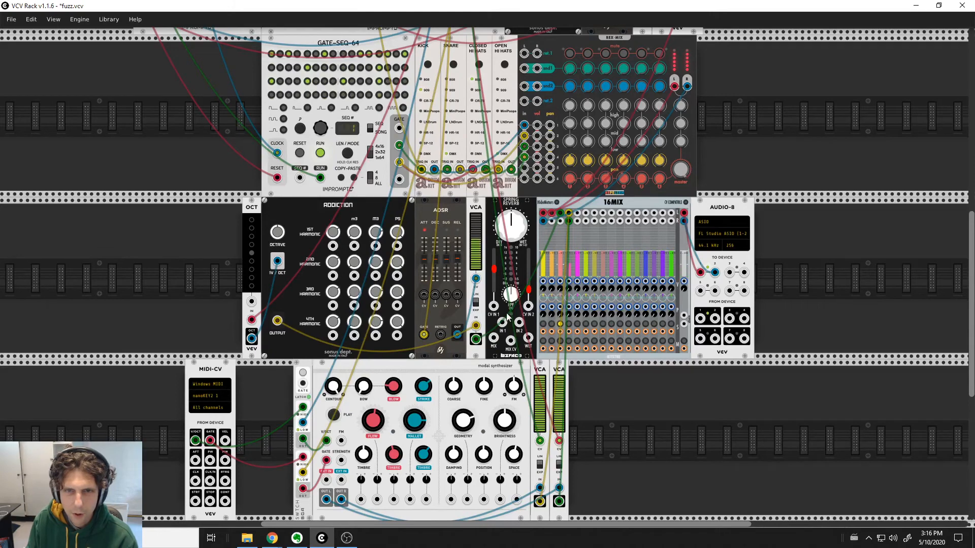
{"action": "mouse_move", "coordinate": [560, 213]}
{"action": "left_mouse_down"}
{"action": "mouse_move", "coordinate": [501, 326]}
{"action": "mouse_move", "coordinate": [560, 215]}
{"action": "left_mouse_up"}
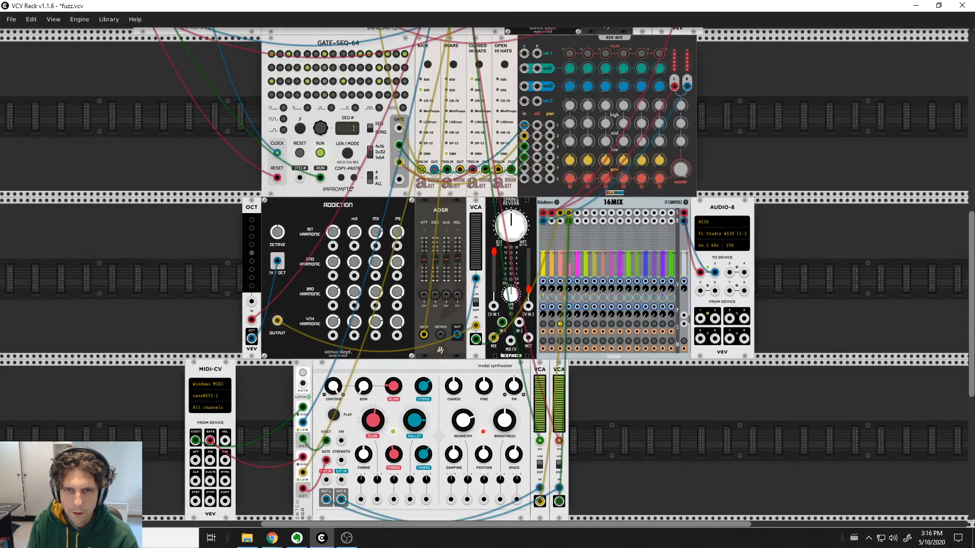
{"action": "left_click_drag", "start_coordinate": [495, 260], "coordinate": [494, 268]}
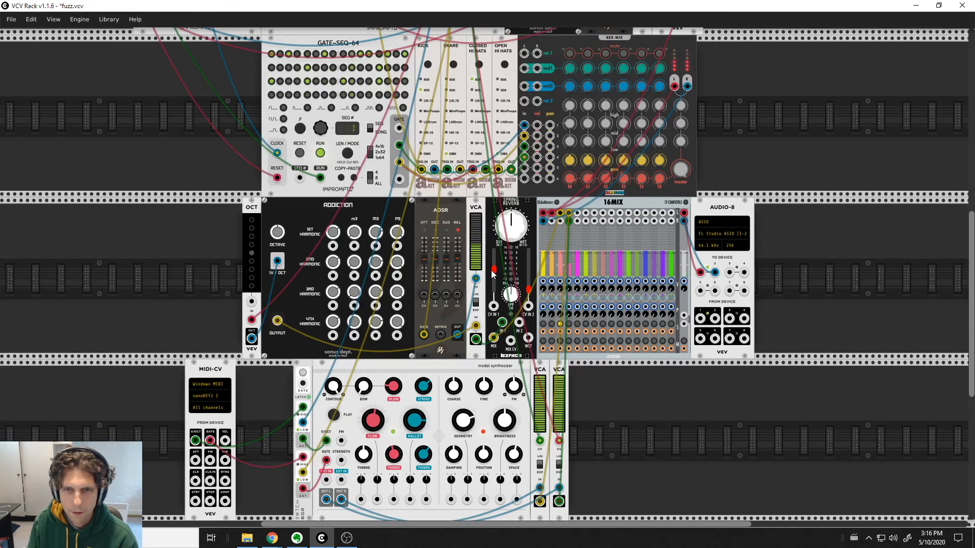
{"action": "mouse_move", "coordinate": [492, 274]}
{"action": "left_mouse_down"}
{"action": "mouse_move", "coordinate": [494, 293]}
{"action": "mouse_move", "coordinate": [494, 278]}
{"action": "left_mouse_up"}
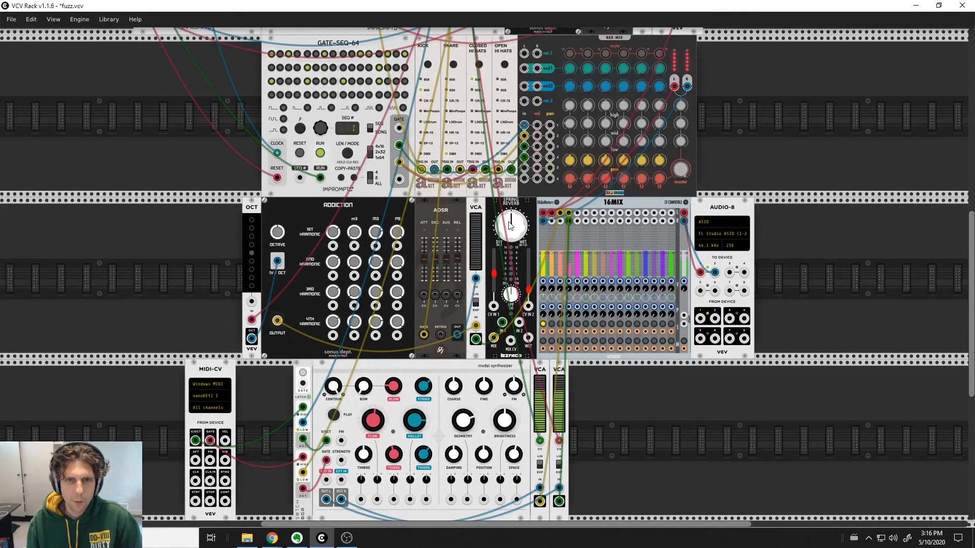
- Duplicate the Spring Reverb and place the copy directly beside the drum mixer
{"action": "scroll", "coordinate": [857, 328], "scroll_direction": "up", "scroll_amount": 3}
{"action": "scroll", "coordinate": [857, 328], "scroll_direction": "up", "scroll_amount": 1}
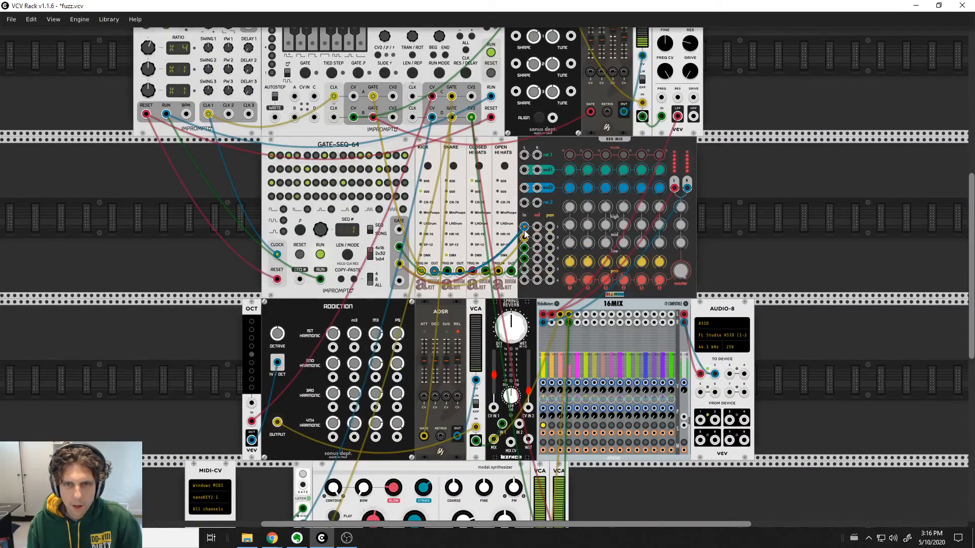
{"action": "left_click_drag", "start_coordinate": [524, 227], "coordinate": [521, 428]}
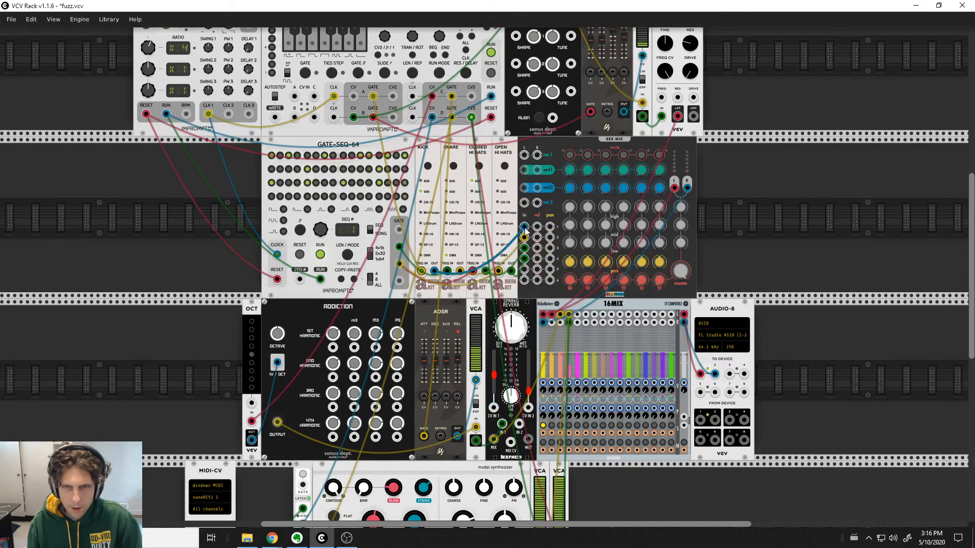
{"action": "right_click", "coordinate": [529, 307]}
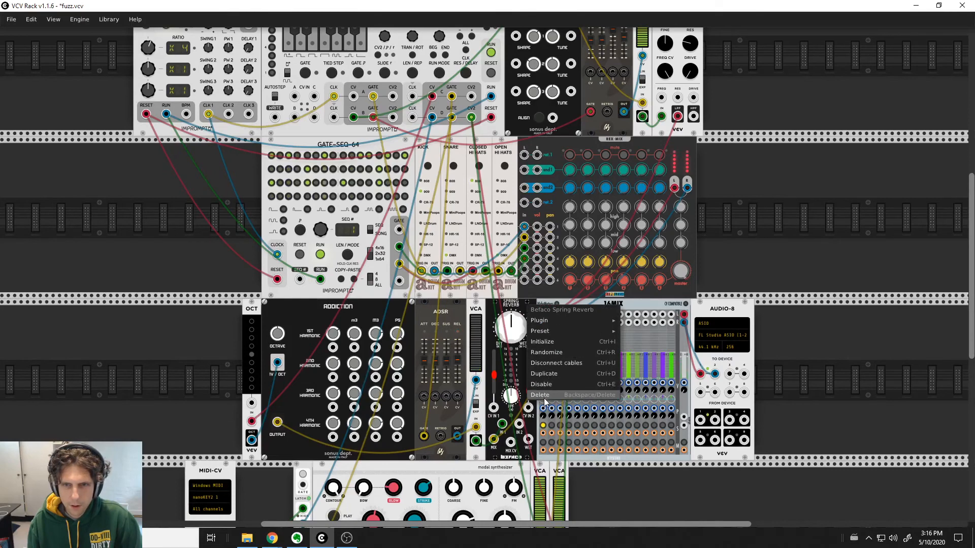
{"action": "left_click", "coordinate": [544, 373]}
- Route the kick through the duplicated reverb's input 1 and mix output into the drum mixer's first input, and lower the input 1 level
{"action": "mouse_move", "coordinate": [525, 226]}
{"action": "left_mouse_down"}
{"action": "mouse_move", "coordinate": [503, 269]}
{"action": "mouse_move", "coordinate": [713, 262]}
{"action": "mouse_move", "coordinate": [699, 274]}
{"action": "mouse_move", "coordinate": [568, 249]}
{"action": "mouse_move", "coordinate": [524, 226]}
{"action": "left_mouse_up"}
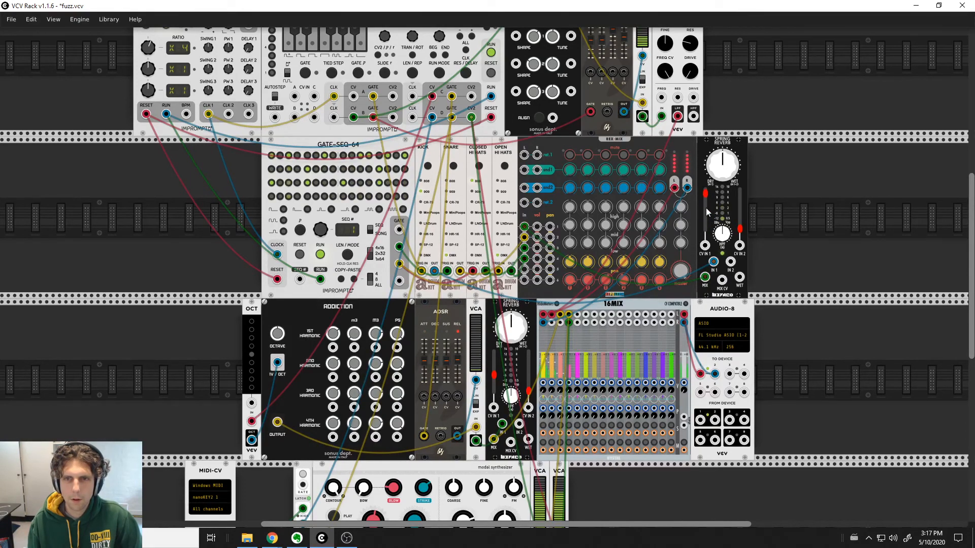
{"action": "left_click_drag", "start_coordinate": [706, 194], "coordinate": [706, 218]}
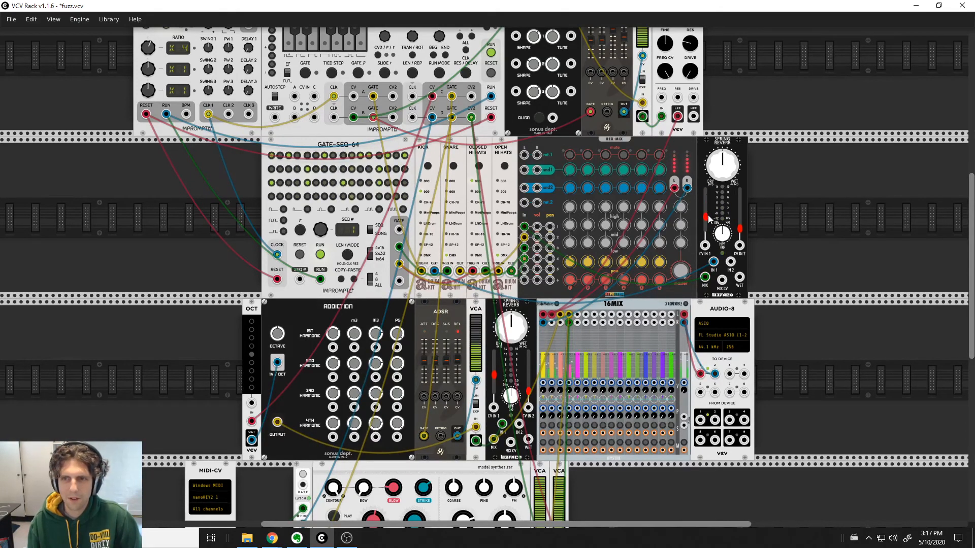
- Raise the release slightly on the Chainsaw voice's ADSR
{"action": "scroll", "coordinate": [707, 218], "scroll_direction": "up", "scroll_amount": 5}
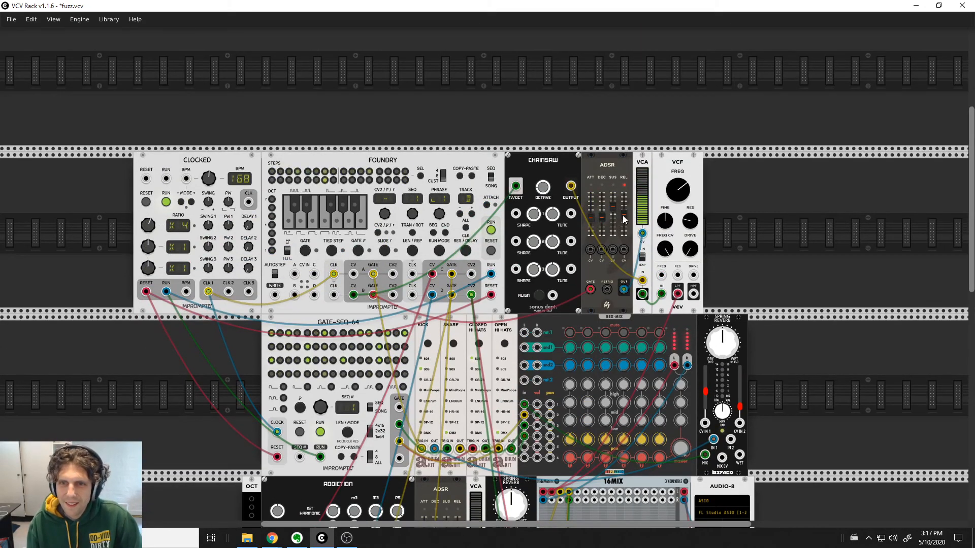
{"action": "left_click_drag", "start_coordinate": [623, 215], "coordinate": [623, 210]}
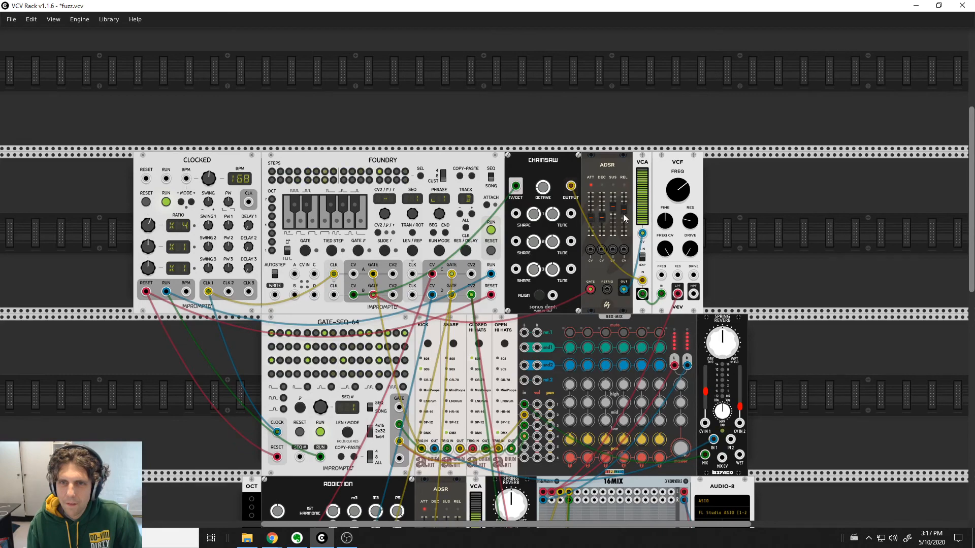
- Rebalance the voices by adjusting the level faders of the first 16MIX channels
{"action": "scroll", "coordinate": [796, 325], "scroll_direction": "down", "scroll_amount": 4}
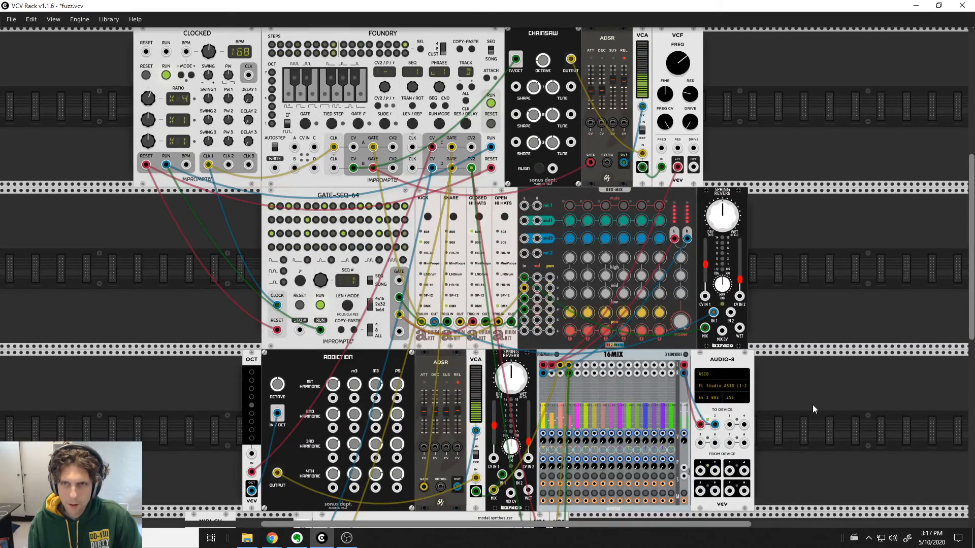
{"action": "scroll", "coordinate": [812, 404], "scroll_direction": "down", "scroll_amount": 3}
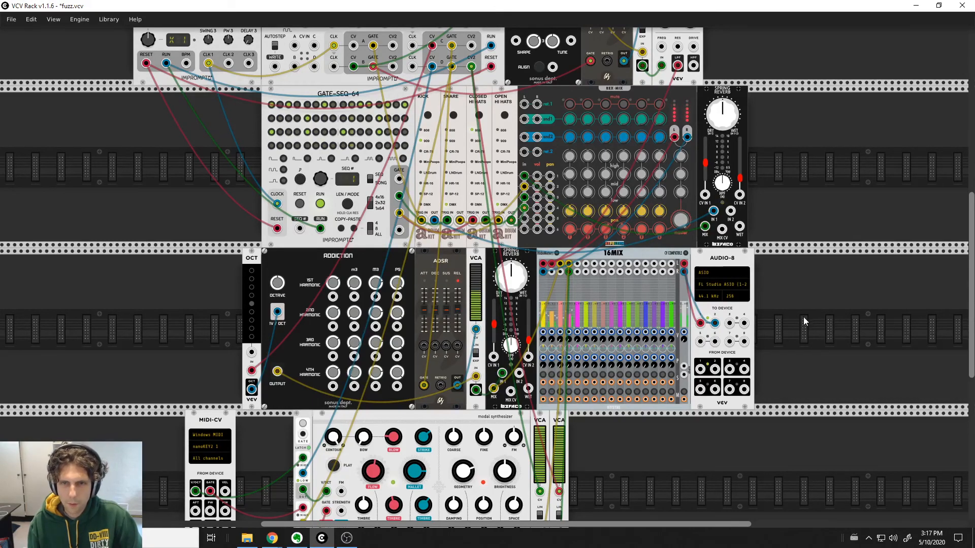
{"action": "scroll", "coordinate": [577, 338], "scroll_direction": "up", "scroll_amount": 1}
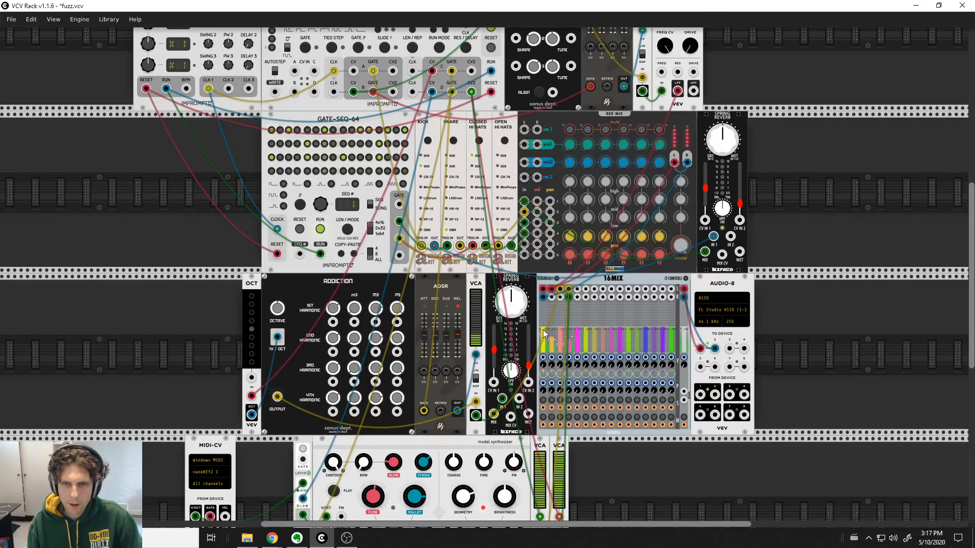
- Review the running patch from Clocked and Foundry down to the modal synthesizer and its VCAs
{"action": "scroll", "coordinate": [833, 315], "scroll_direction": "down", "scroll_amount": 3}
{"action": "scroll", "coordinate": [796, 407], "scroll_direction": "down", "scroll_amount": 2}
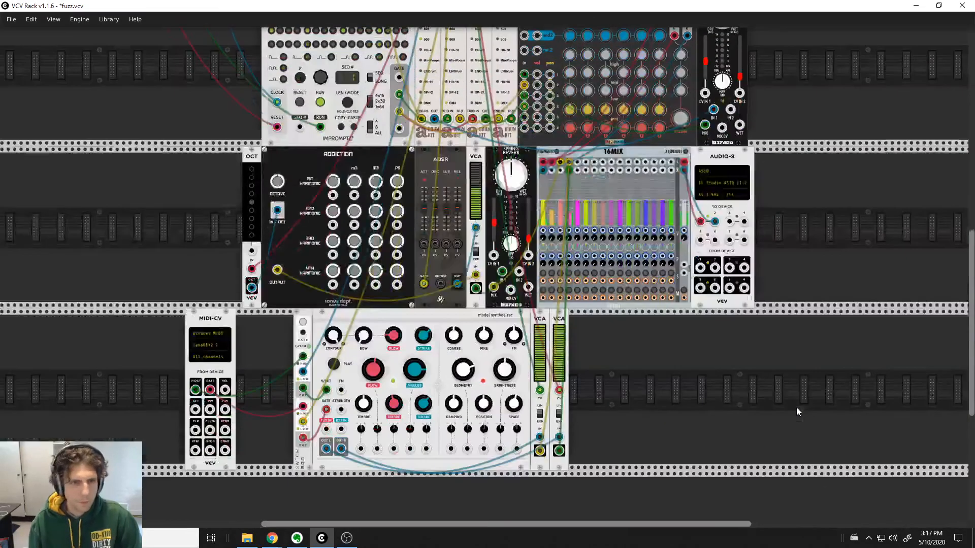
{"action": "scroll", "coordinate": [796, 407], "scroll_direction": "up", "scroll_amount": 6}
{"action": "scroll", "coordinate": [806, 395], "scroll_direction": "up", "scroll_amount": 5}
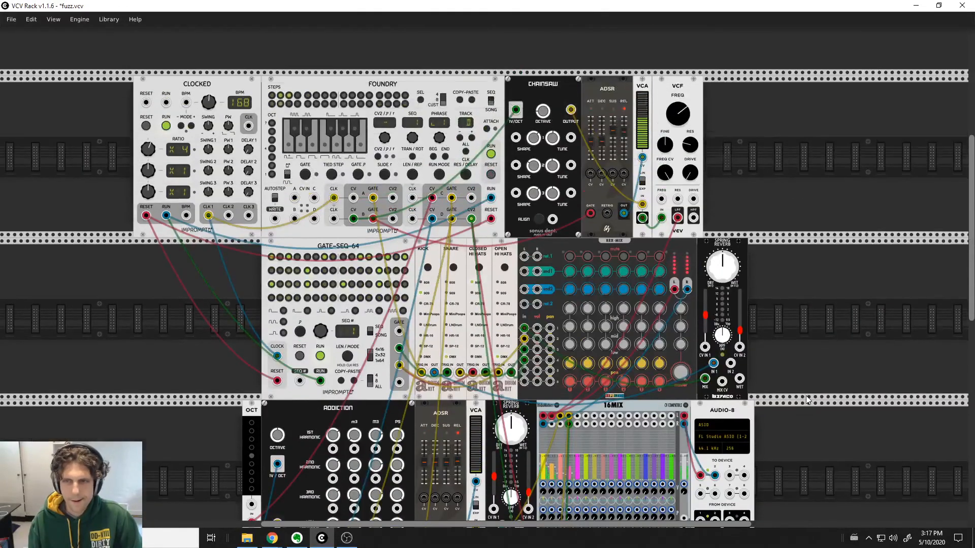
{"action": "scroll", "coordinate": [791, 394], "scroll_direction": "down", "scroll_amount": 2}
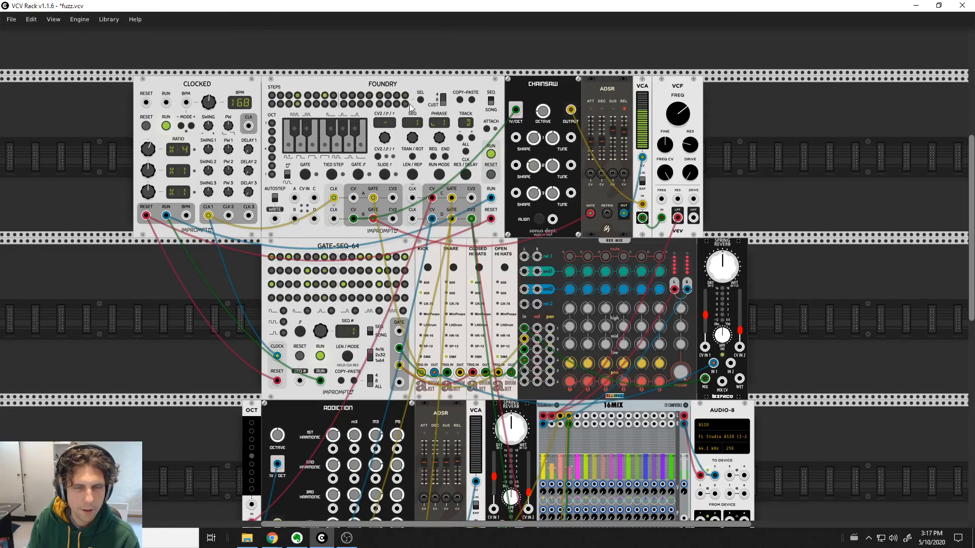
{"action": "scroll", "coordinate": [815, 251], "scroll_direction": "down", "scroll_amount": 1}
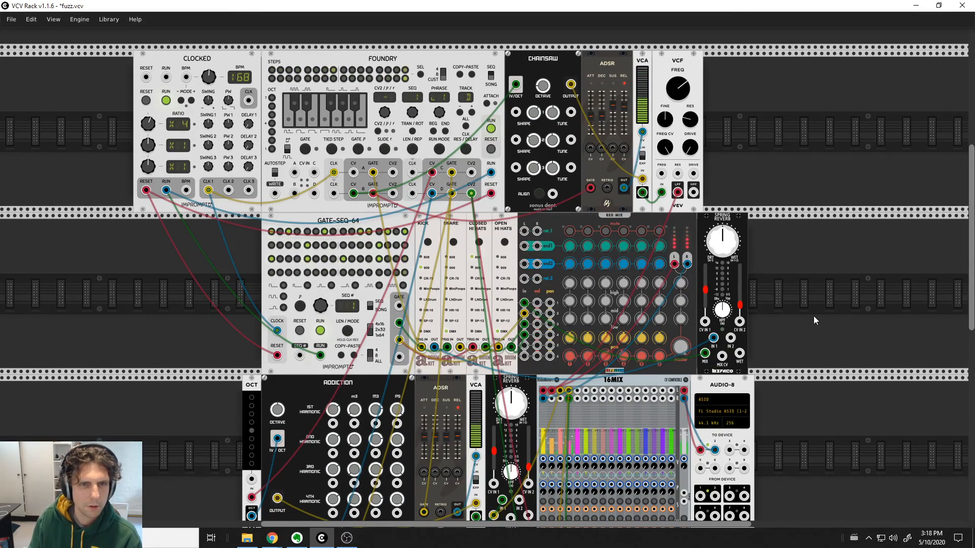
{"action": "scroll", "coordinate": [813, 318], "scroll_direction": "down", "scroll_amount": 2}
{"action": "scroll", "coordinate": [813, 318], "scroll_direction": "down", "scroll_amount": 6}
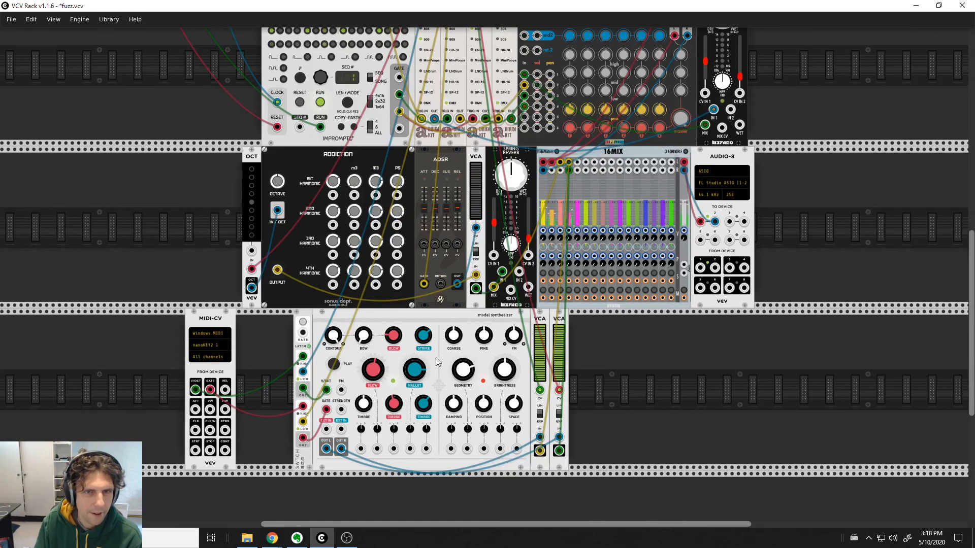
{"action": "scroll", "coordinate": [457, 426], "scroll_direction": "up", "scroll_amount": 2}
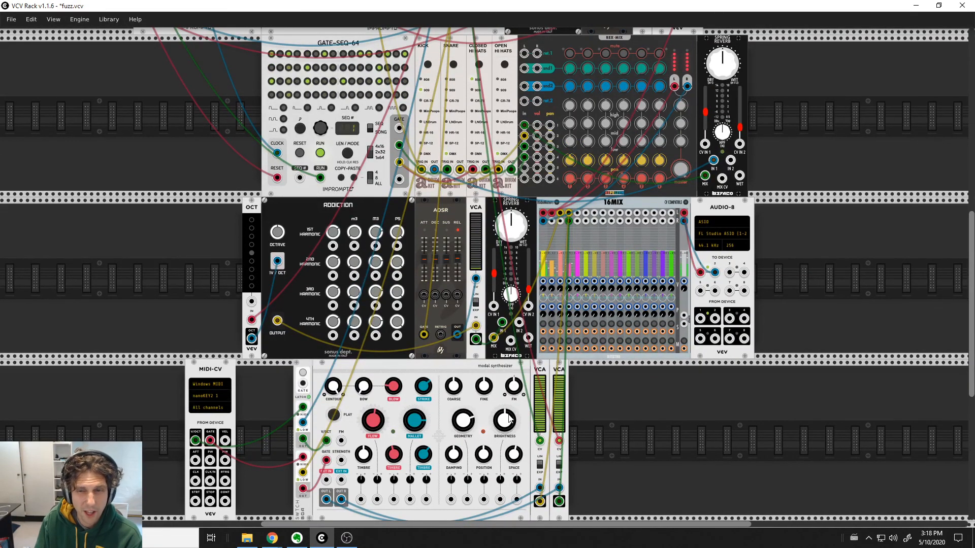
{"action": "scroll", "coordinate": [510, 418], "scroll_direction": "up", "scroll_amount": 3}
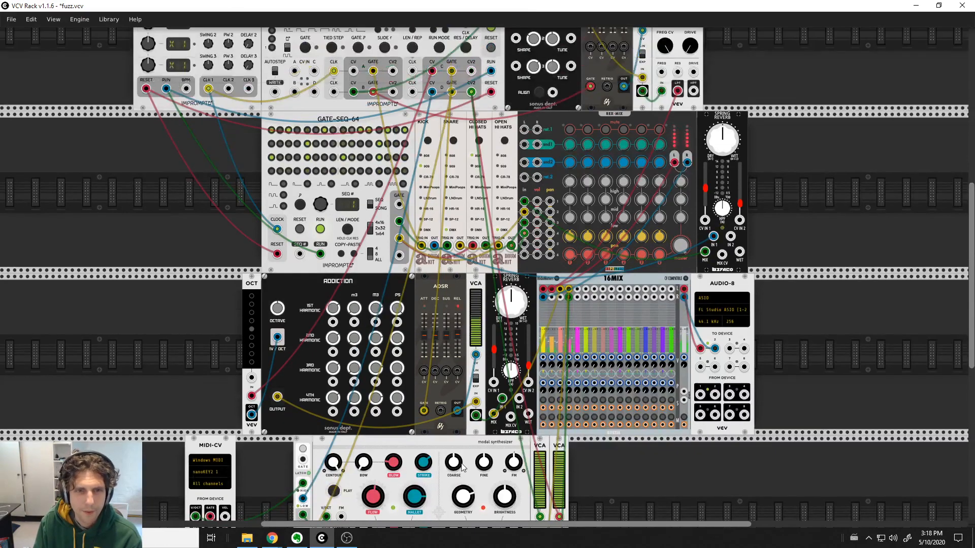
- Fade out the running patch by pulling the 16MIX master level fader all the way down
{"action": "scroll", "coordinate": [462, 467], "scroll_direction": "up", "scroll_amount": 1}
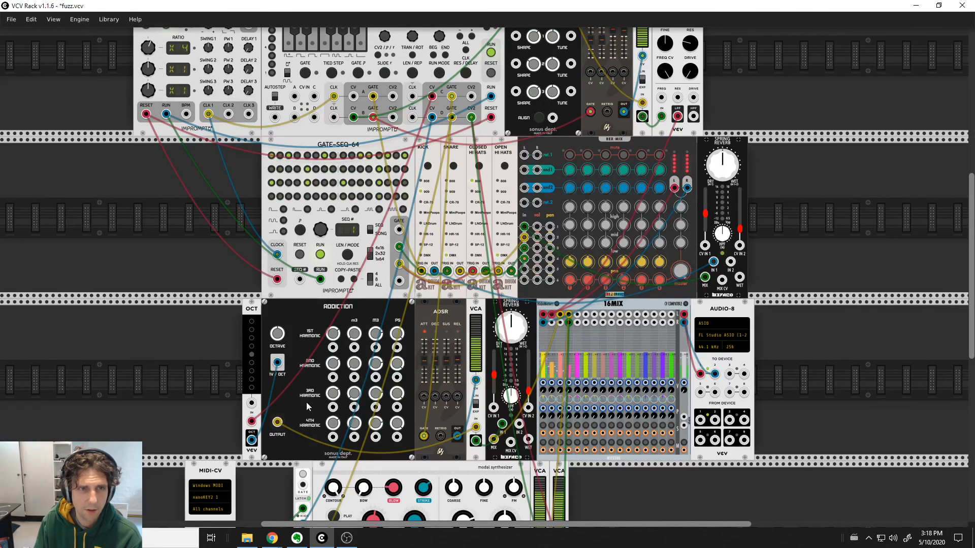
{"action": "scroll", "coordinate": [306, 402], "scroll_direction": "up", "scroll_amount": 3}
{"action": "scroll", "coordinate": [303, 450], "scroll_direction": "down", "scroll_amount": 1}
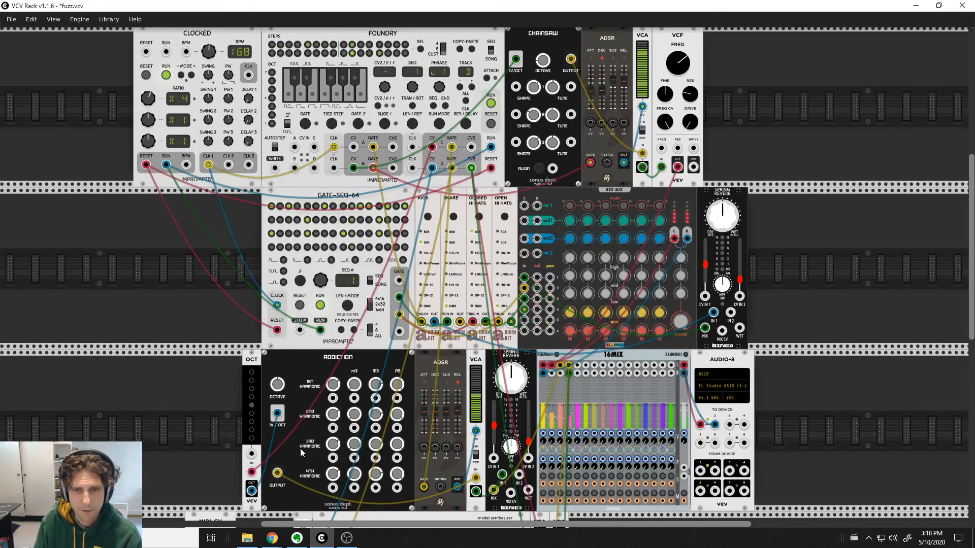
{"action": "scroll", "coordinate": [300, 448], "scroll_direction": "up", "scroll_amount": 1}
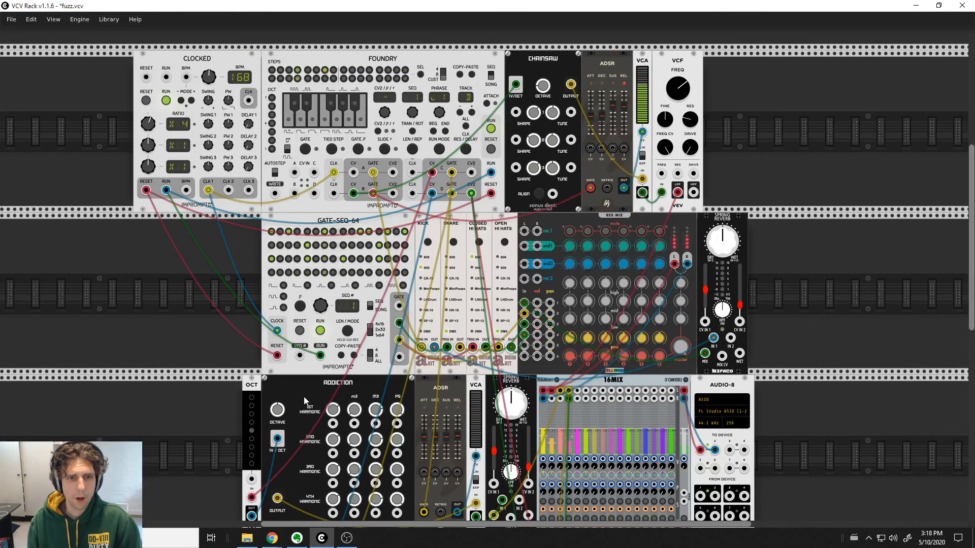
{"action": "scroll", "coordinate": [305, 401], "scroll_direction": "down", "scroll_amount": 2}
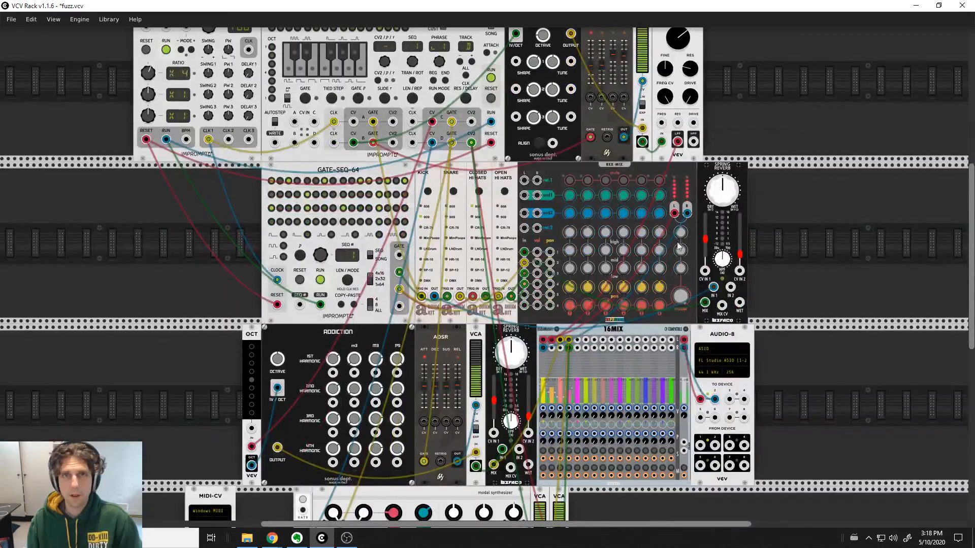
{"action": "scroll", "coordinate": [797, 408], "scroll_direction": "down", "scroll_amount": 1}
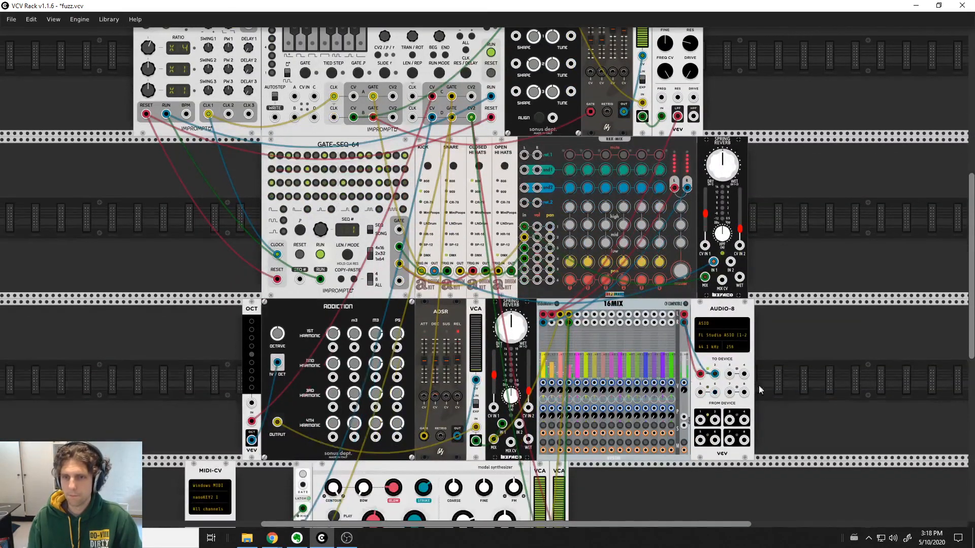
{"action": "left_click_drag", "start_coordinate": [685, 362], "coordinate": [686, 397]}
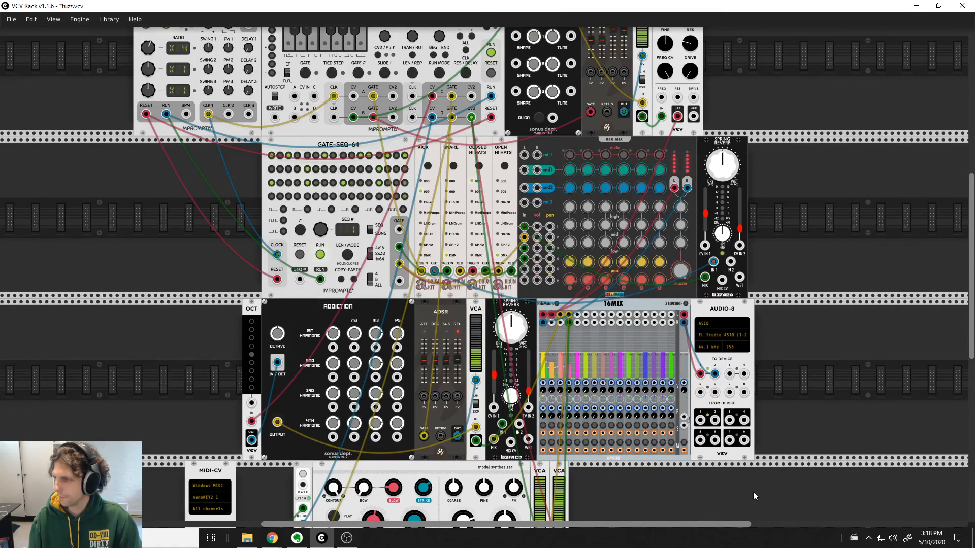